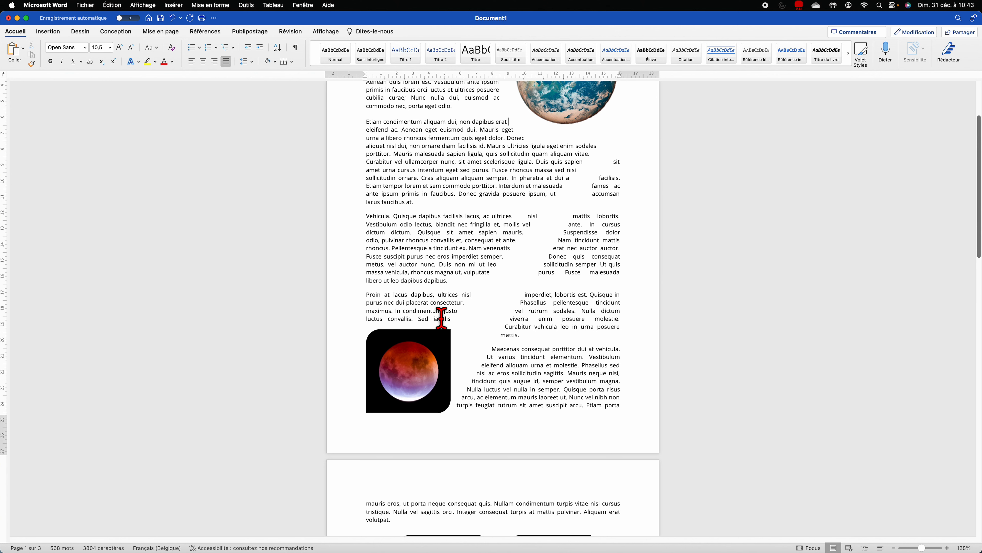
Step: Nudge the grouped two-moon figure slightly to the right on page 2
scroll(503, 263, down, 6)
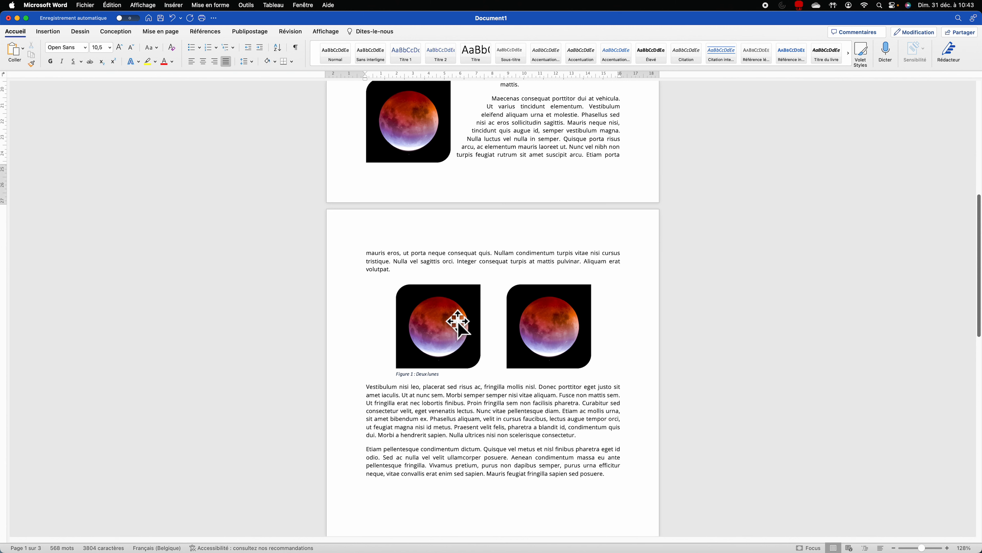
mouse_move(456, 324)
mouse_down()
mouse_move(445, 292)
mouse_move(460, 344)
mouse_move(469, 327)
mouse_up()
click(401, 377)
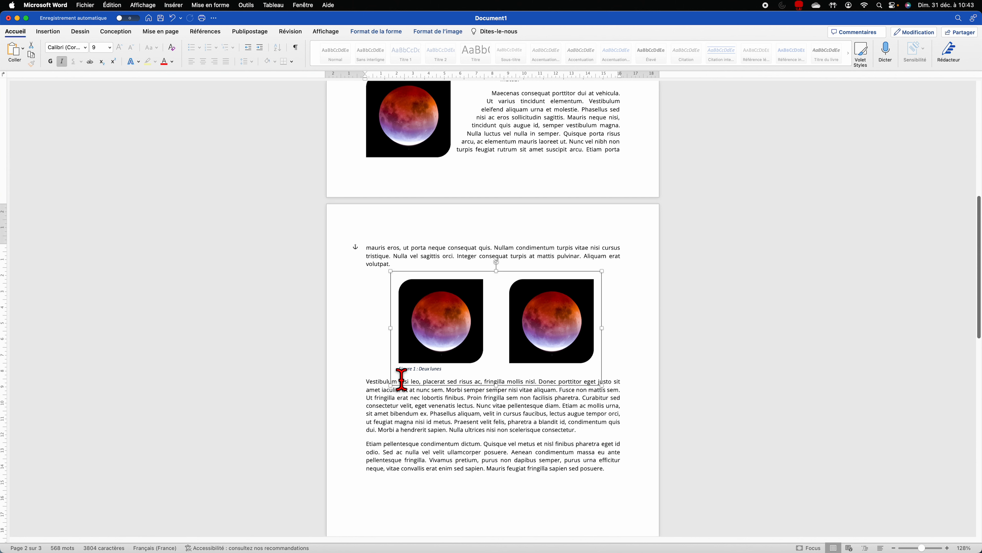
Step: Review the table of illustrations, then bring up the Undo history list
scroll(458, 327, down, 12)
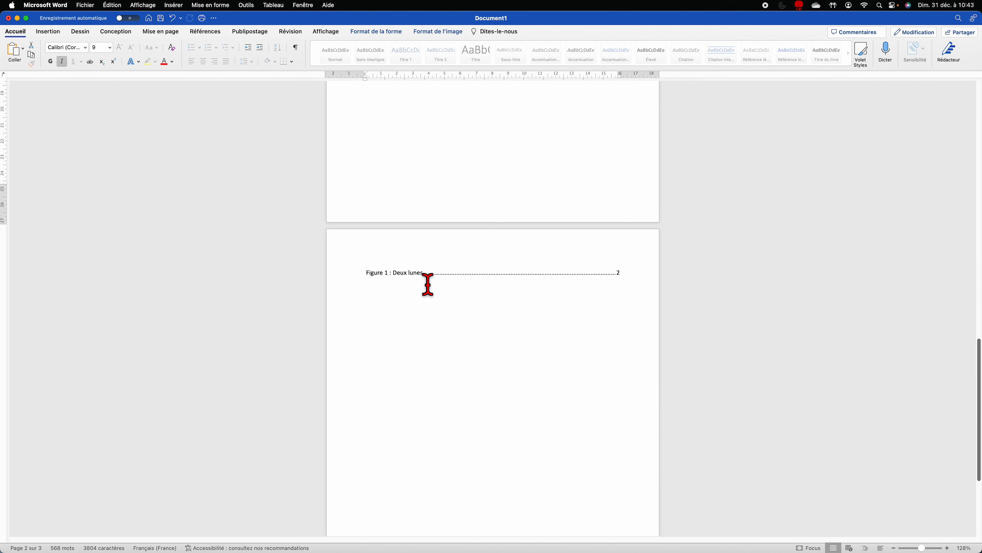
scroll(442, 405, up, 15)
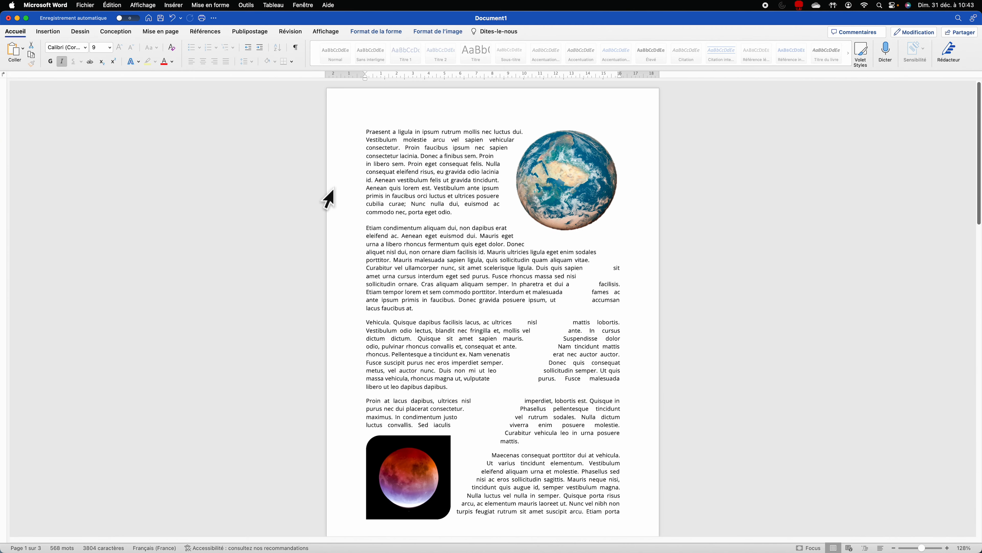
click(180, 18)
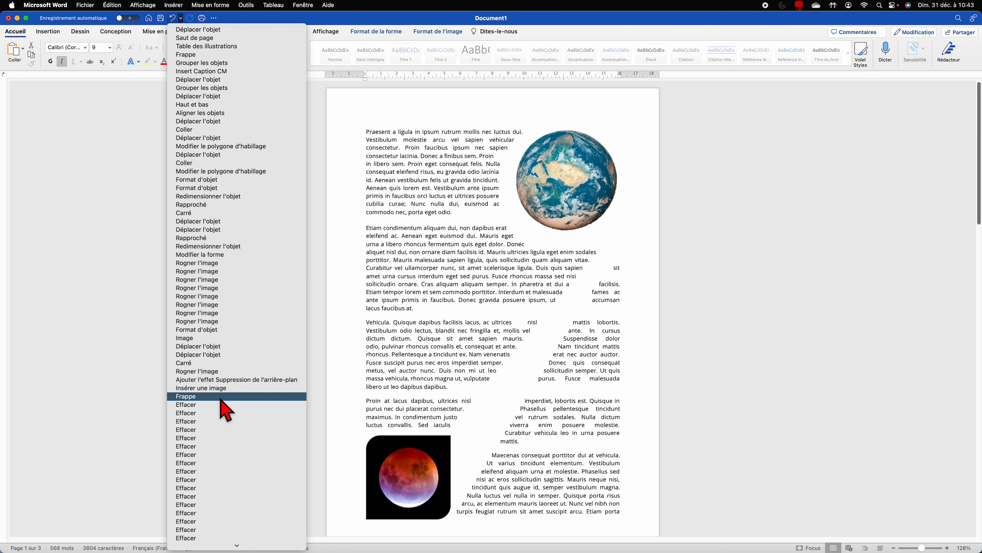
Step: Undo back to 'Frappe' and insert the Lune.jpg moon photo on page 2
click(221, 400)
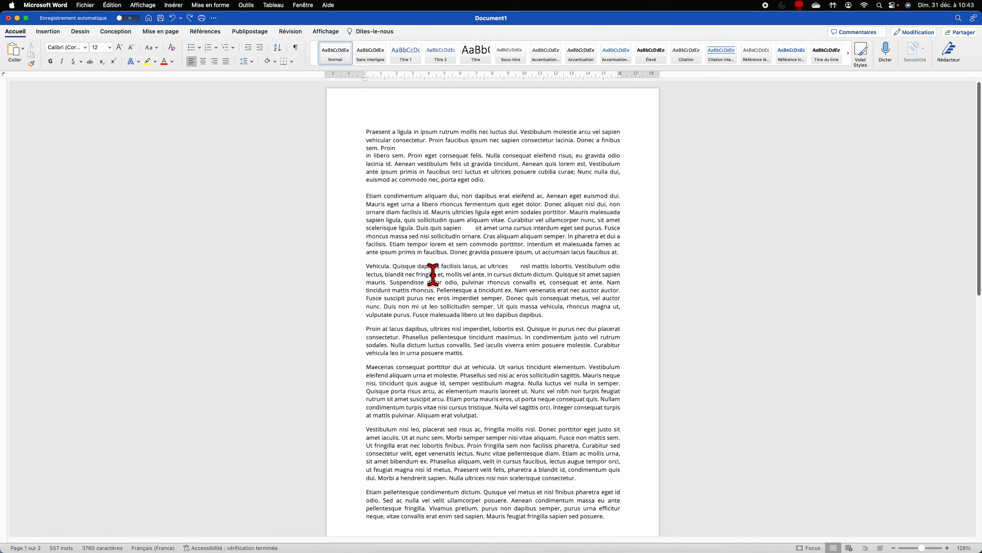
click(59, 33)
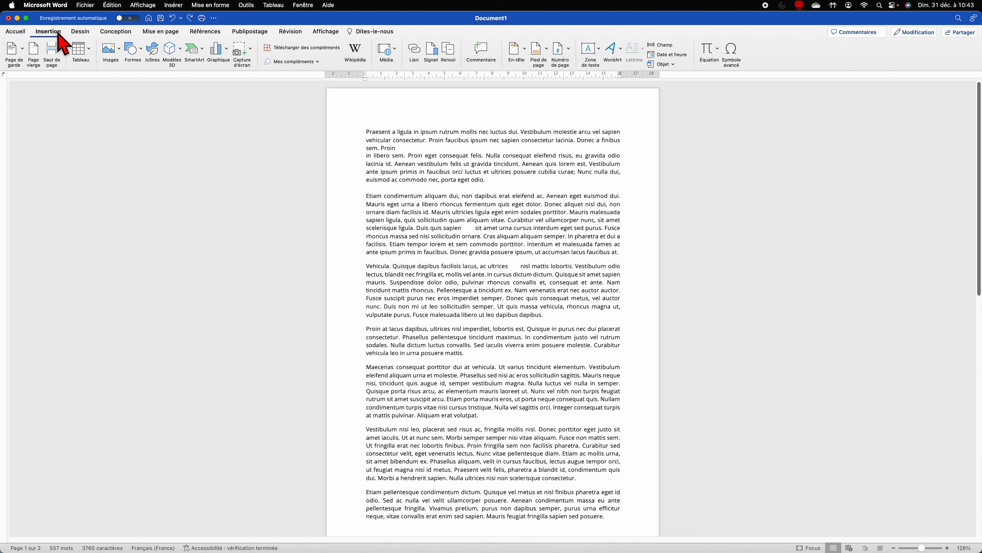
click(120, 50)
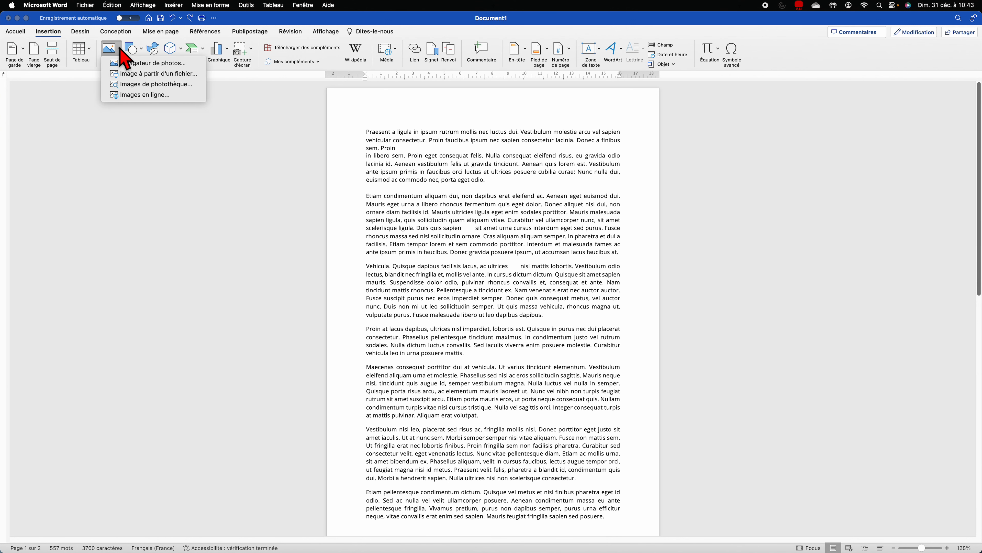
click(193, 74)
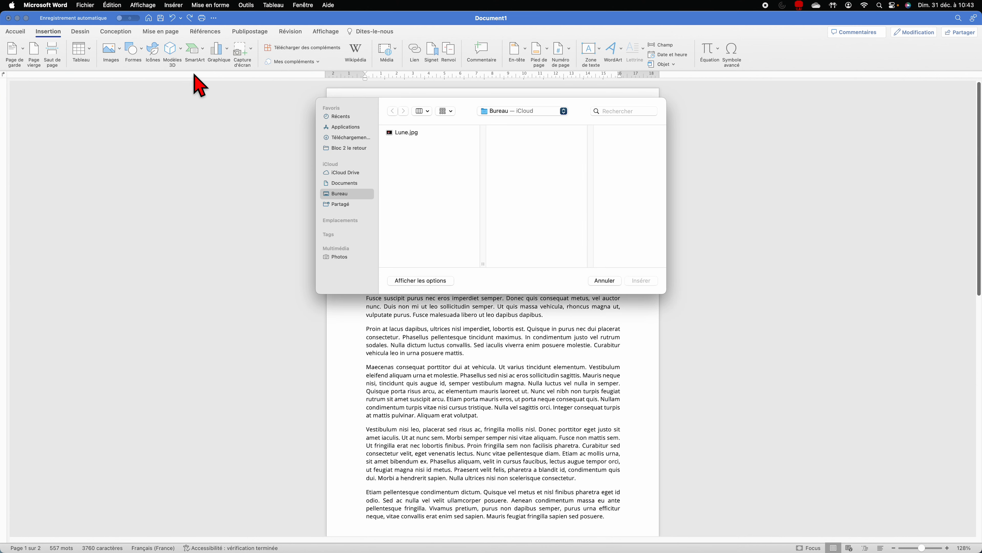
click(396, 133)
click(648, 284)
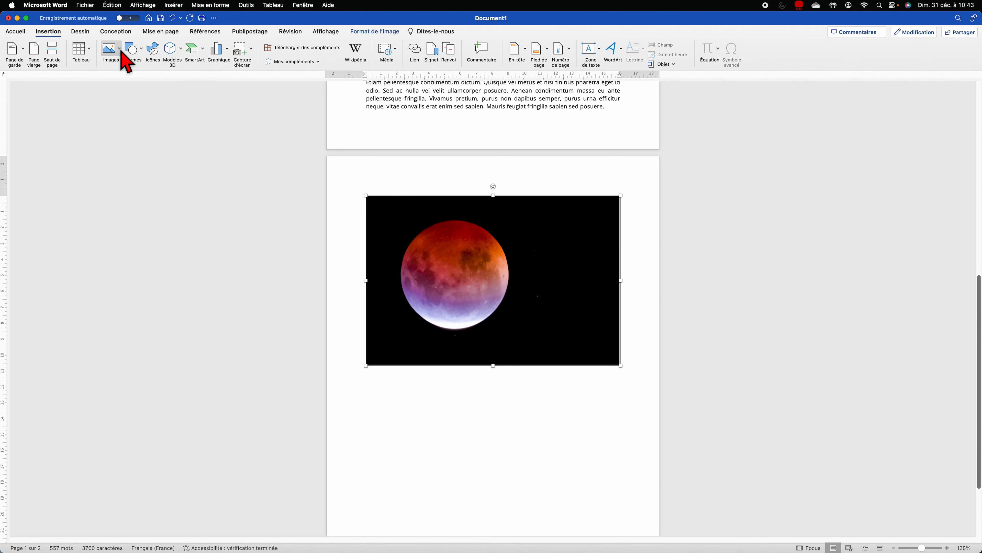
Step: Insert a stock photo of Earth found by searching 'terre' below the moon picture
click(121, 53)
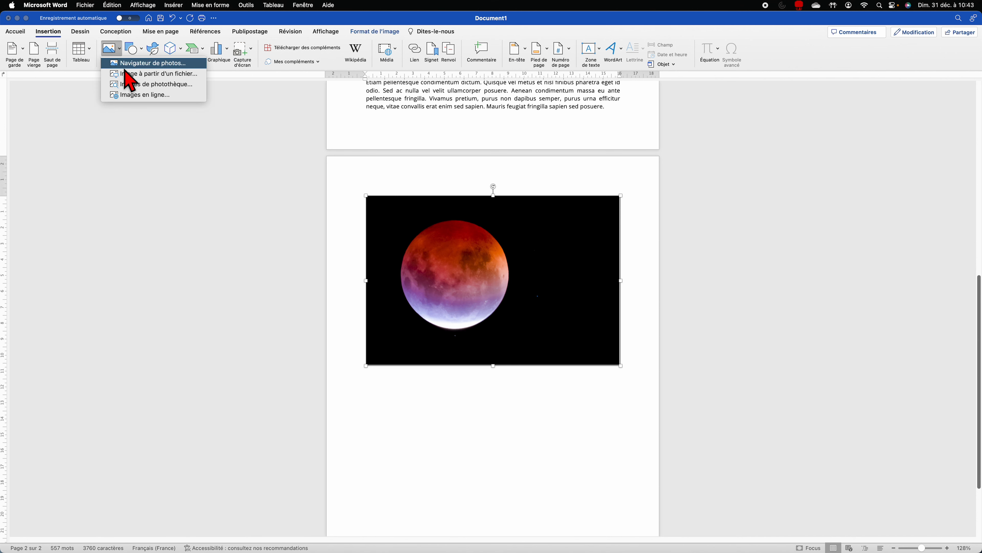
click(133, 85)
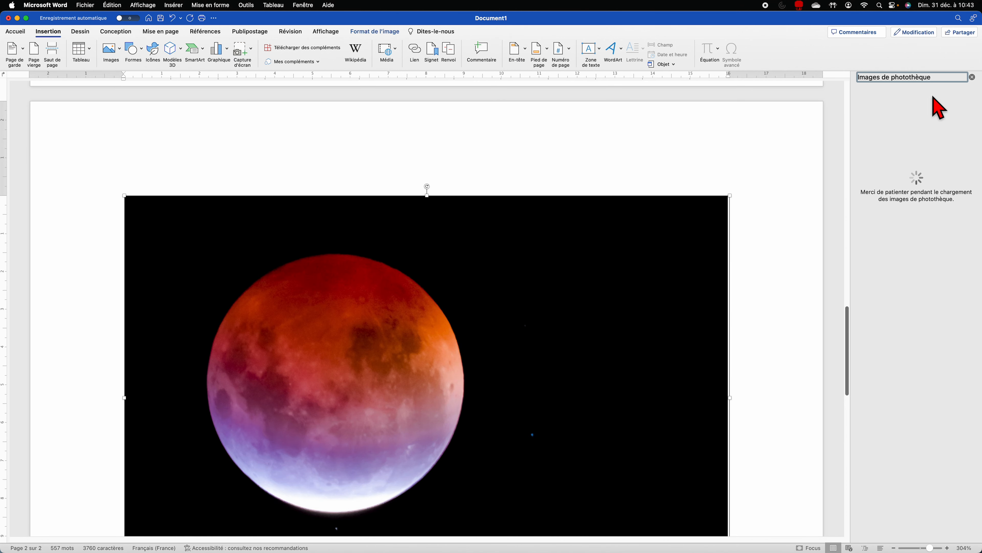
click(742, 230)
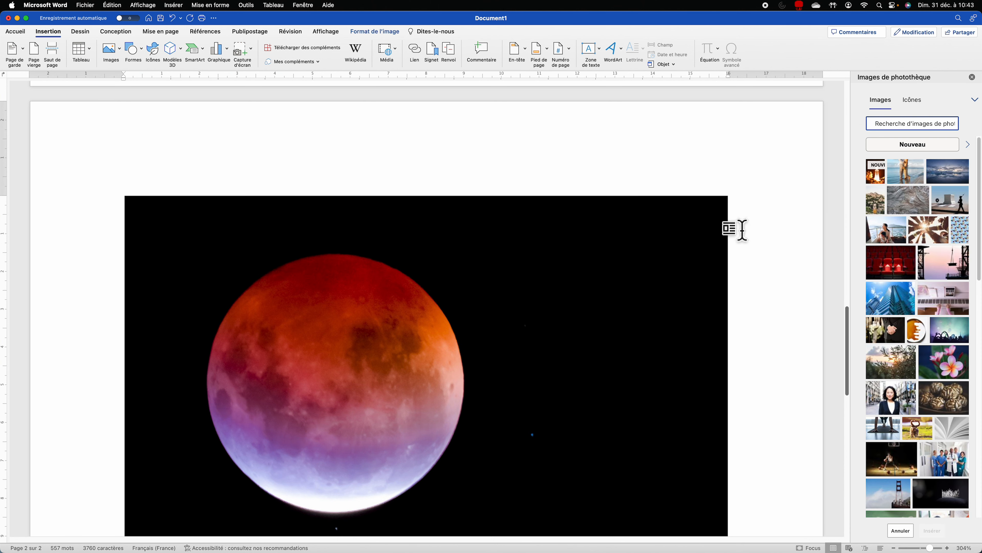
click(899, 125)
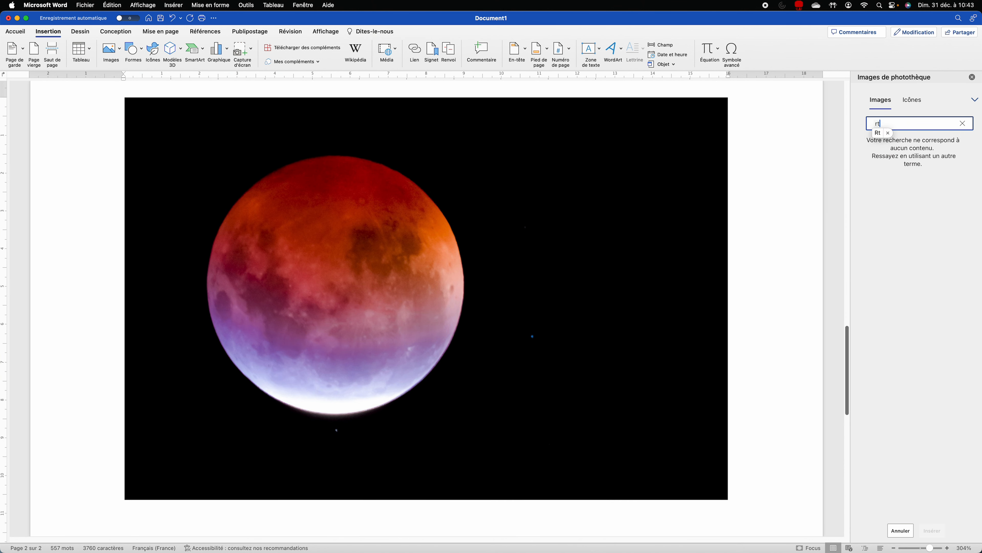
text(terre)
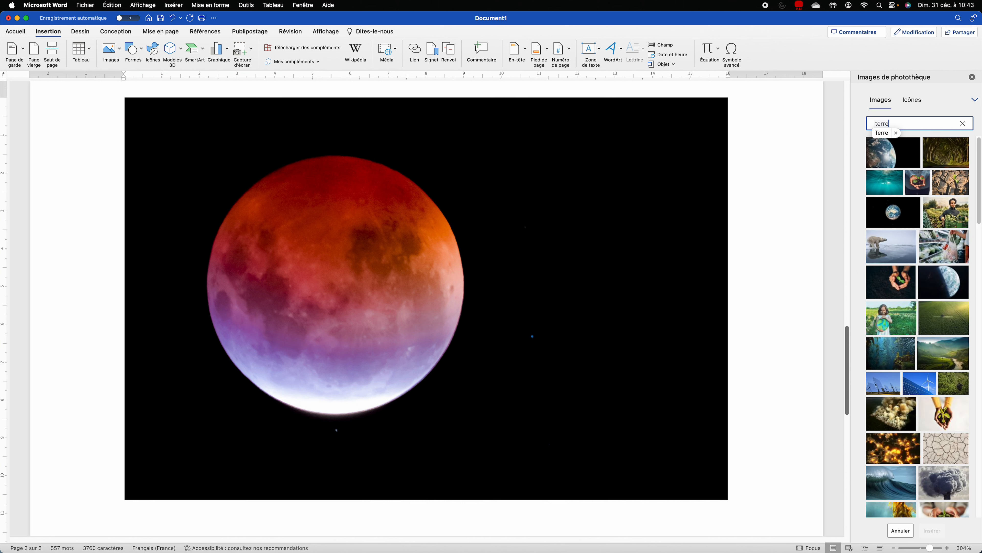
click(893, 213)
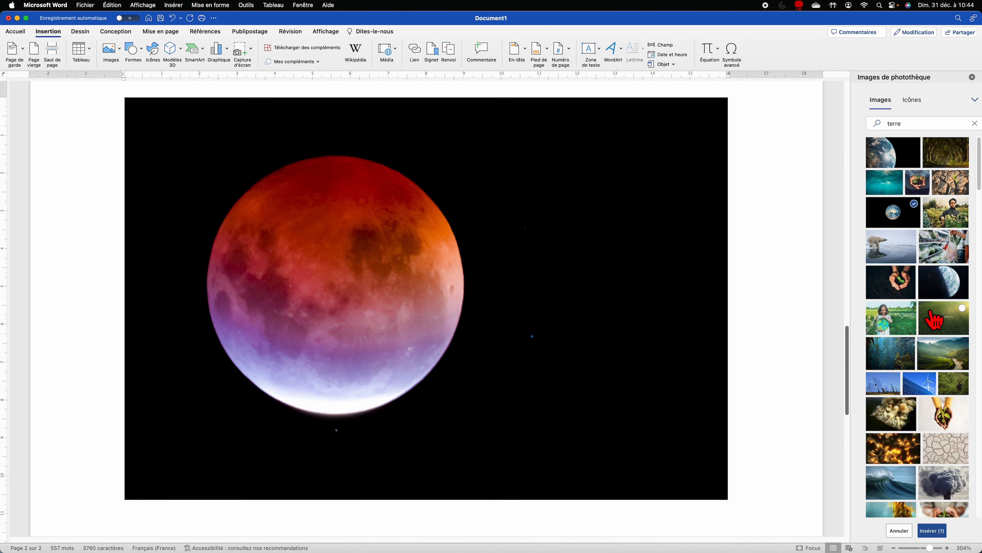
click(932, 530)
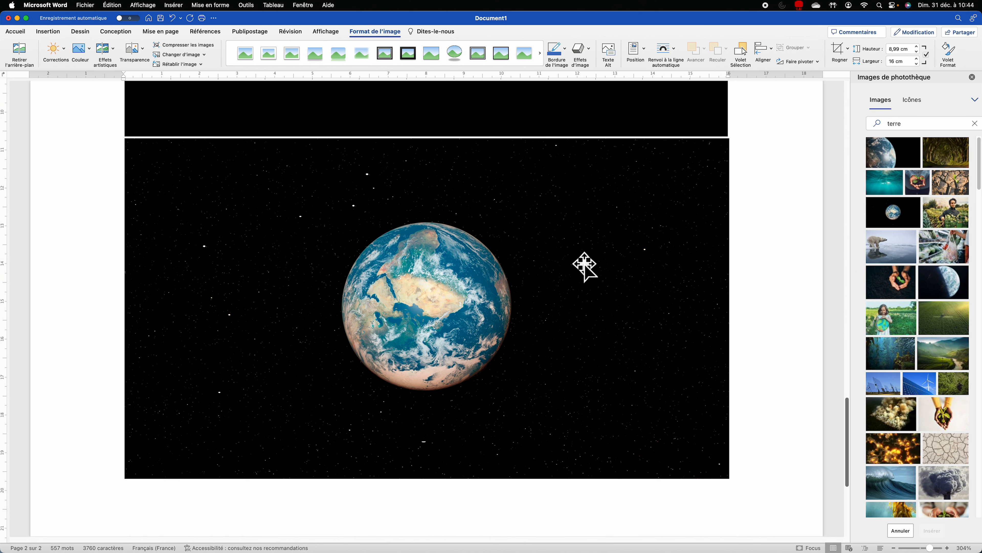
scroll(541, 235, down, 10)
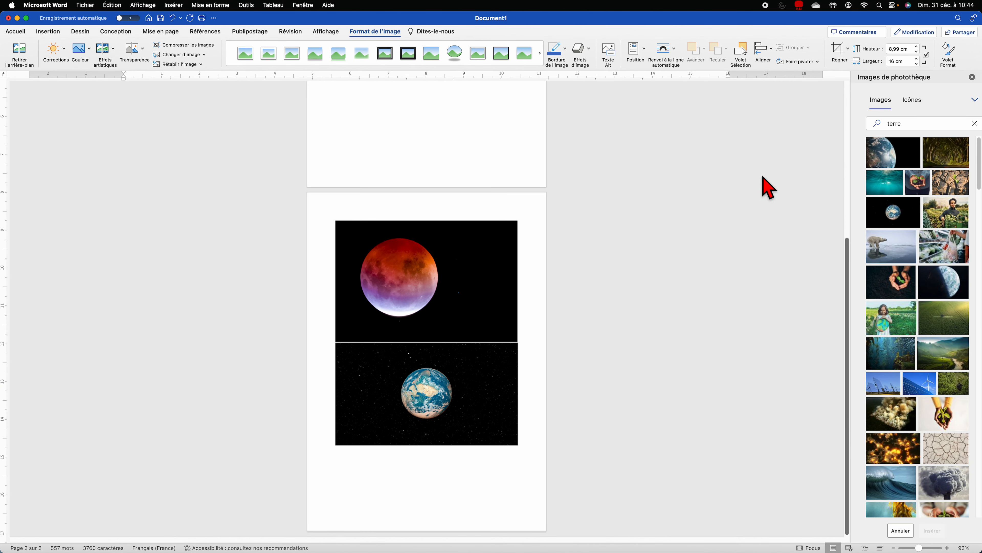
click(972, 77)
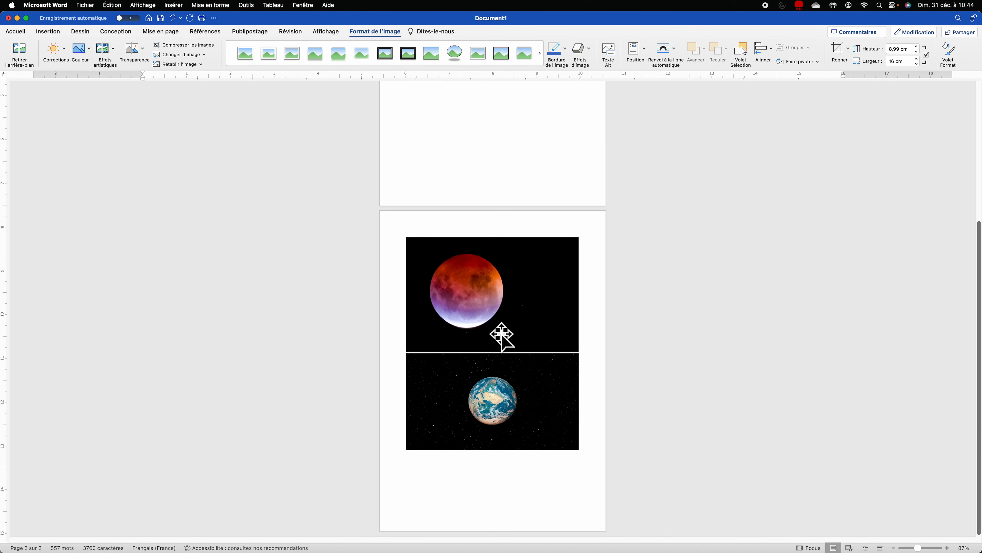
Step: Check the stacked moon and Earth photos on page 2
click(500, 329)
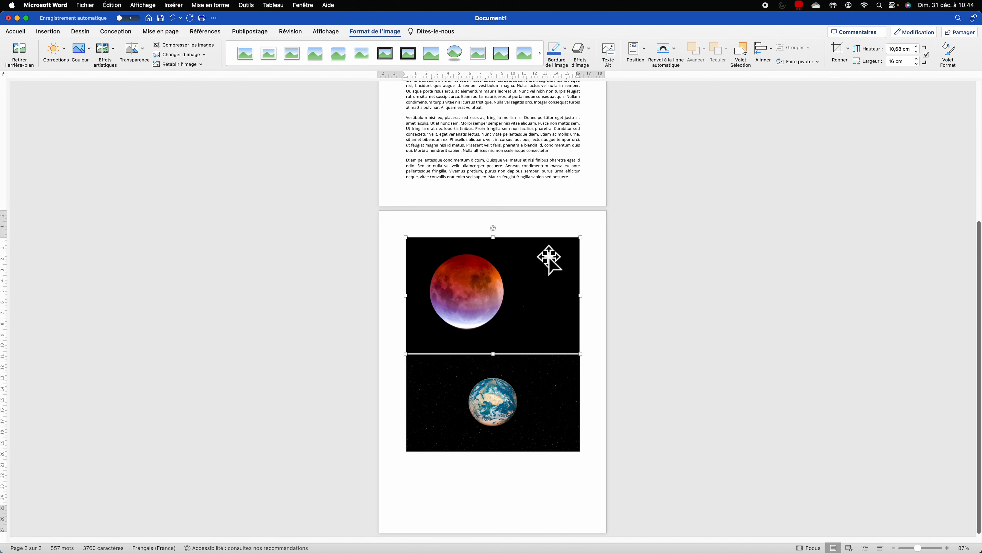
click(588, 262)
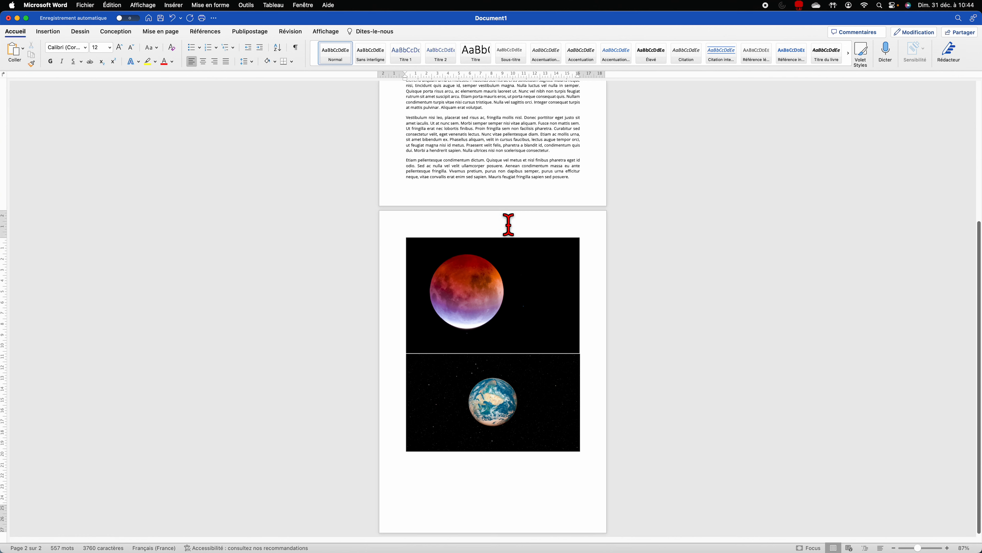
scroll(509, 224, up, 5)
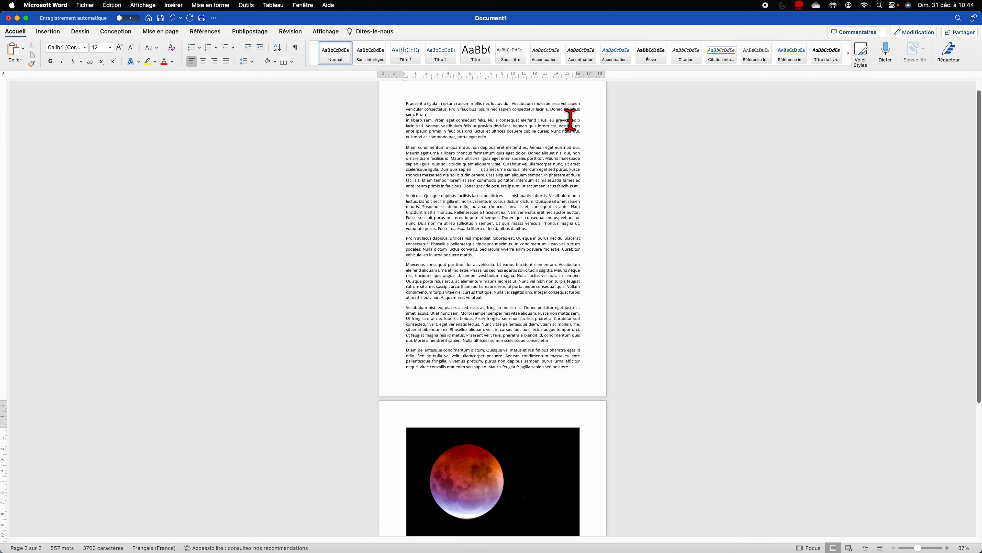
scroll(493, 320, down, 5)
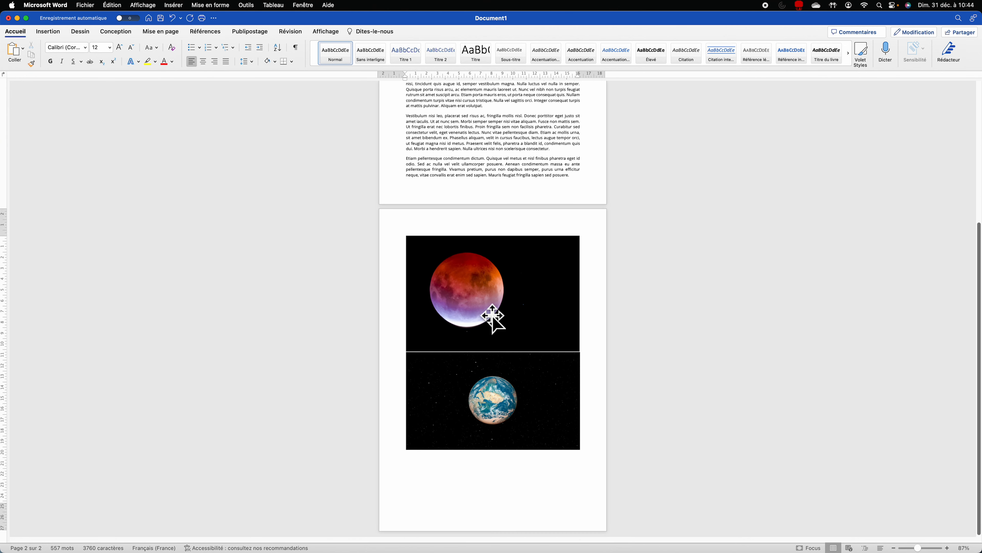
Step: Remove the Earth photo's purple background using keep/remove markings, keeping only the globe
click(493, 396)
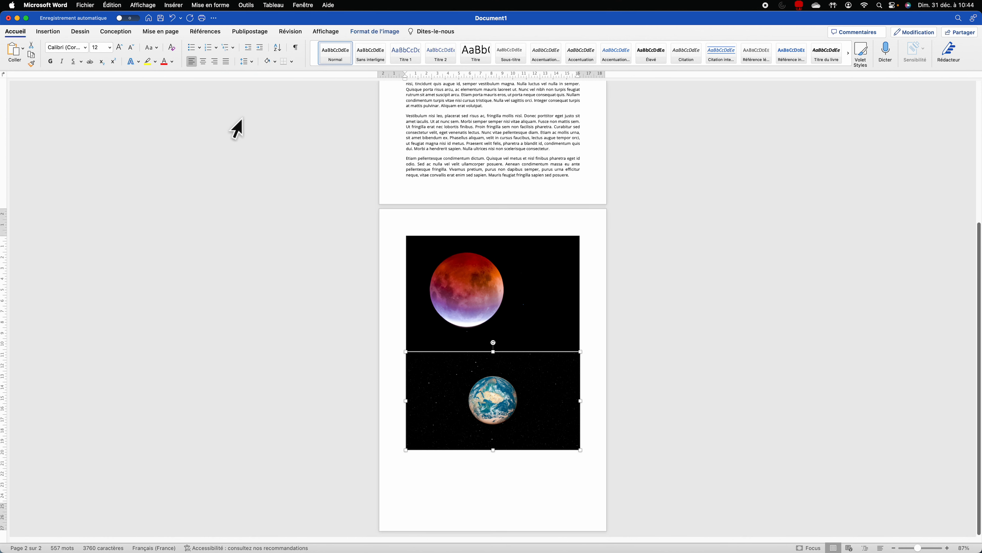
click(390, 34)
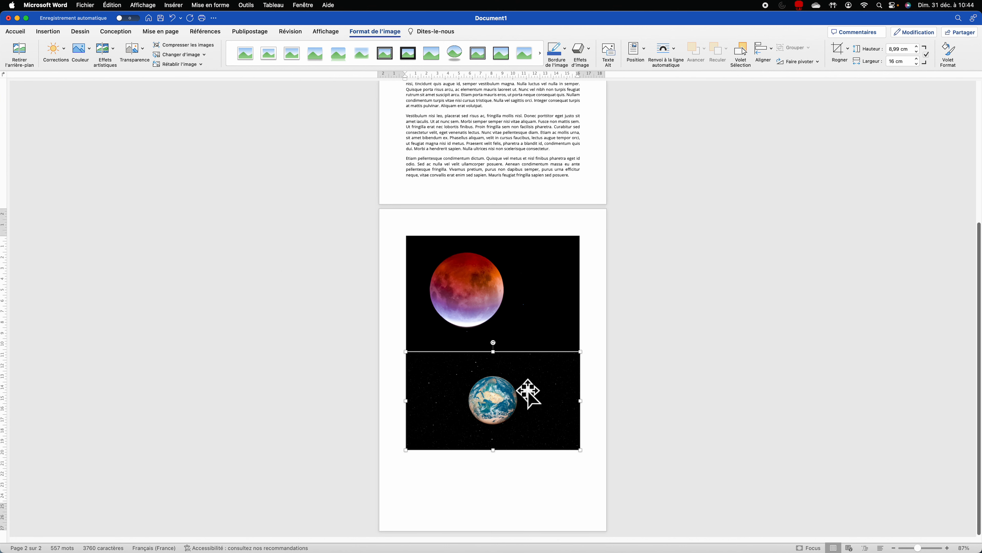
scroll(507, 387, up, 5)
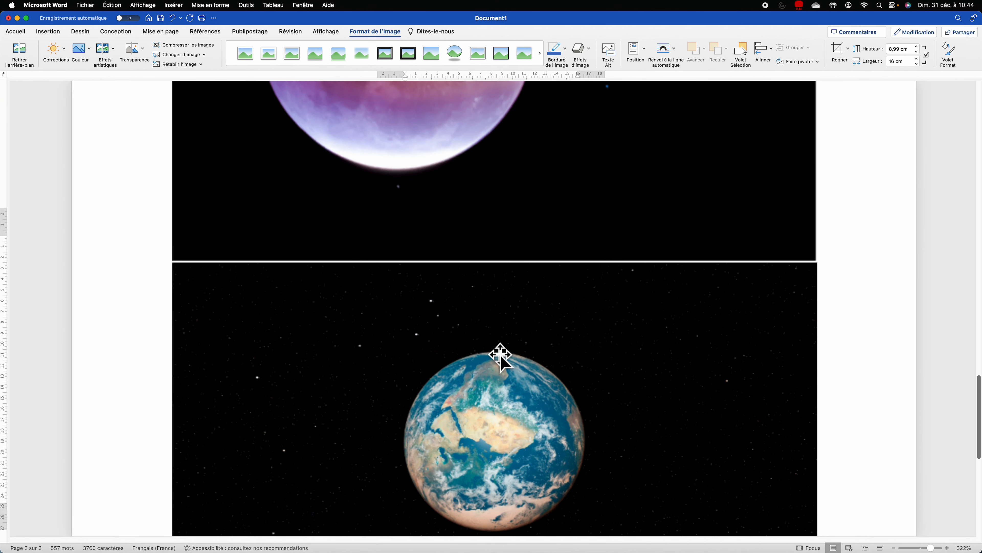
scroll(518, 346, down, 3)
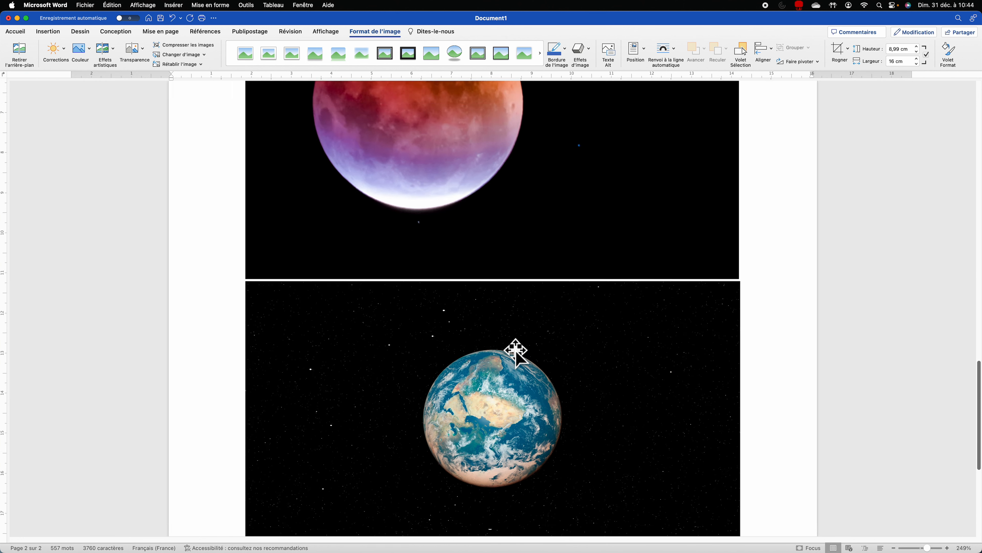
scroll(516, 350, down, 2)
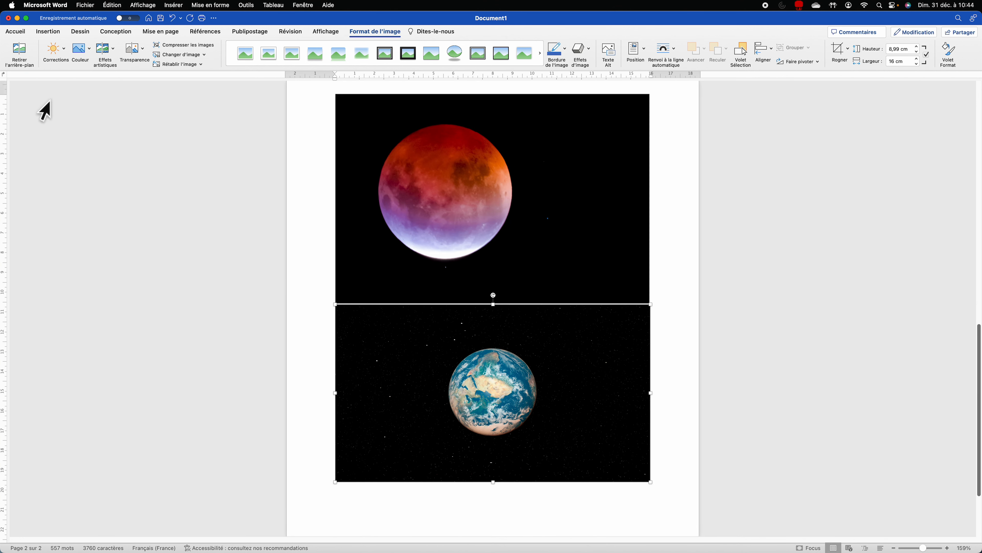
click(23, 49)
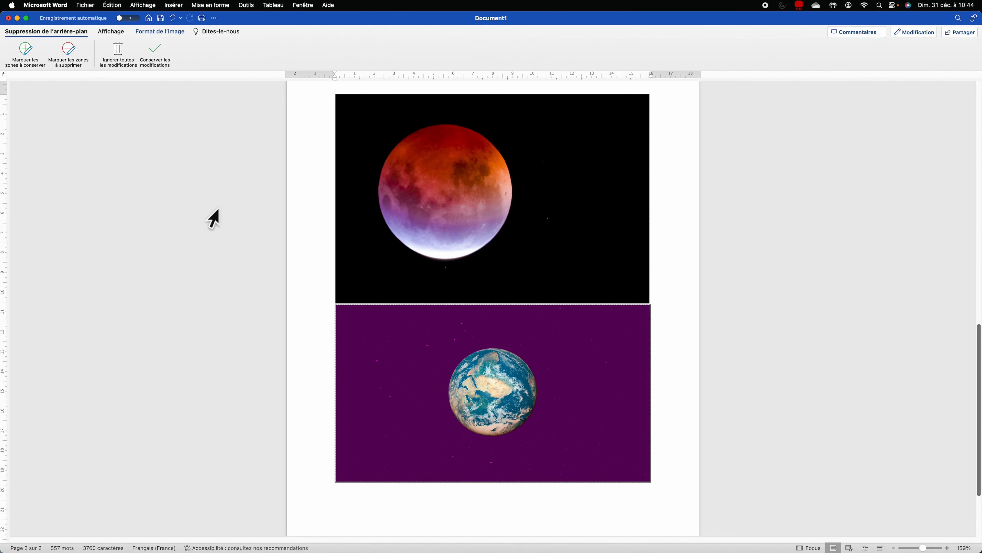
click(31, 55)
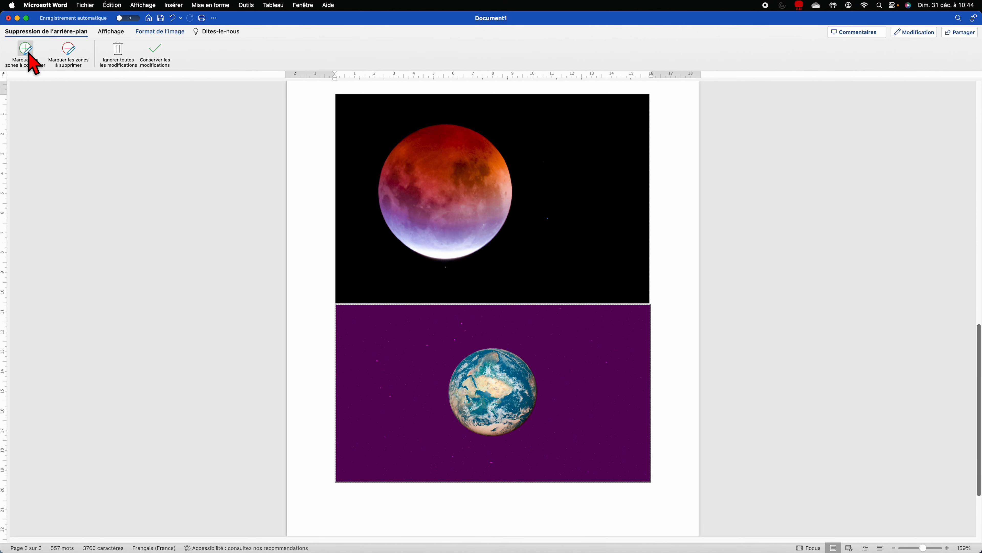
click(60, 54)
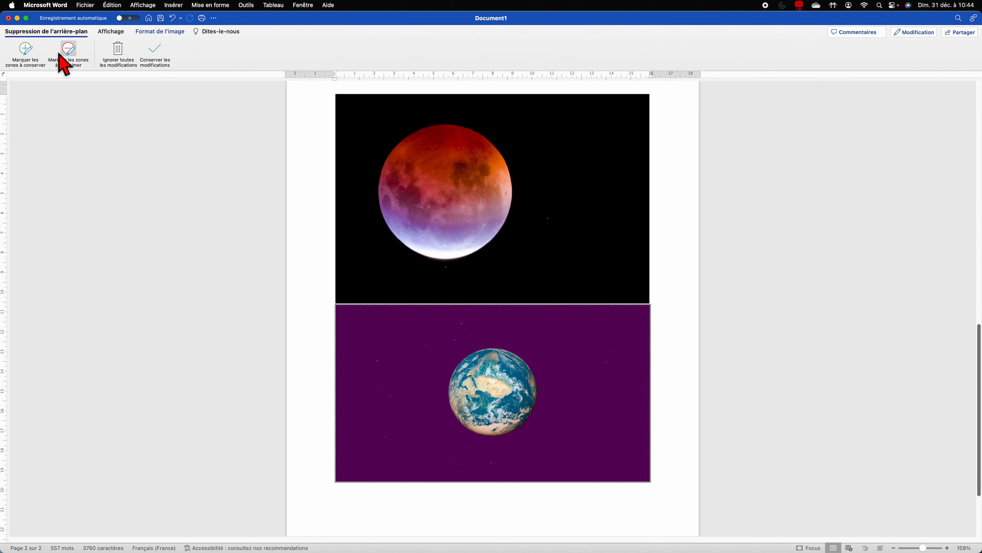
click(155, 53)
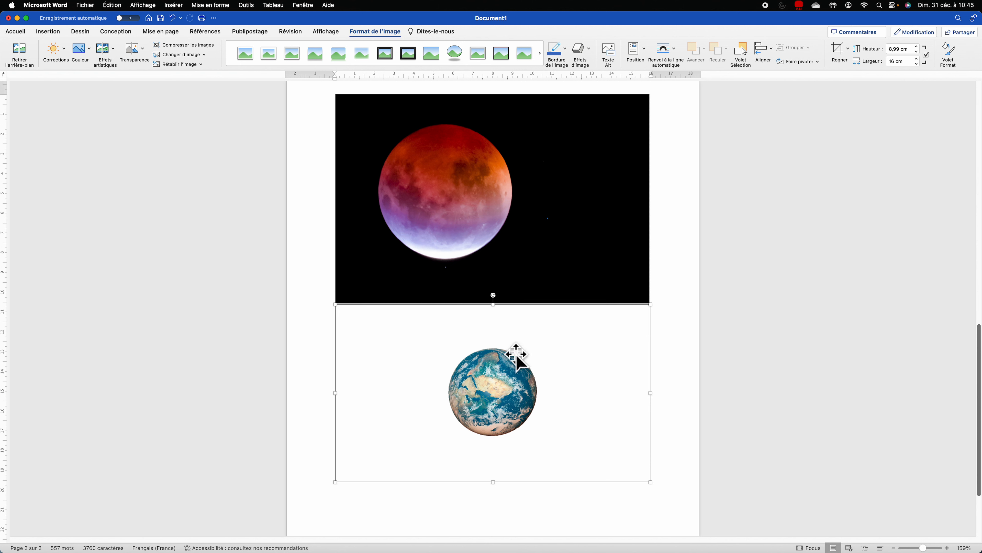
Step: Auto-crop the Earth picture to a 4,74 × 4,79 cm globe
click(848, 49)
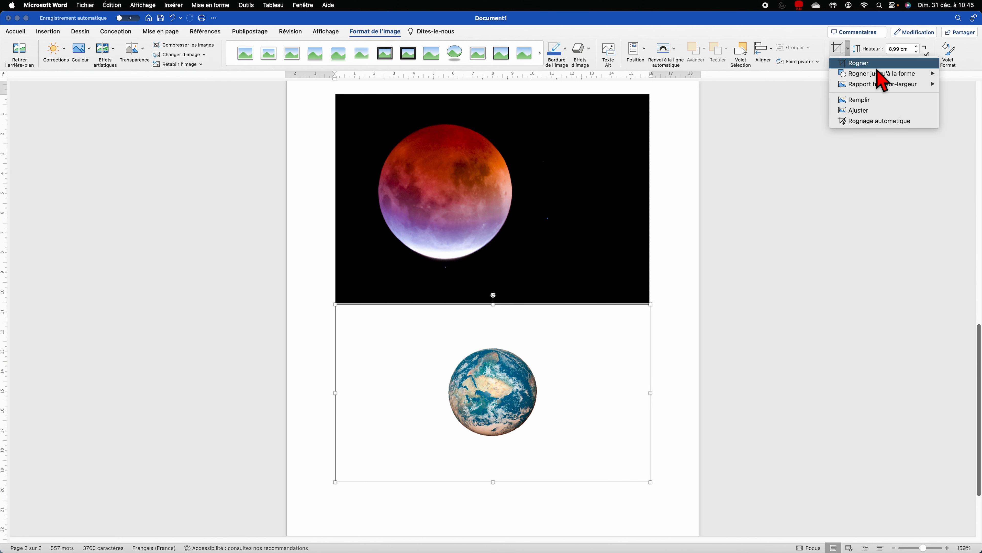
click(900, 122)
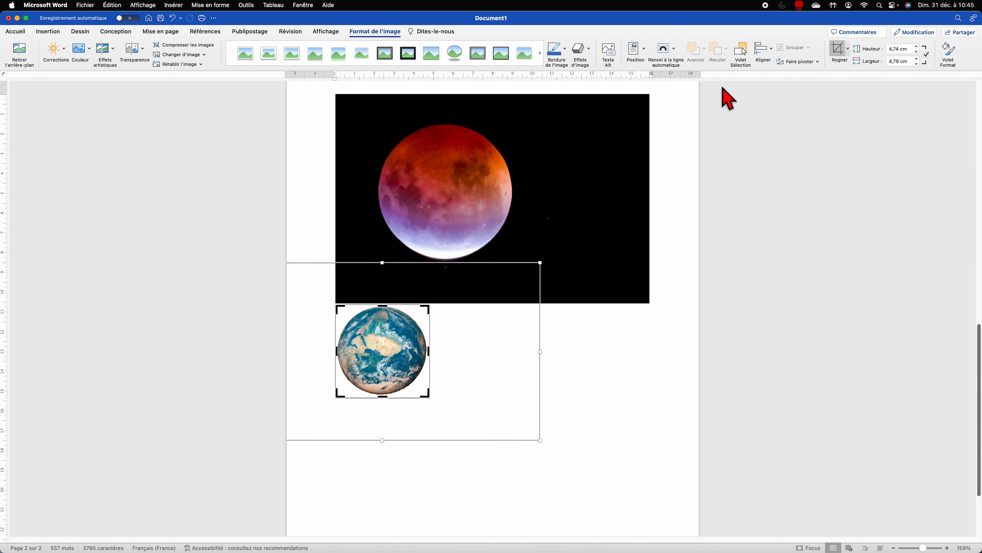
click(839, 52)
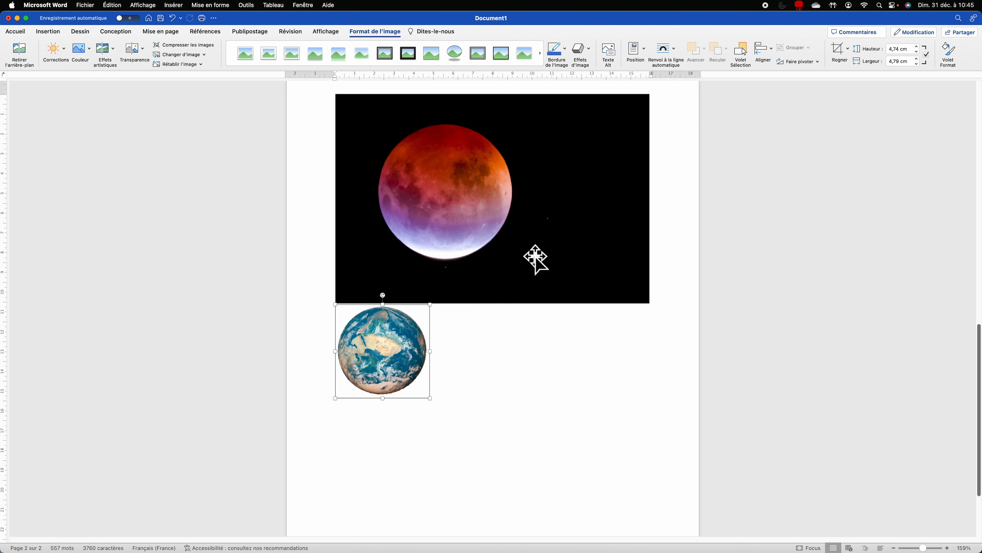
click(674, 51)
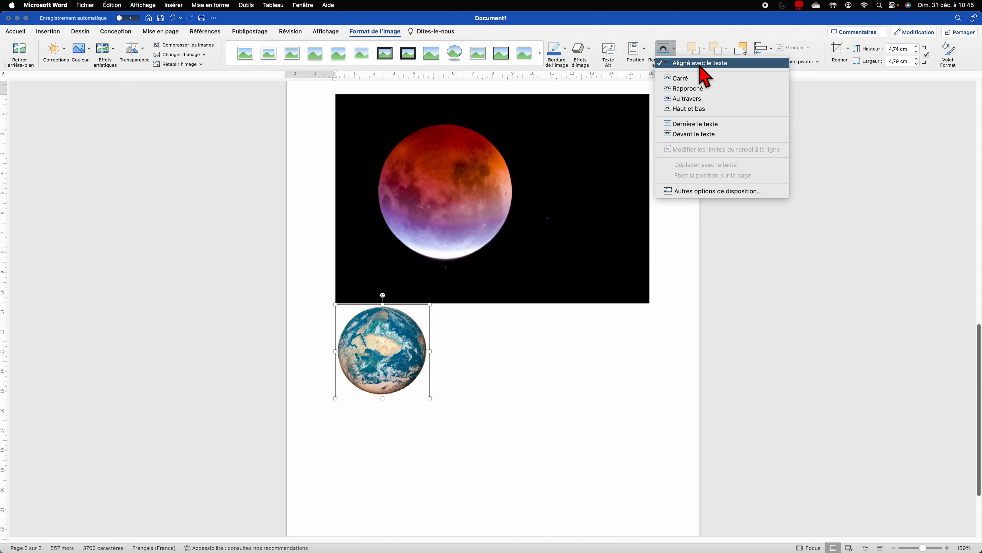
Step: Give the globe Square wrapping and drag it up into page 1's paragraphs
click(682, 82)
drag(401, 344, 487, 221)
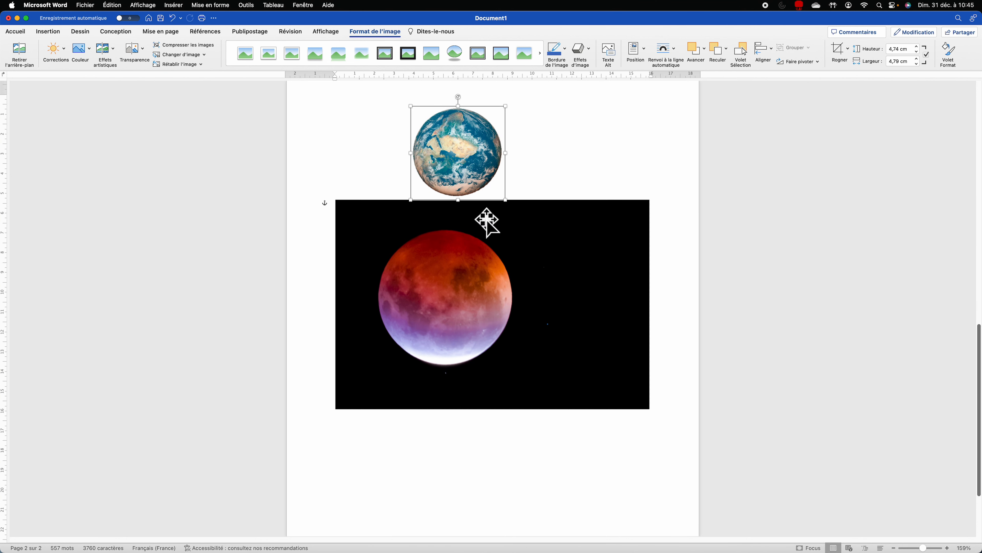
scroll(486, 221, up, 7)
drag(465, 435, 508, 149)
scroll(516, 421, up, 7)
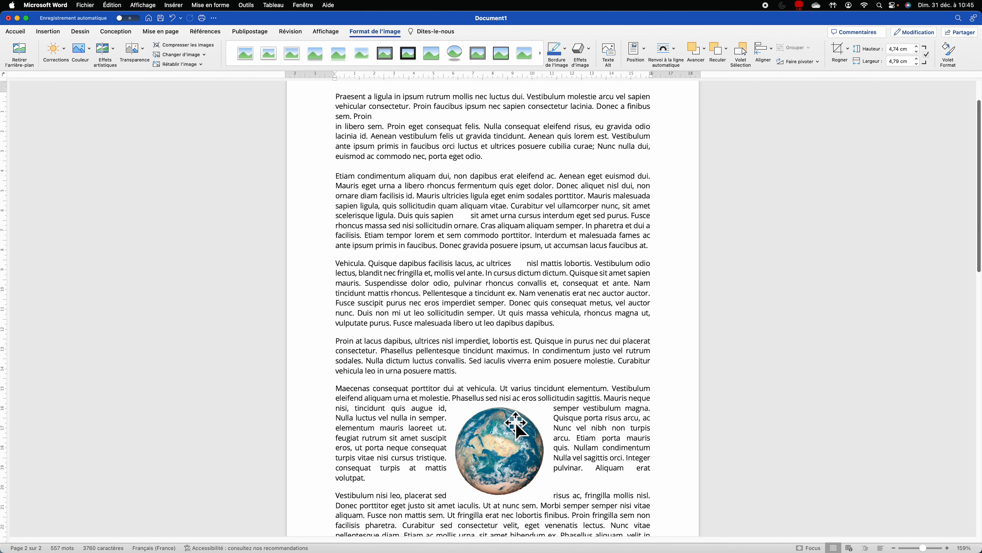
drag(522, 475, 613, 205)
scroll(568, 215, up, 4)
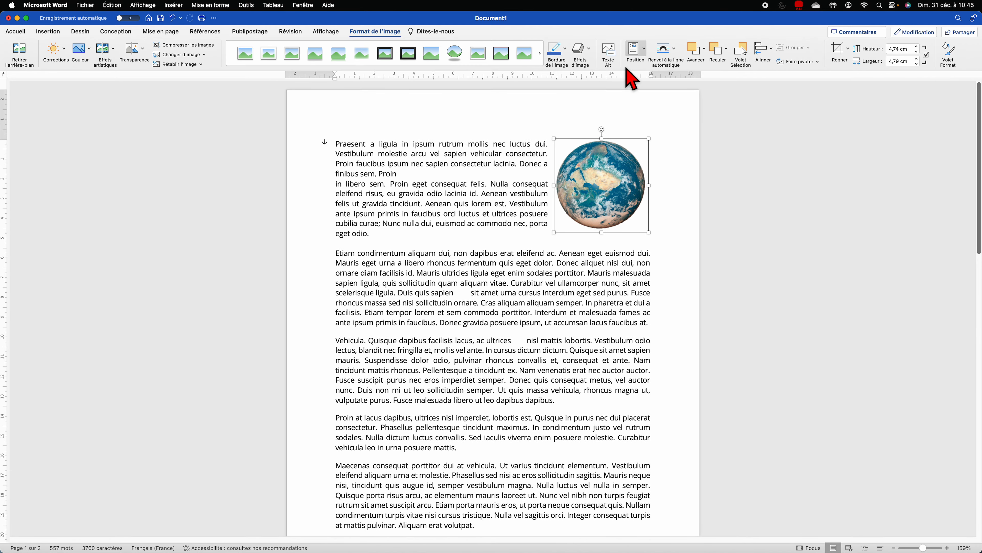
Step: Set the globe In Line with Text in the first line, adding a line before Praesent
click(667, 50)
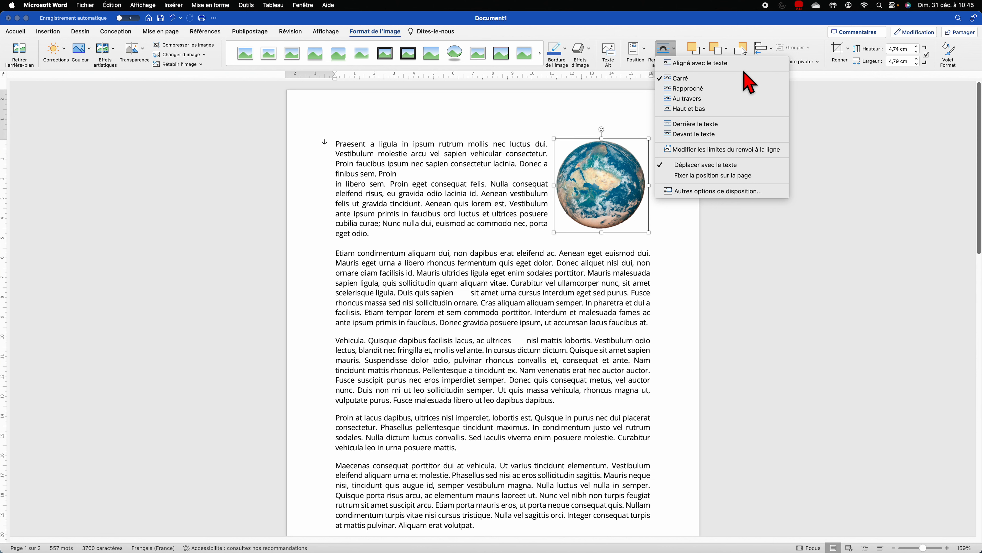
click(700, 63)
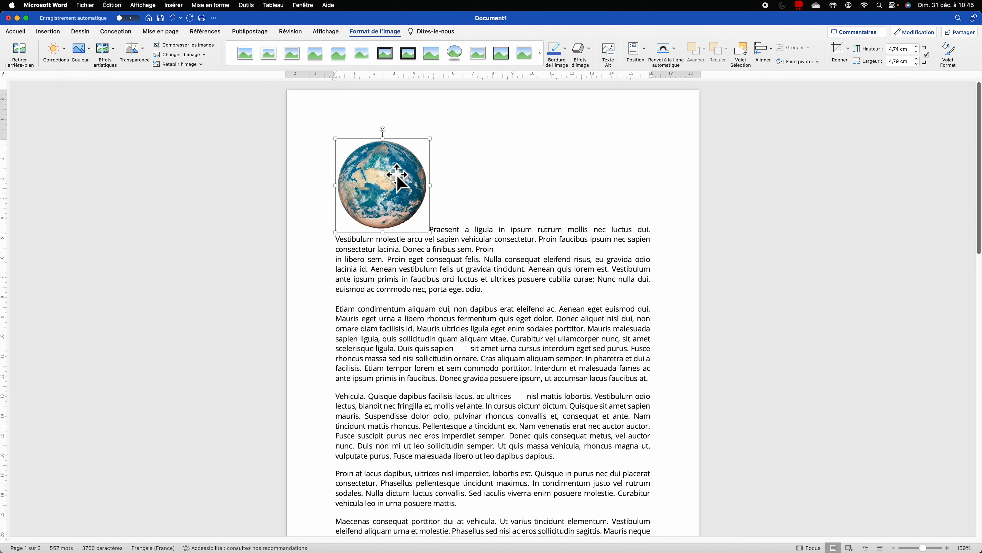
drag(401, 198, 537, 181)
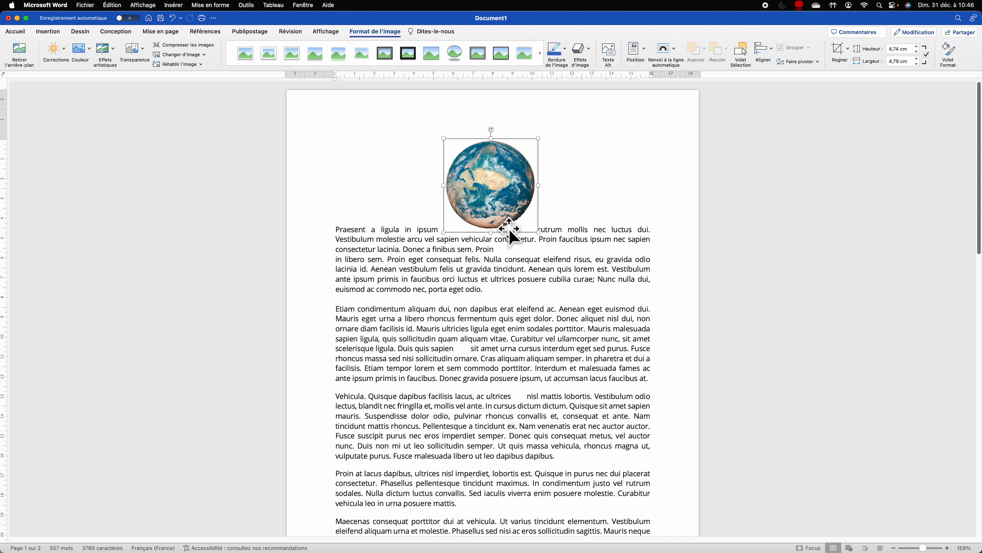
click(335, 231)
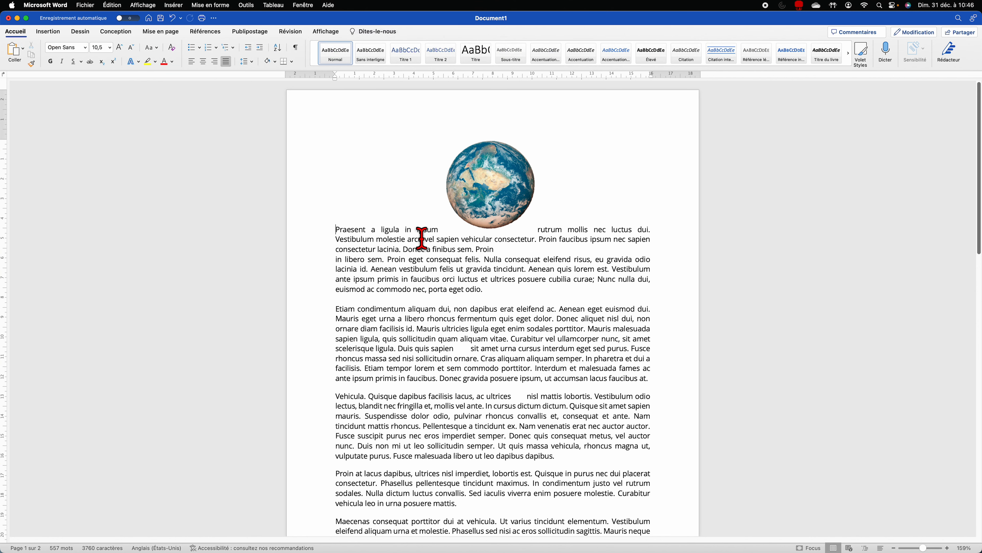
key(Return)
key(Return)
key(Return)
key(Return)
key(Return)
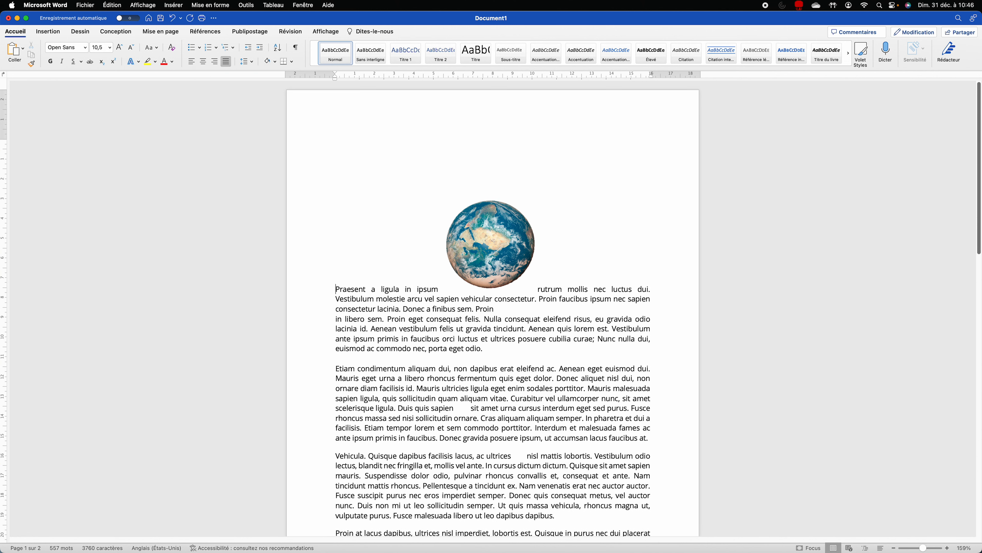
Step: Set the globe to In Front of Text and place it over the Etiam paragraph's right side
key(BackSpace)
key(BackSpace)
key(BackSpace)
key(BackSpace)
key(BackSpace)
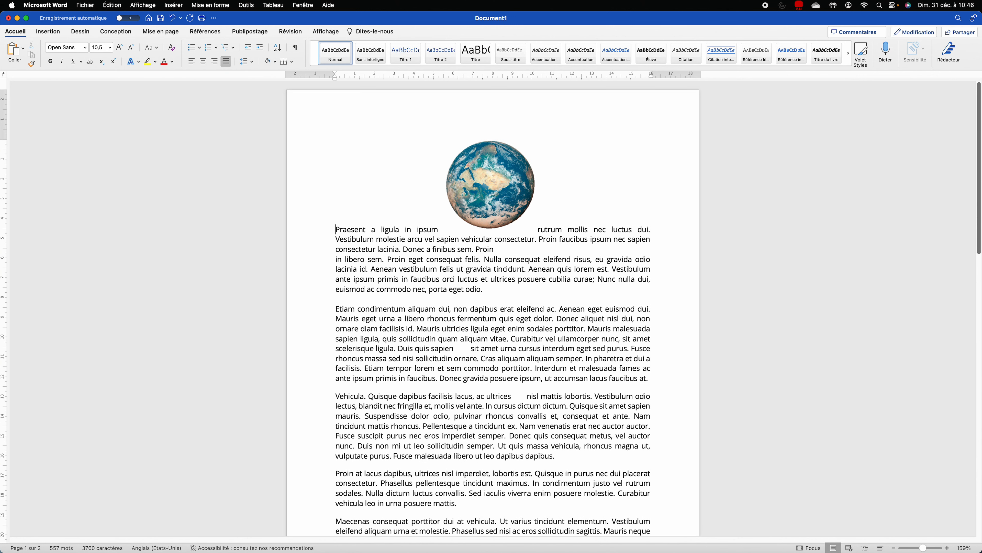
click(488, 190)
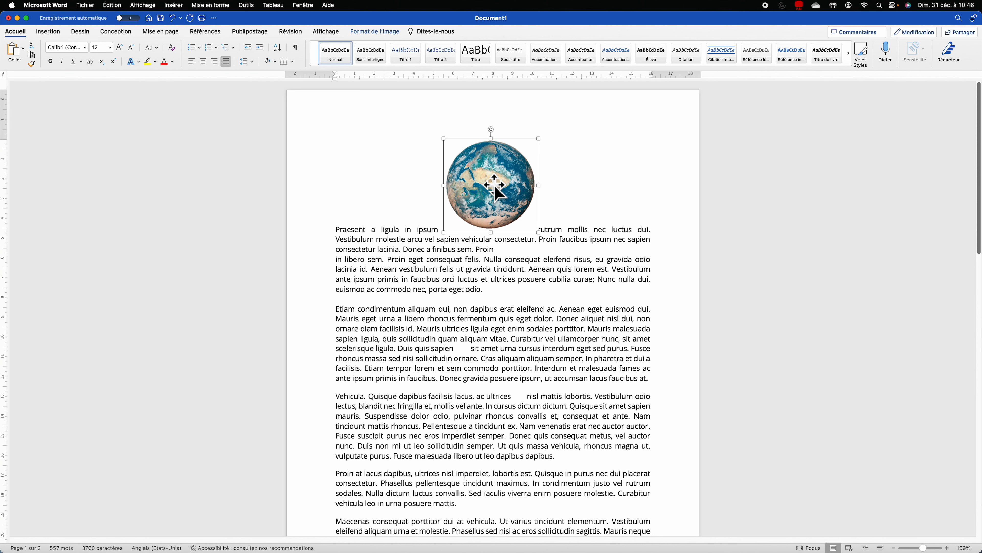
click(374, 31)
click(677, 51)
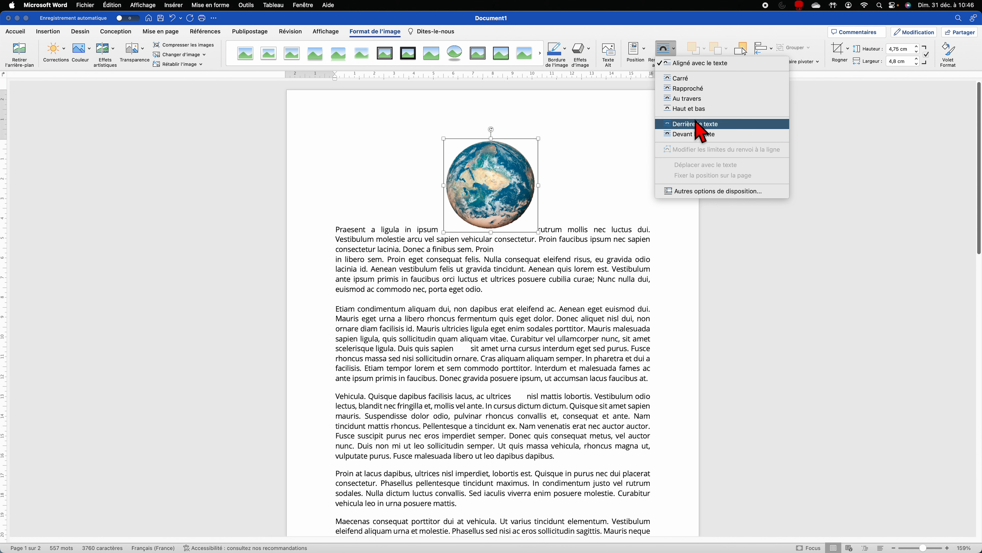
click(707, 135)
drag(514, 189, 623, 293)
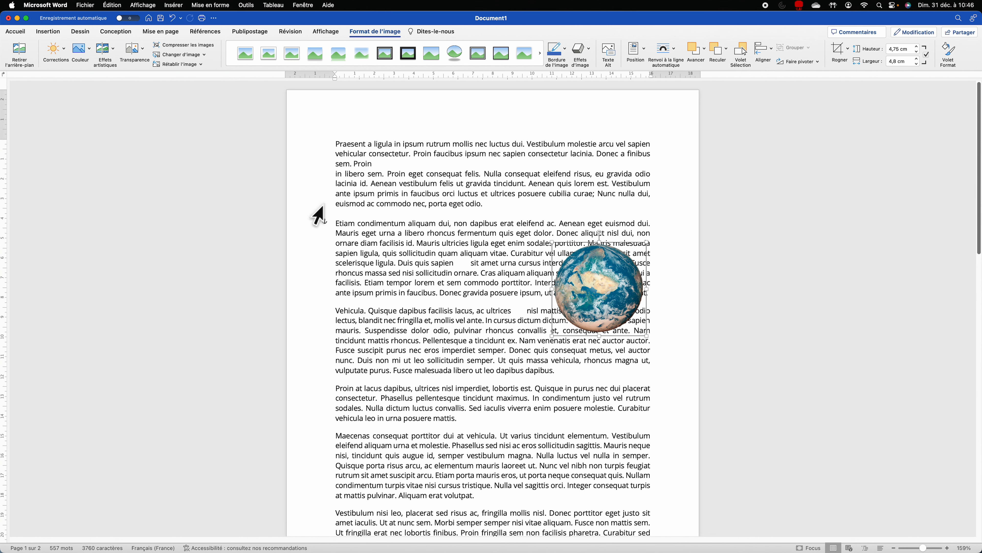
Step: Test the globe with a blank line, then set it to Fix Position on Page
click(342, 211)
key(Return)
key(Return)
key(Return)
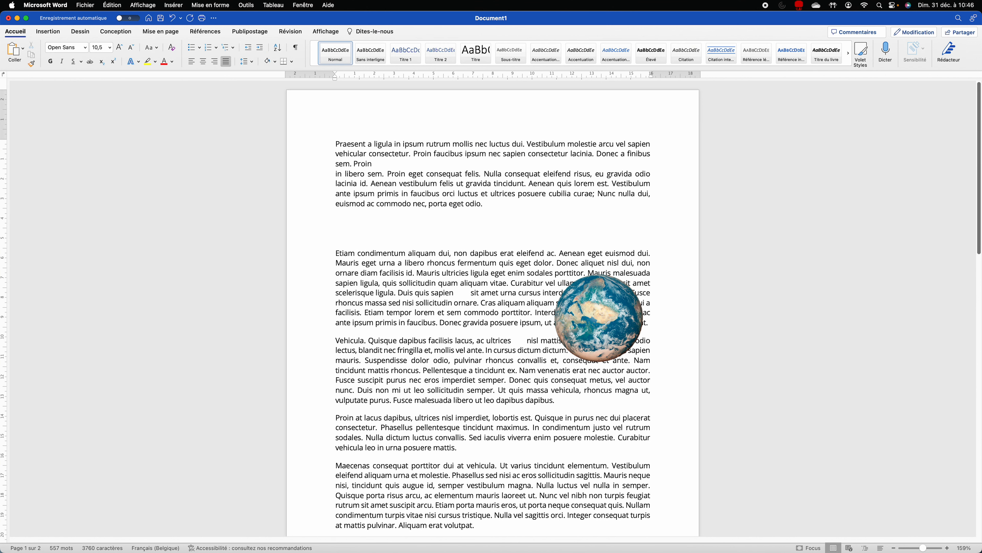
key(BackSpace)
key(BackSpace)
key(BackSpace)
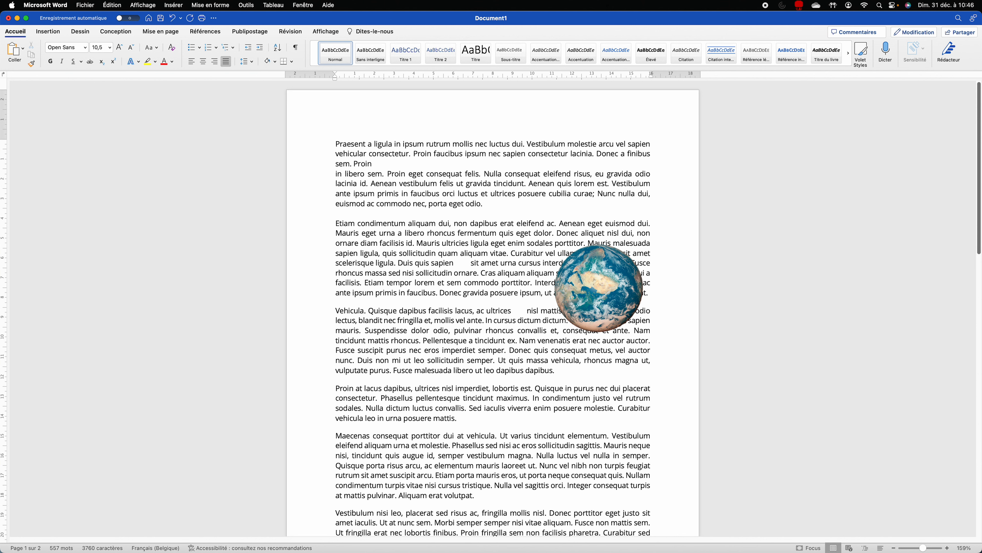
click(568, 296)
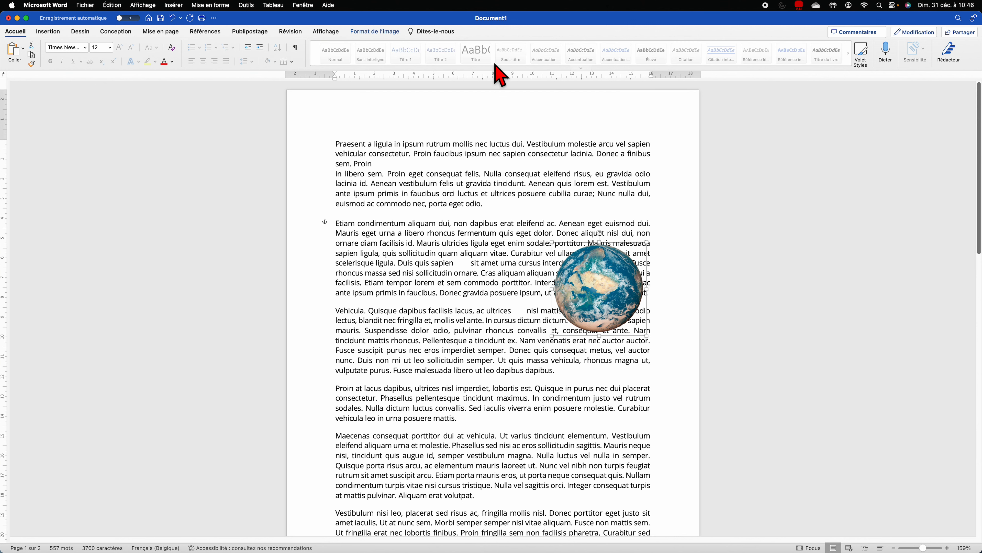
click(374, 32)
click(671, 54)
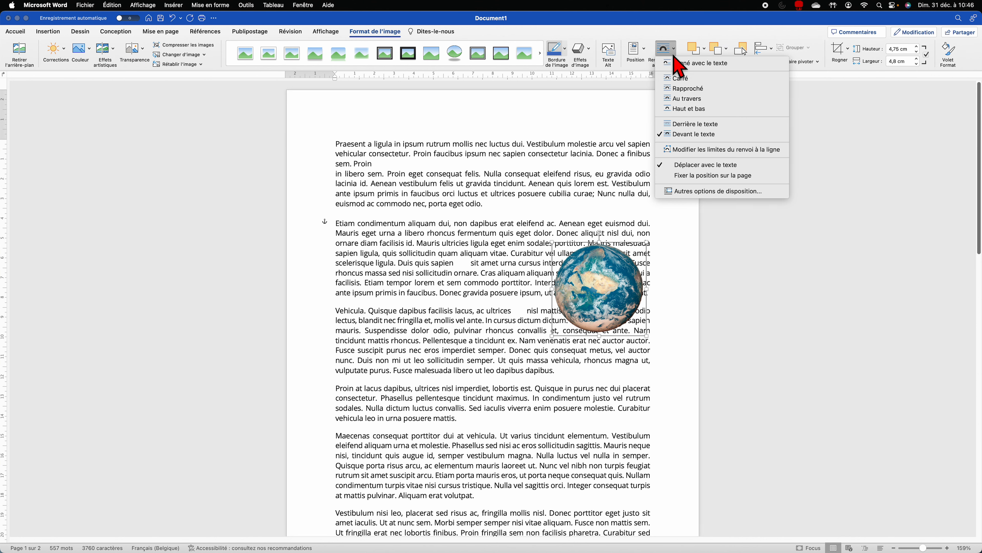
click(725, 178)
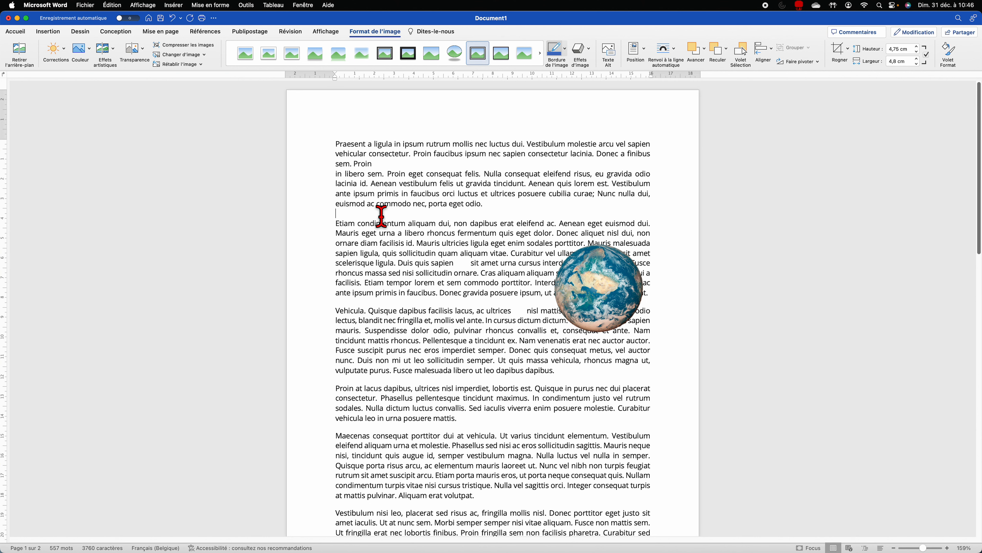
Step: Confirm the globe stays put and switch it to Square text wrapping
click(390, 214)
key(Return)
key(BackSpace)
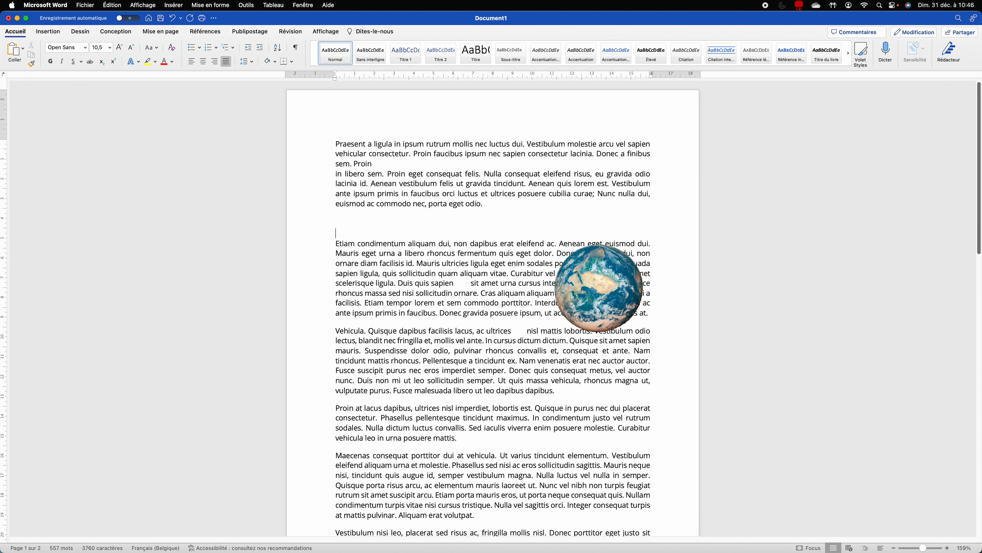
click(582, 288)
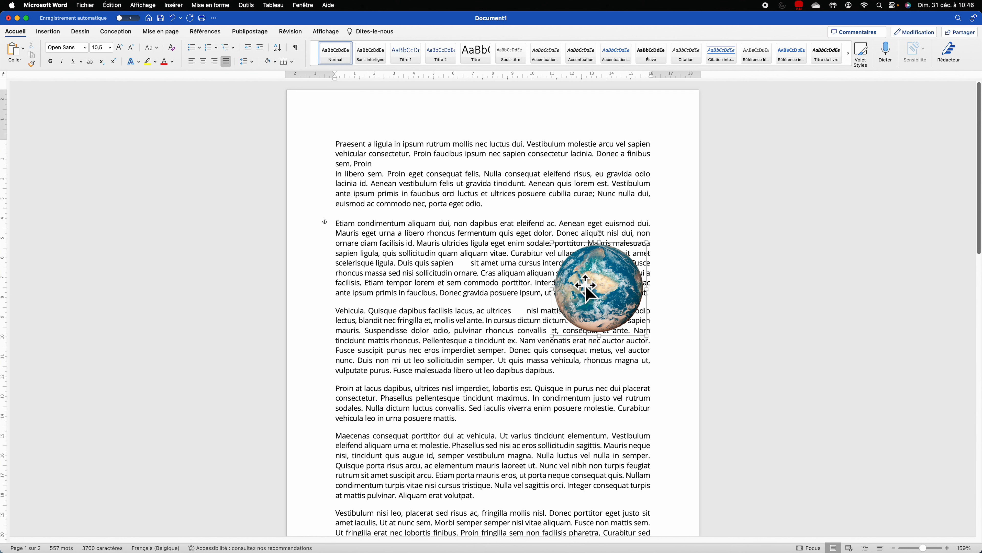
click(393, 34)
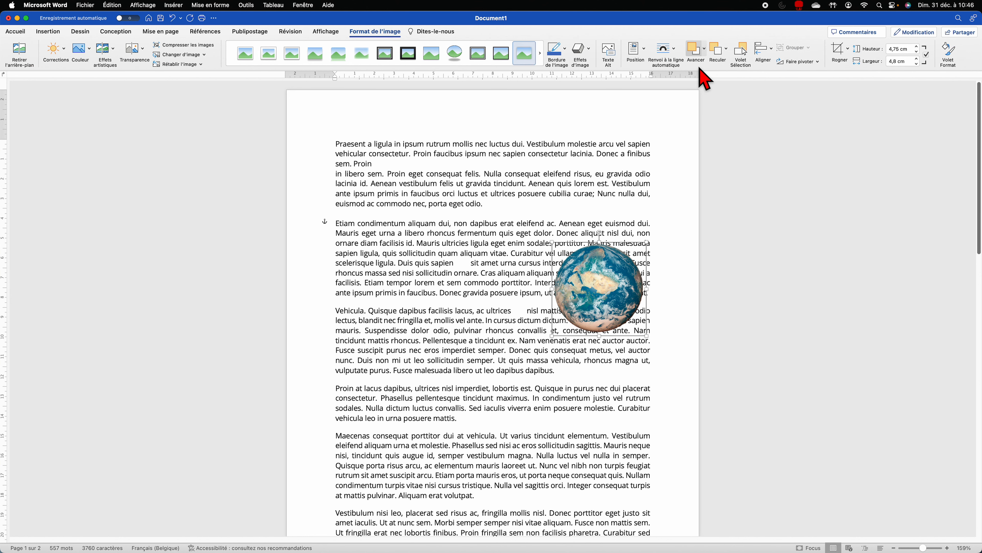
click(671, 49)
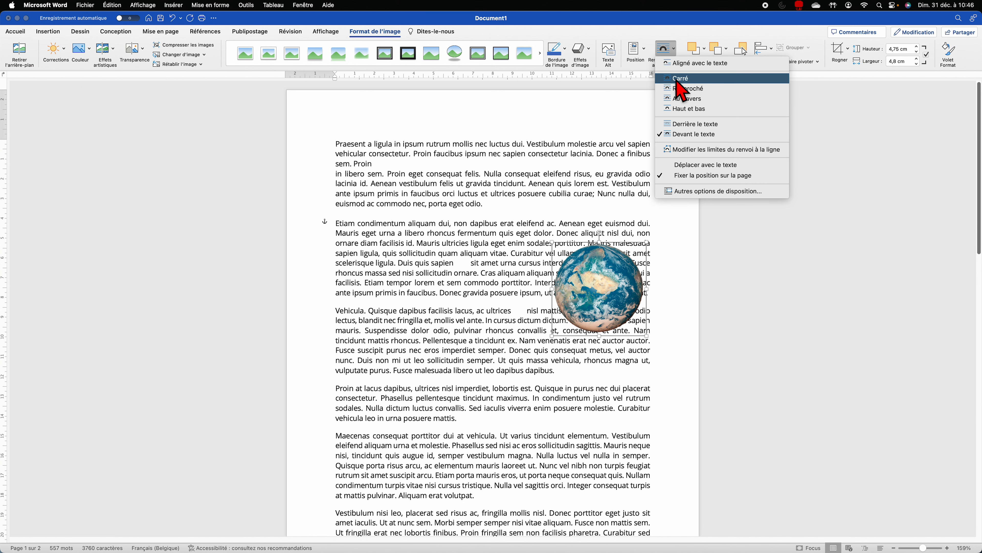
click(682, 80)
click(664, 50)
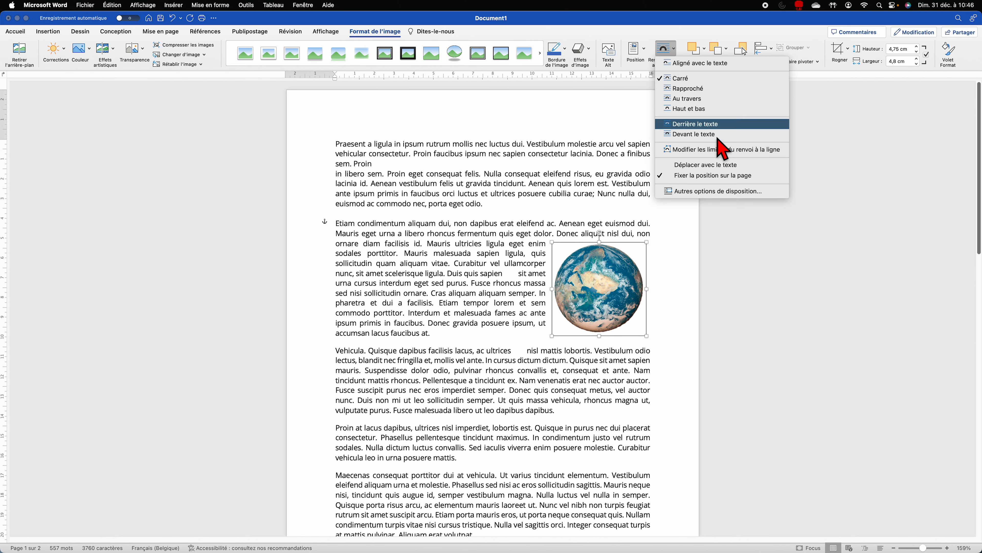
click(602, 300)
Step: Move the globe to the top right, beside the opening Praesent paragraph
drag(602, 300, 501, 275)
click(585, 292)
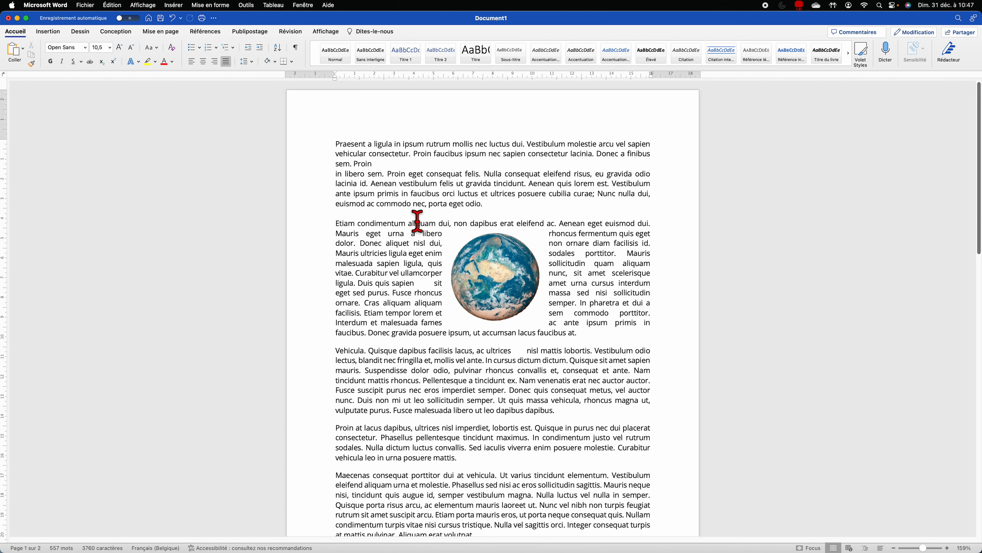
drag(499, 281, 604, 191)
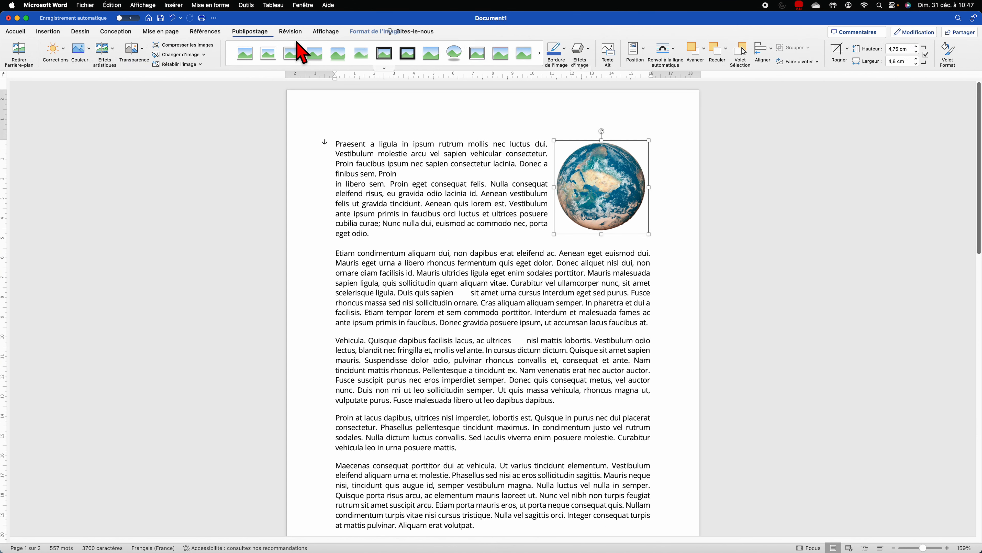
Step: Switch the globe to Tight text wrapping
click(363, 32)
click(368, 33)
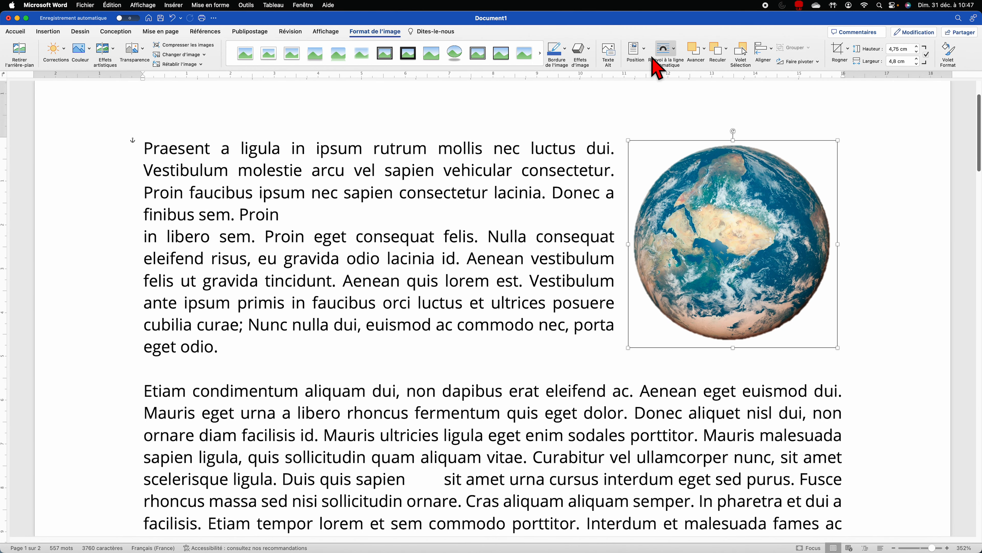
click(672, 49)
click(688, 88)
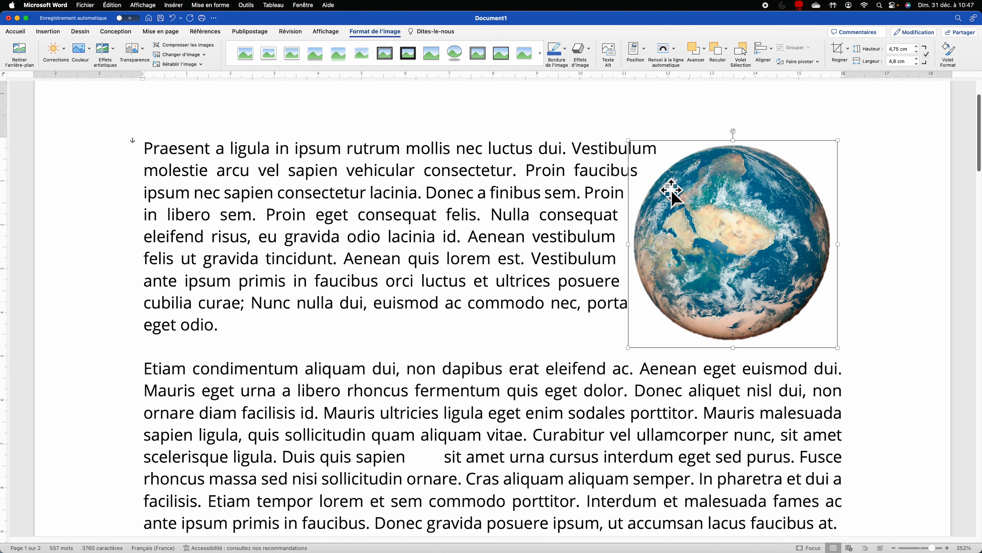
click(568, 236)
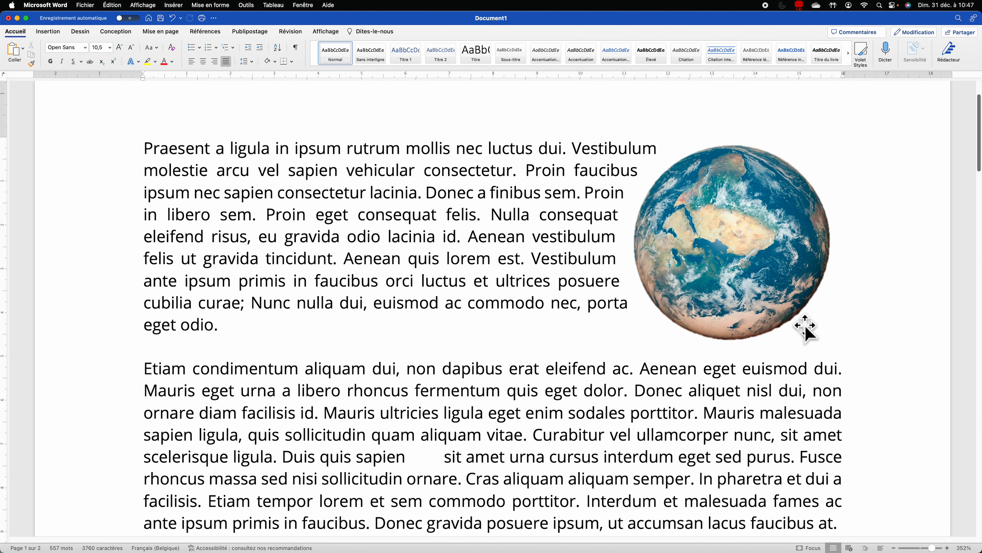
Step: Enlarge the globe to about 6,86 × 6,93 cm and move it left into the first paragraph
click(721, 277)
drag(628, 348, 536, 403)
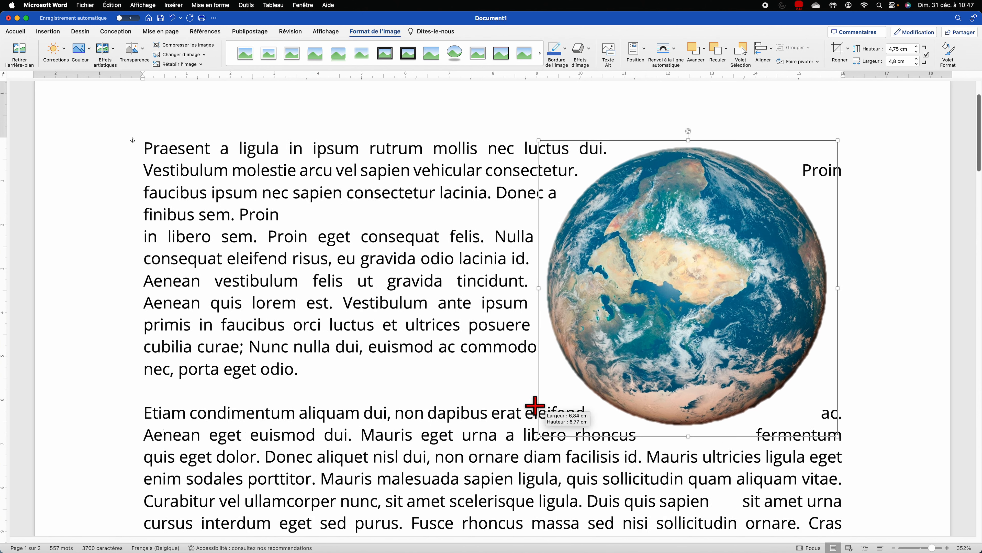
drag(673, 303, 636, 301)
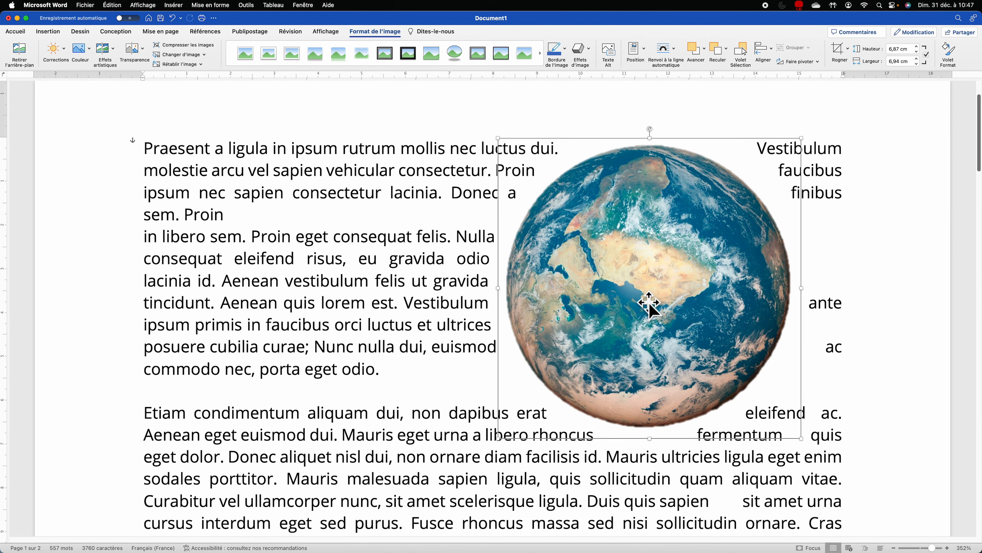
click(843, 254)
scroll(844, 254, down, 5)
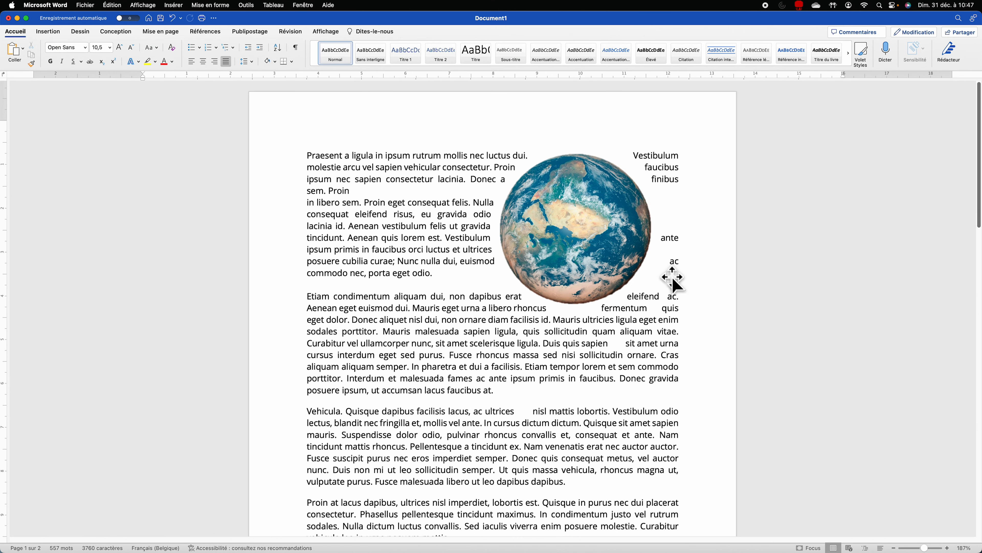
scroll(590, 232, down, 1)
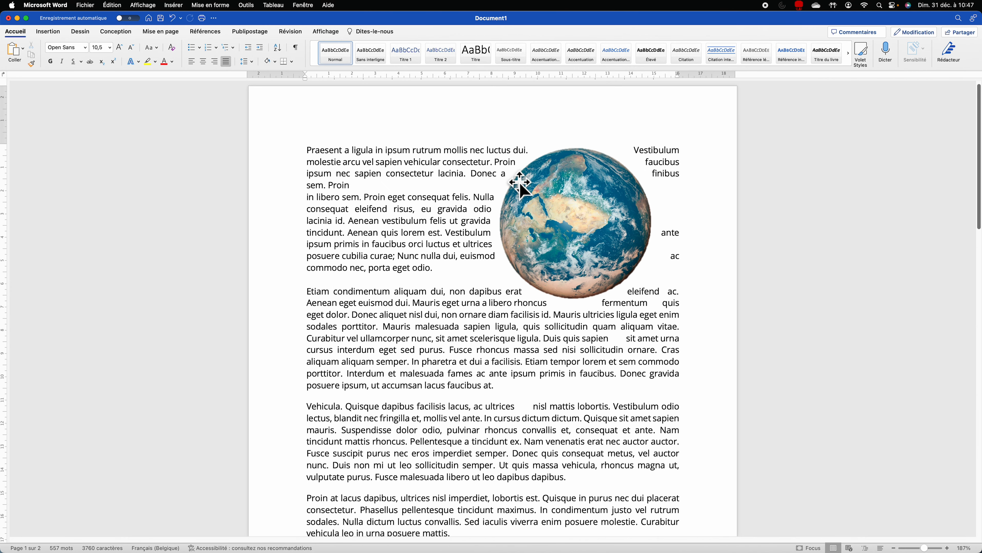
click(569, 205)
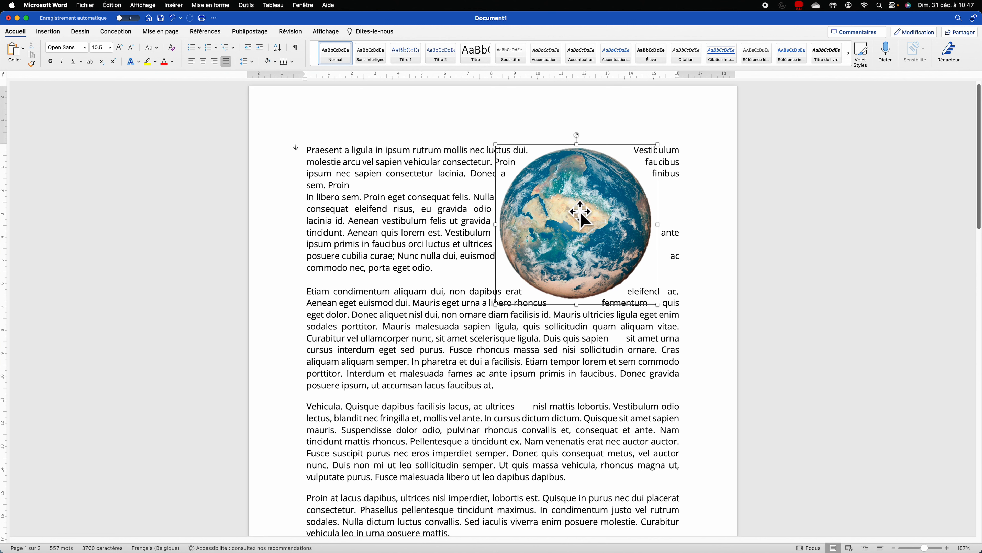
click(385, 32)
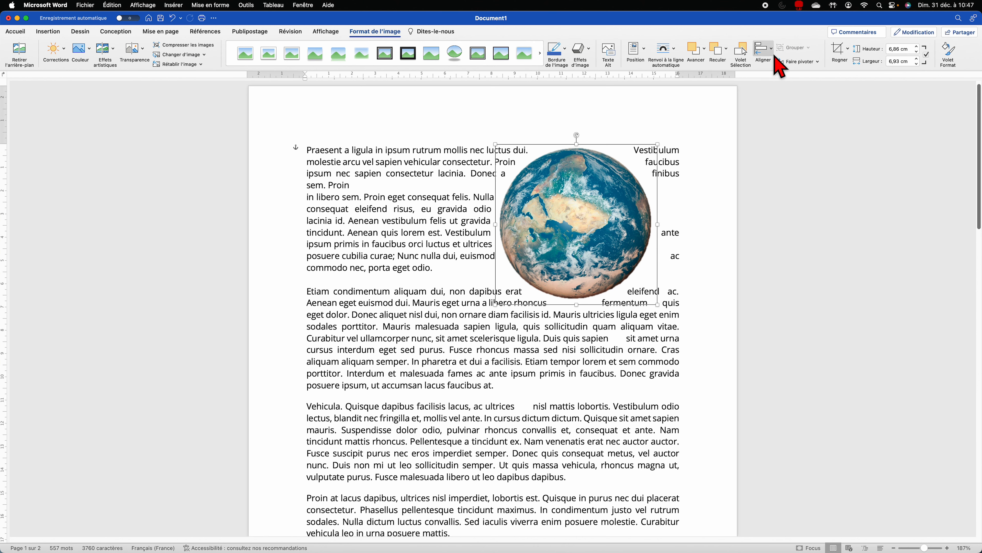
click(668, 58)
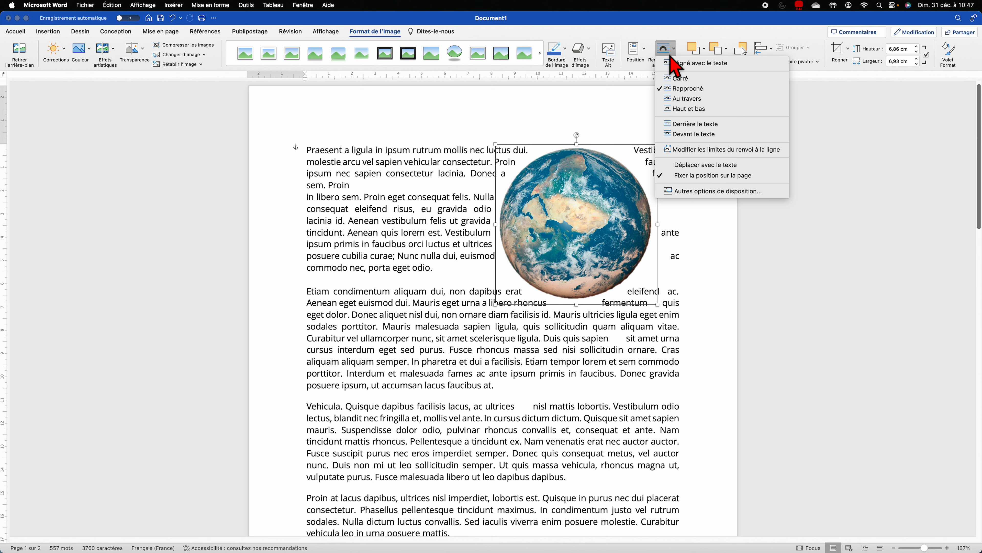
Step: Give the globe a 1 cm text distance on all four sides and drag it down-left into the first two paragraphs
click(684, 192)
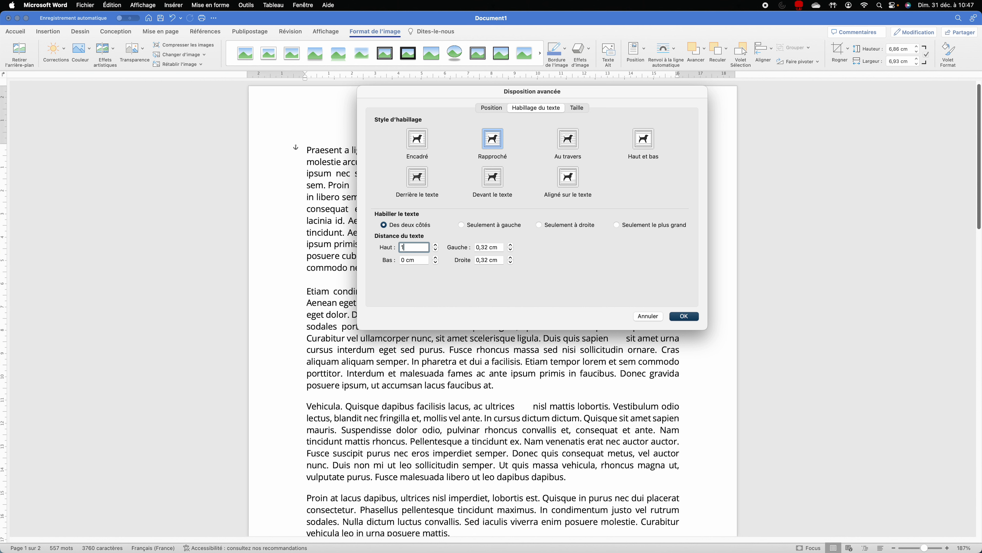
key(Tab)
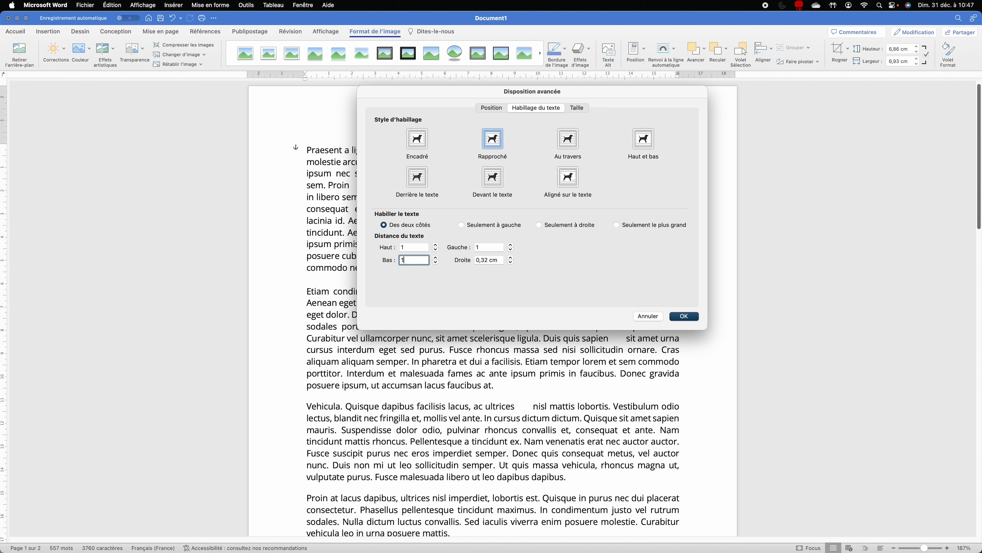
key(Tab)
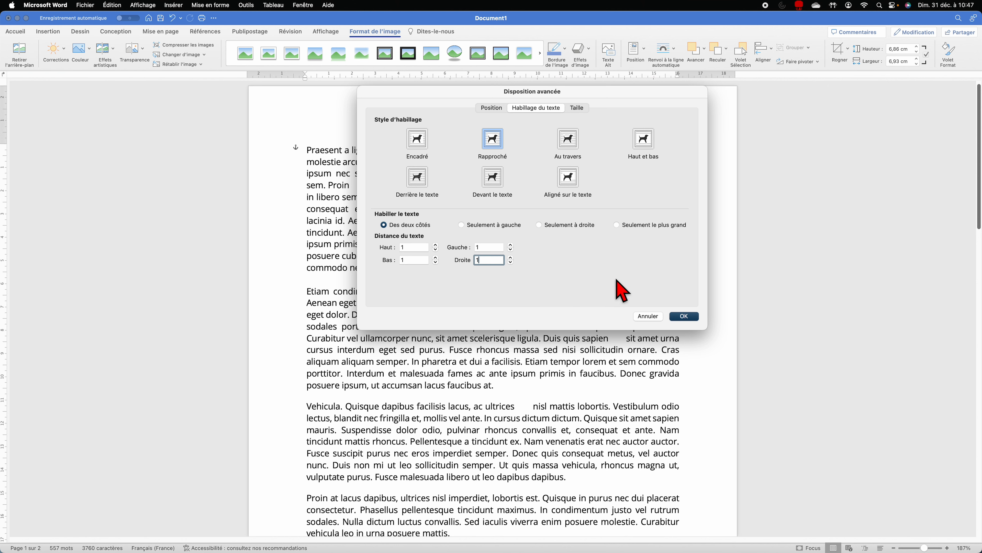
click(693, 320)
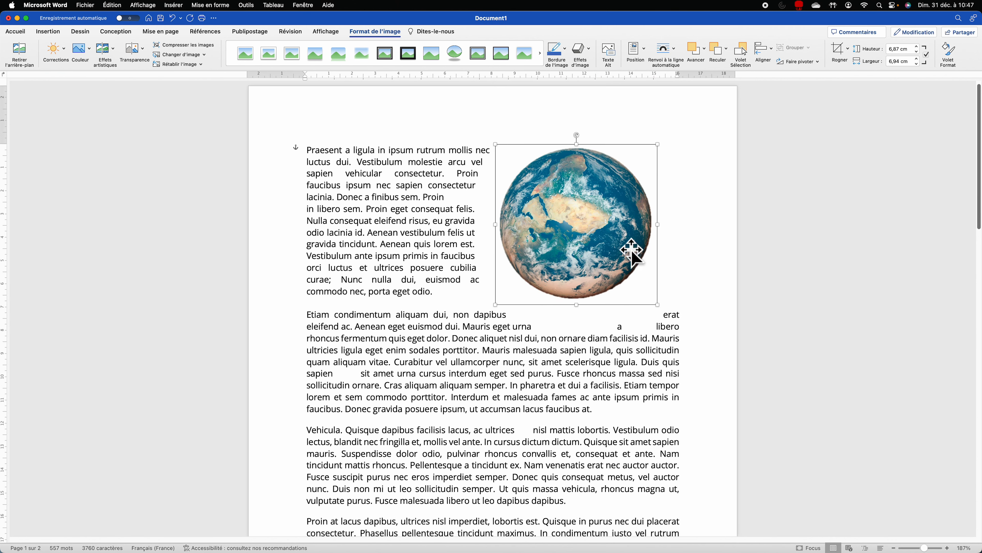
drag(632, 252, 557, 300)
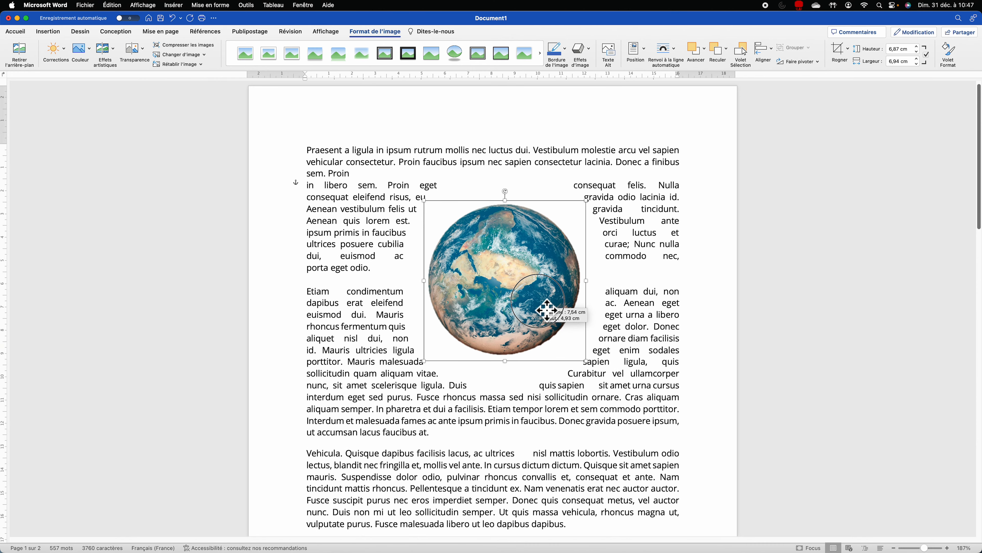
Step: Drag the globe back up and to the right
click(614, 220)
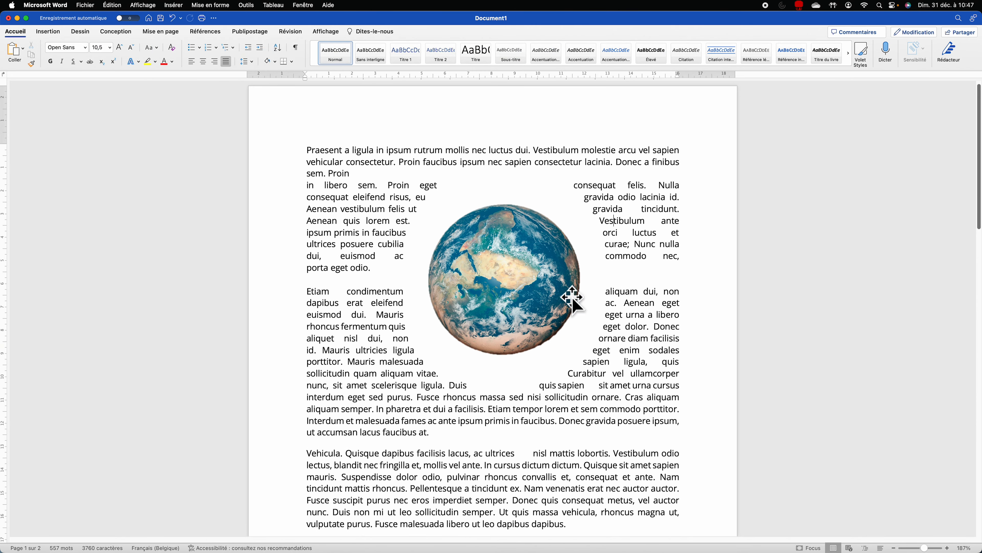
click(542, 270)
drag(542, 271, 591, 238)
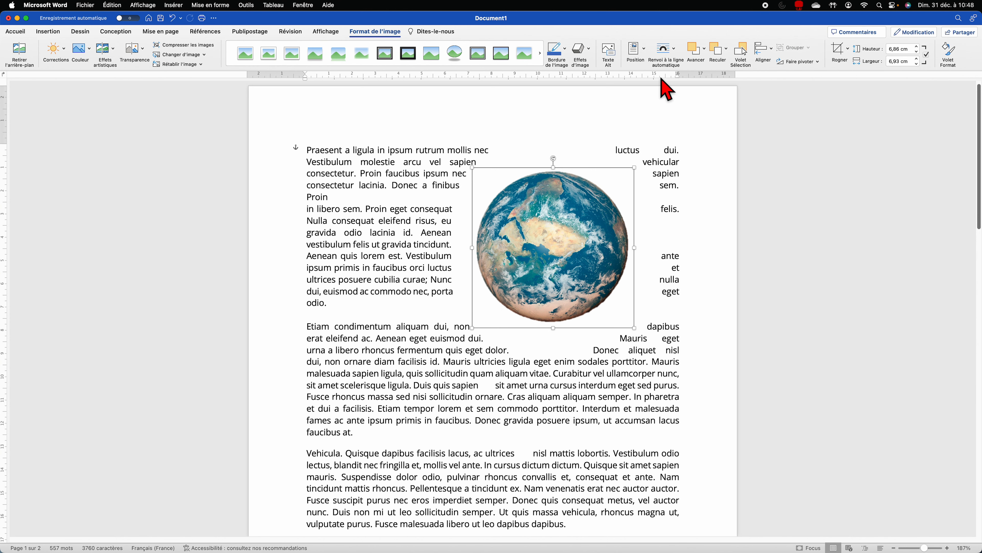
Step: Set the globe's text wrapping to Seulement le plus grand (larger side only)
click(669, 52)
click(686, 192)
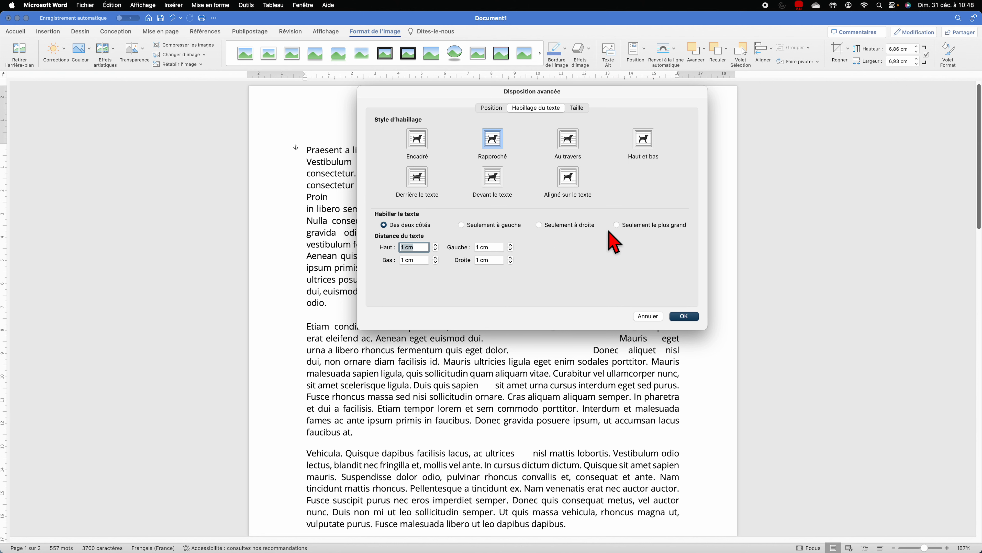
click(684, 317)
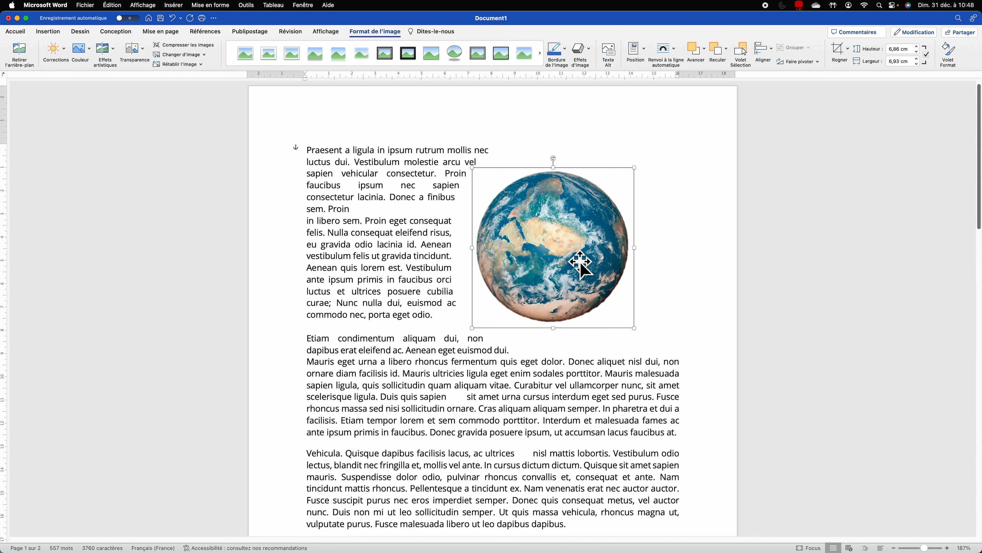
Step: Move the globe to the top right so its top aligns with the Praesent paragraph's first line
drag(575, 265, 567, 265)
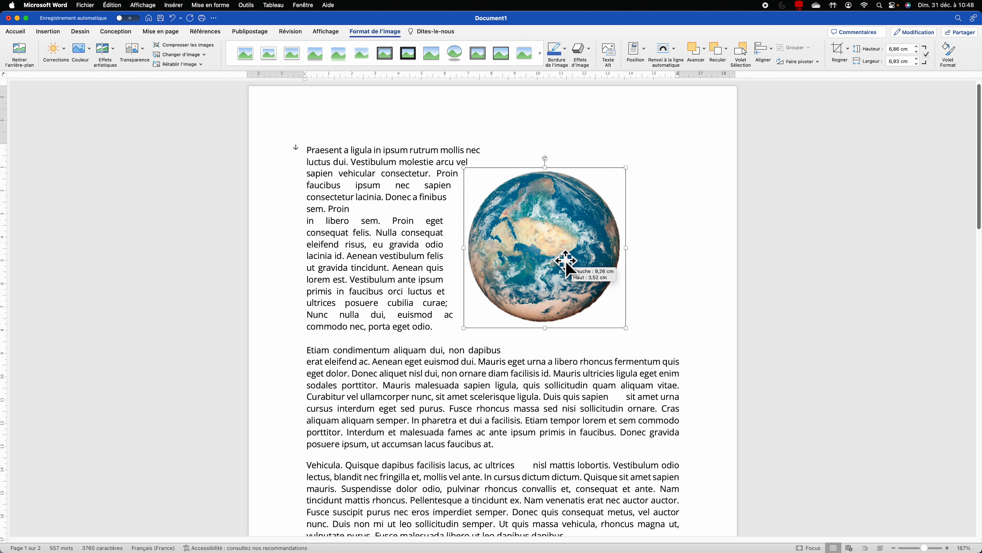
drag(566, 264, 649, 209)
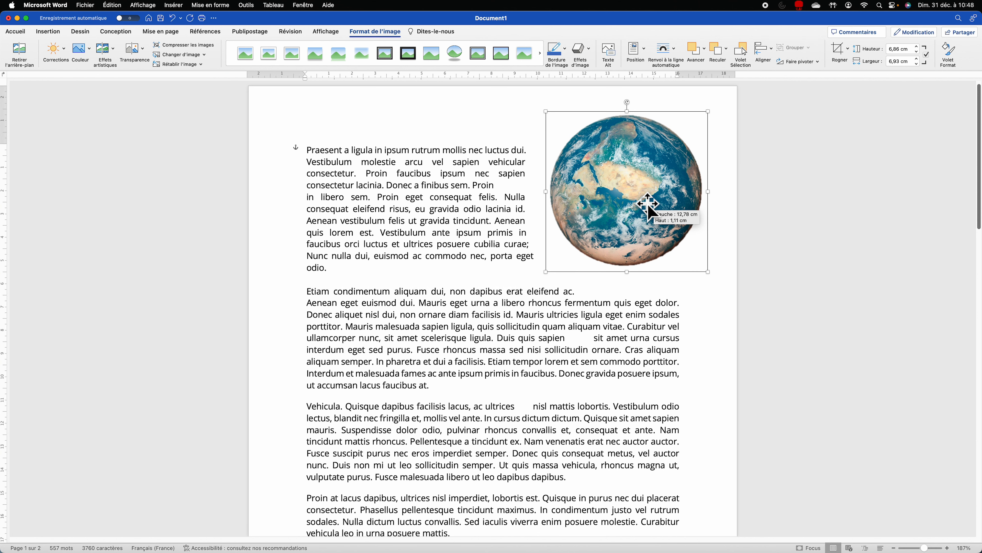
click(560, 338)
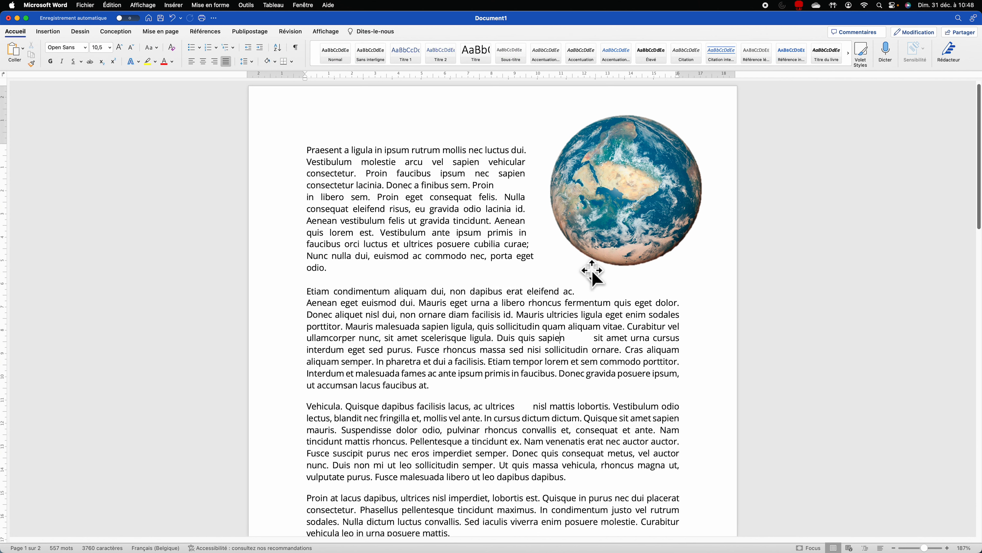
drag(650, 193, 630, 219)
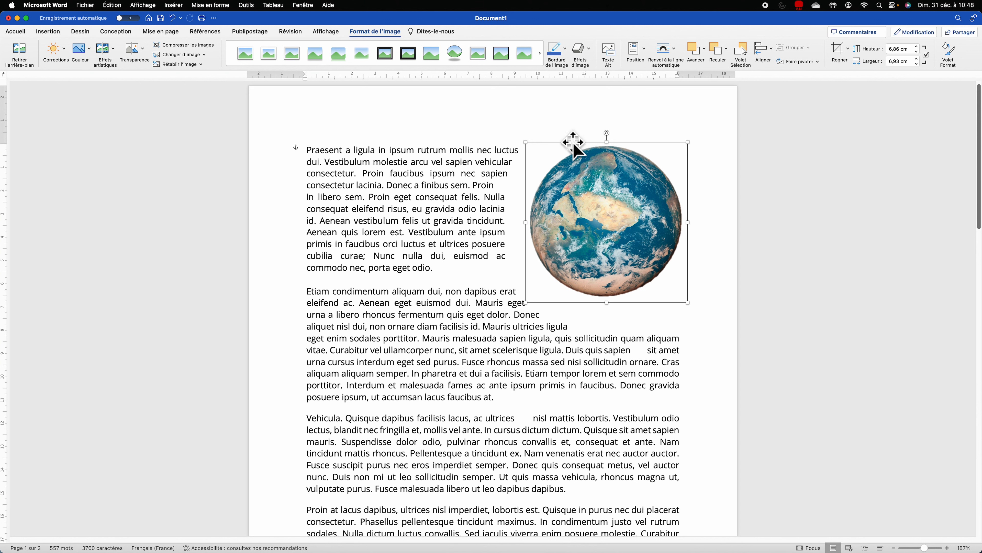
click(666, 50)
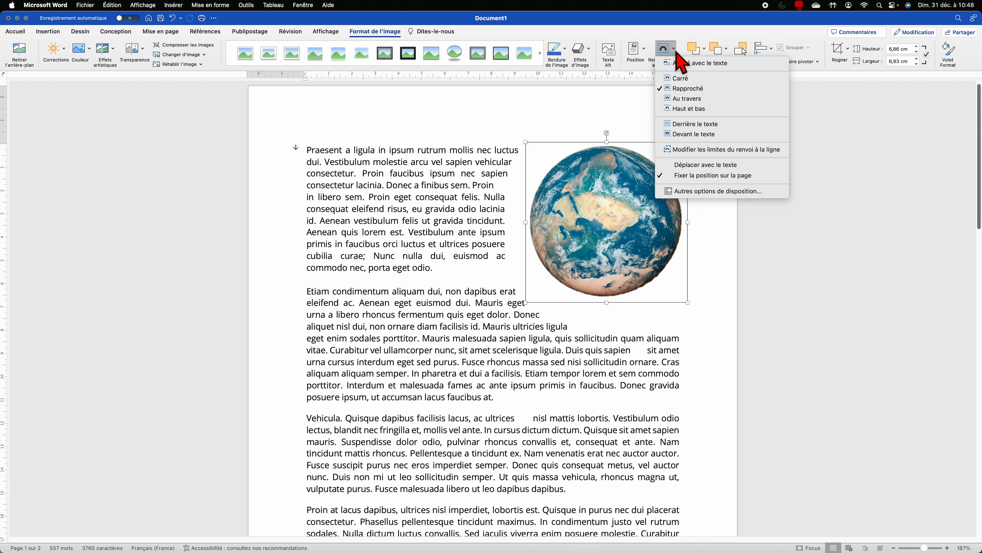
Step: Reduce the globe's text distance to 0,7 cm on the left and 0,6 cm at the bottom
click(699, 193)
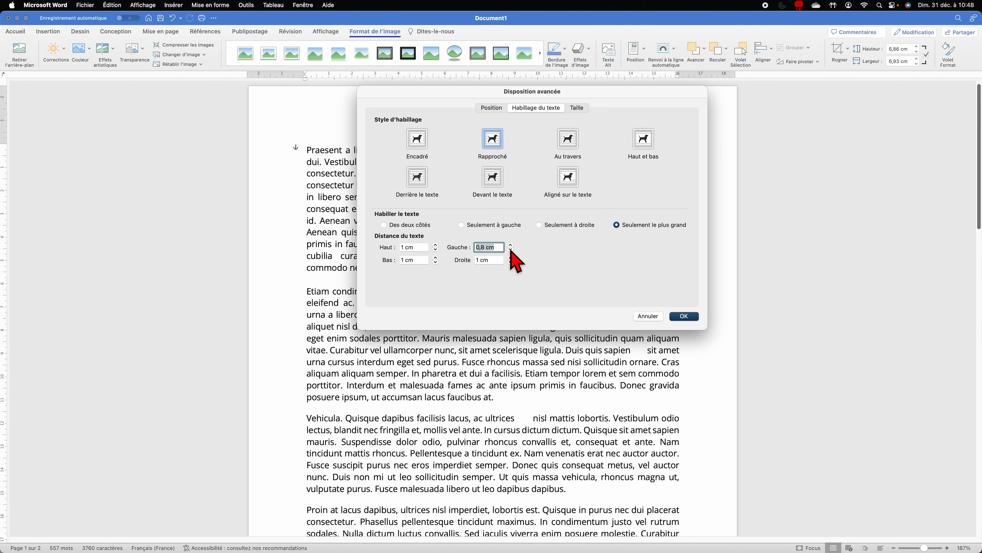
click(692, 317)
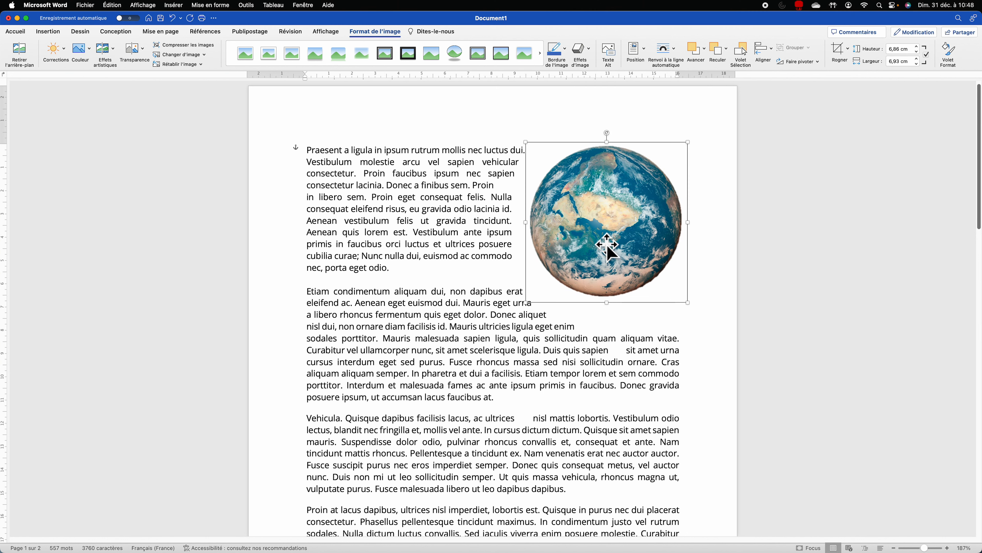
click(563, 350)
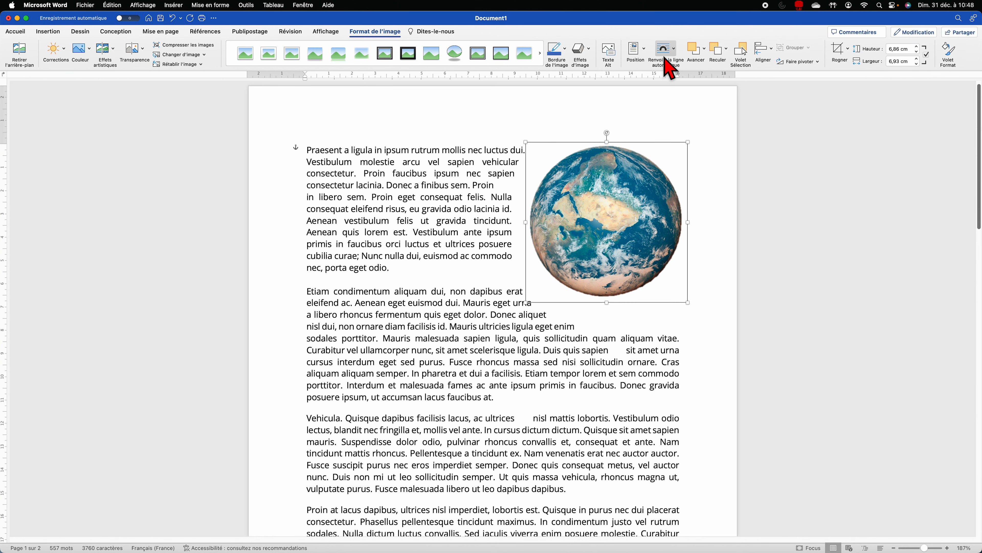
click(665, 50)
click(680, 191)
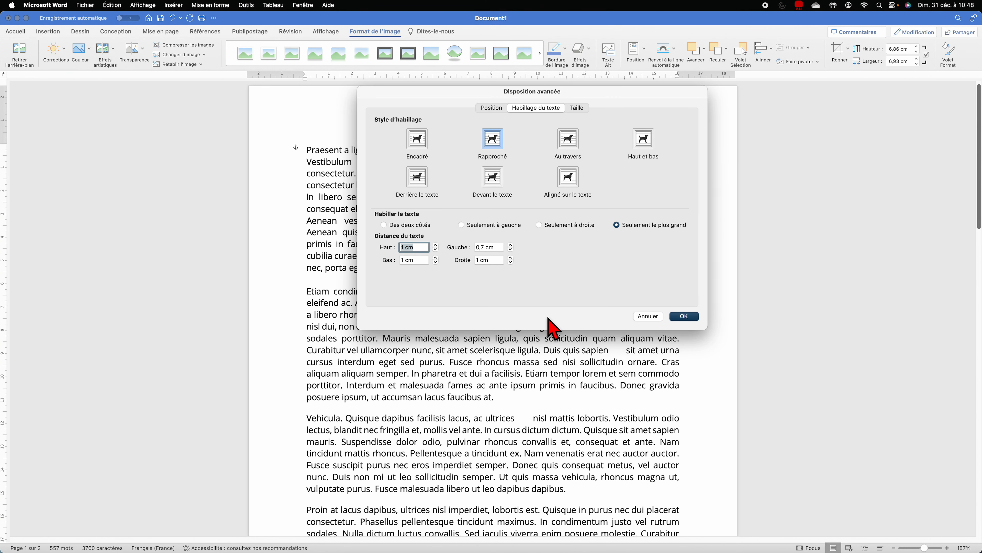
click(435, 262)
click(436, 262)
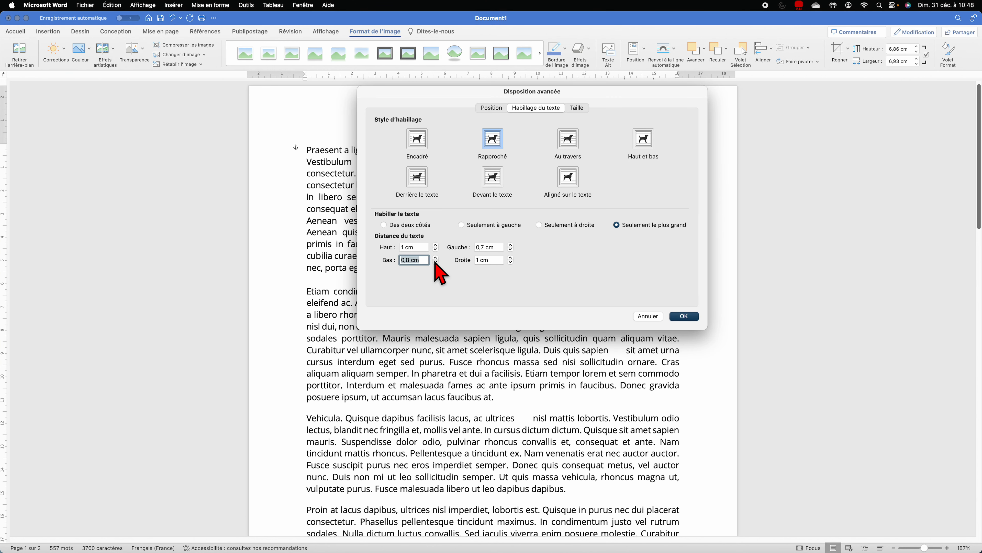
click(683, 316)
click(605, 342)
Step: Scroll to page 2, select the red moon photo and show the Format de l'image tools
scroll(528, 416, down, 3)
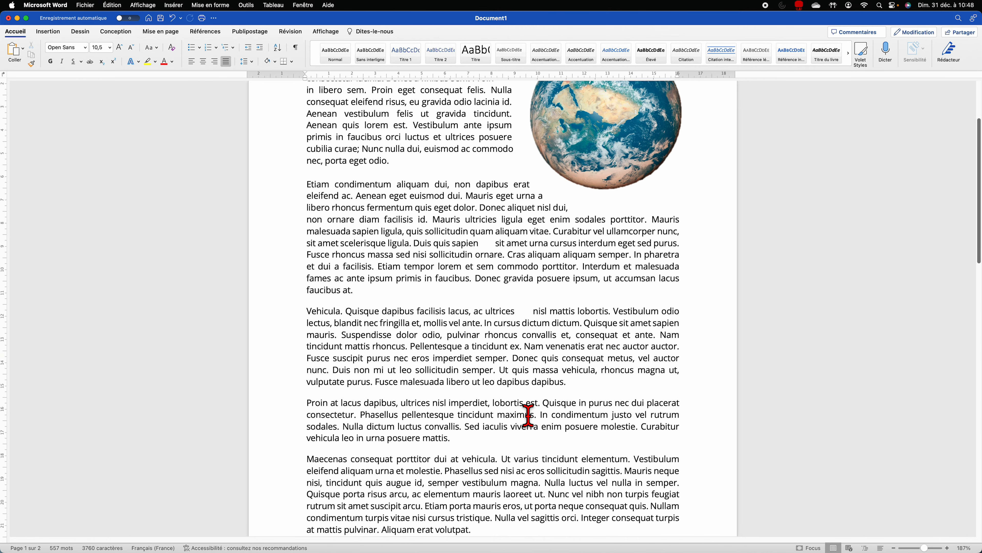
scroll(528, 416, down, 4)
scroll(532, 394, down, 3)
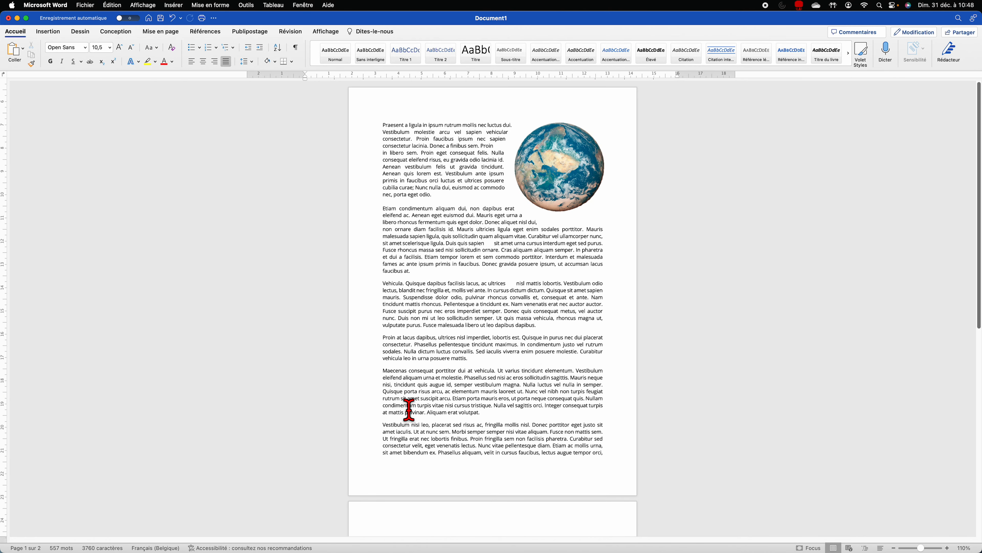
scroll(426, 402, down, 8)
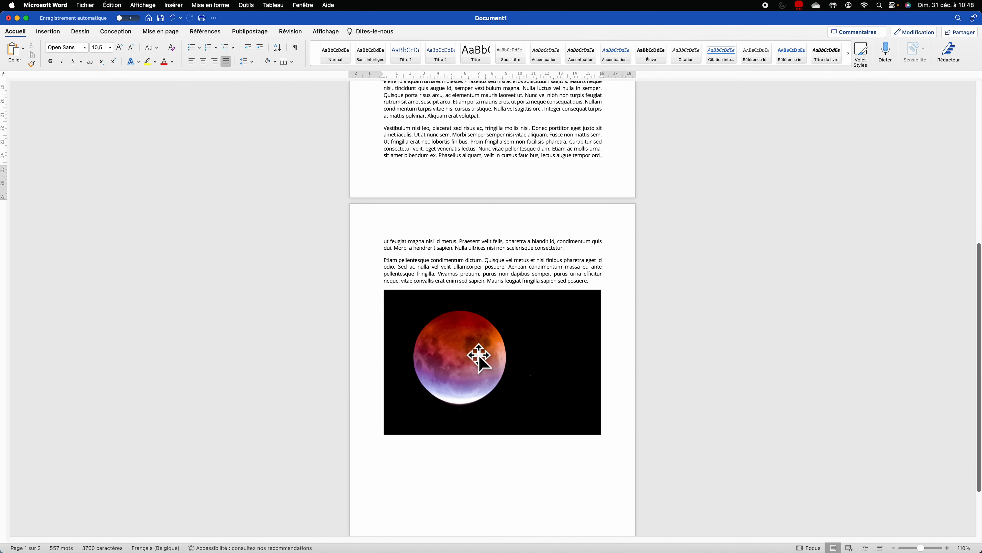
click(479, 355)
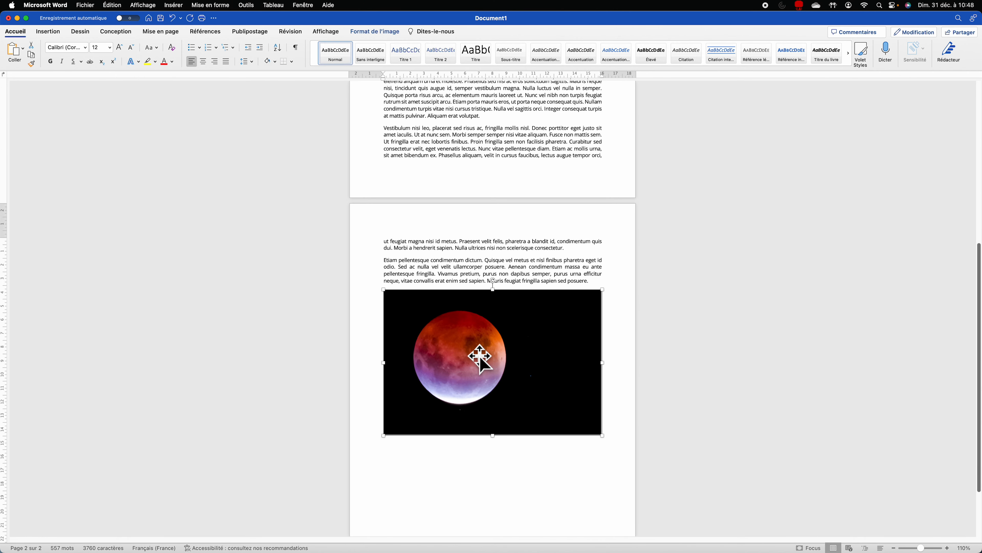
click(381, 33)
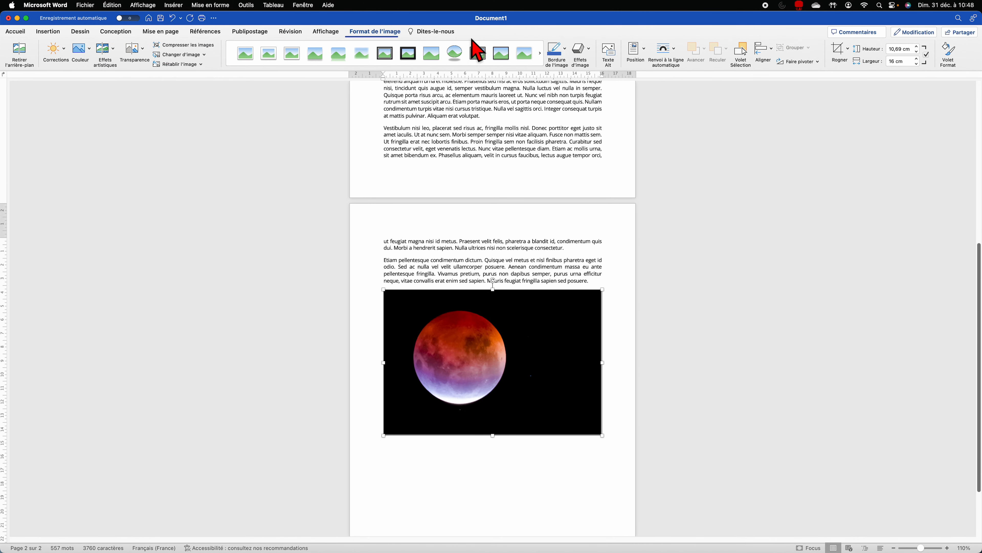
Step: Crop the moon photo at a 1:1 ratio, centre the moon, and trim it to 9,23 × 10,68 cm
click(848, 50)
mouse_move(929, 76)
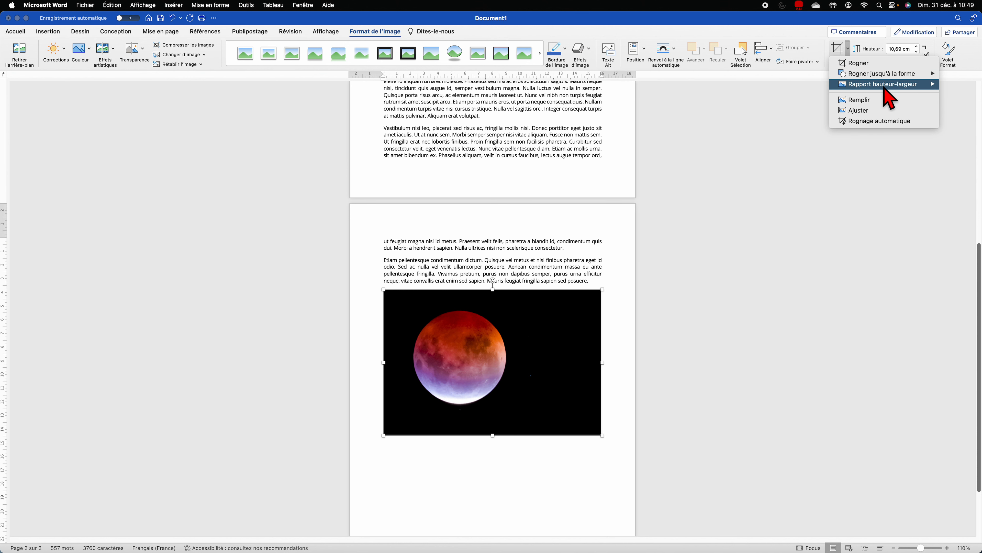
mouse_move(907, 89)
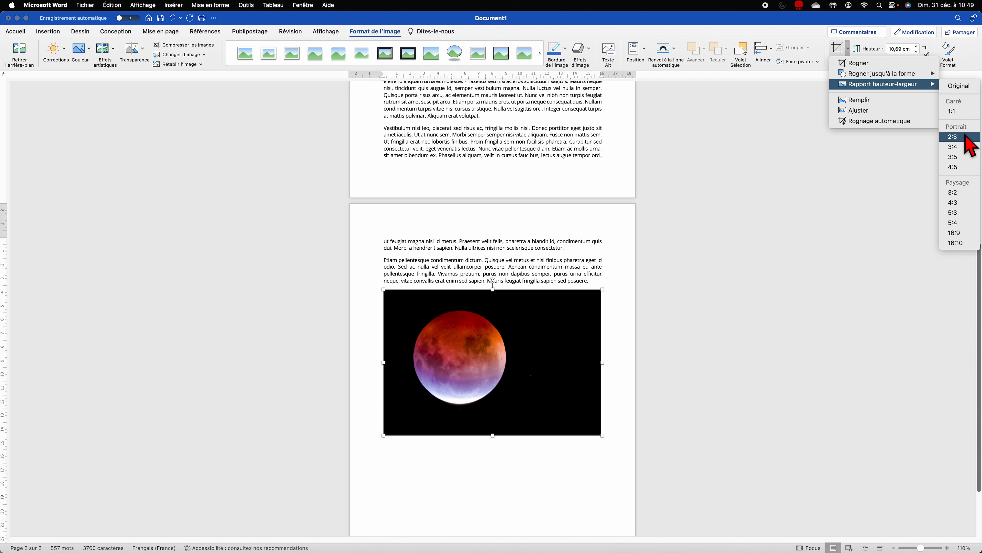
click(955, 112)
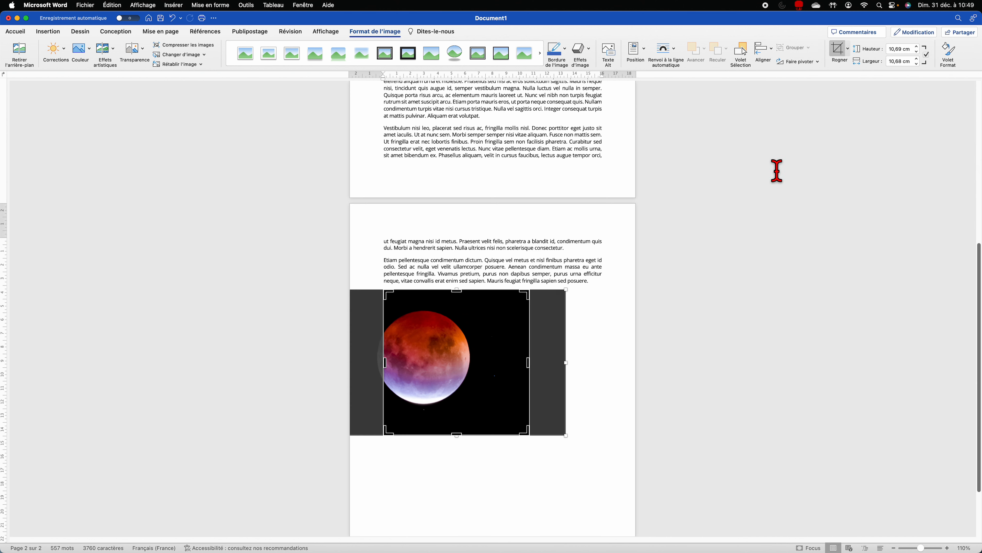
drag(434, 357, 468, 363)
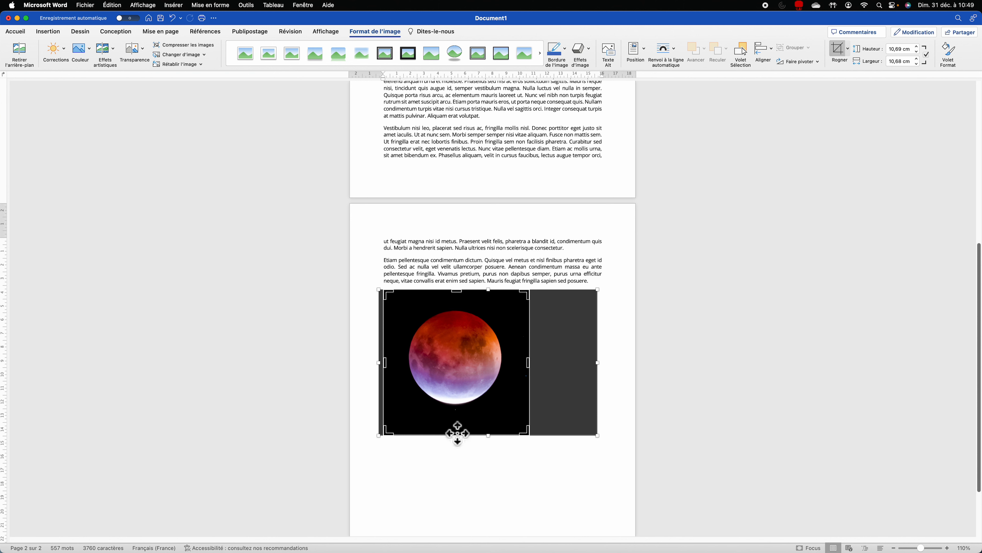
drag(458, 437, 454, 418)
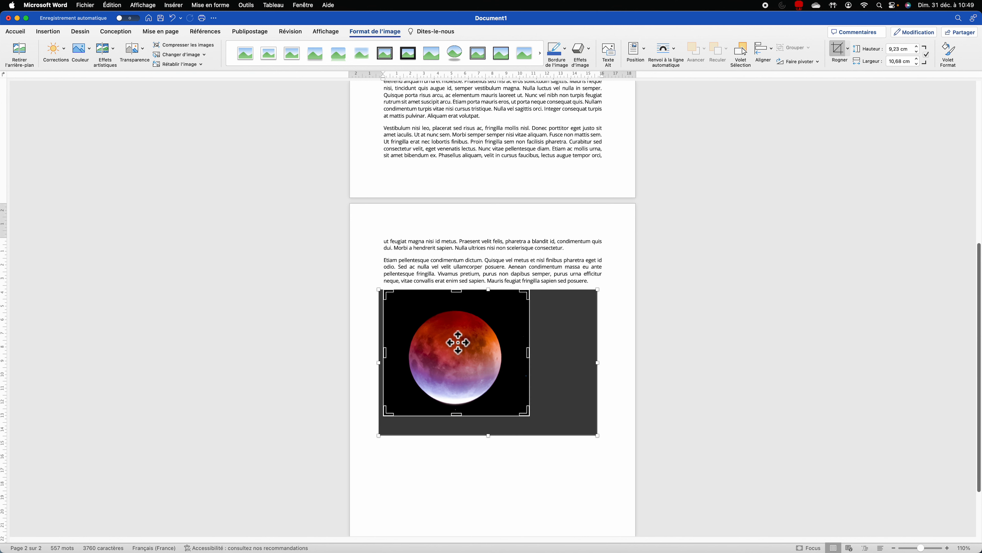
mouse_move(459, 347)
mouse_down()
mouse_move(457, 338)
mouse_move(461, 357)
mouse_up()
click(838, 48)
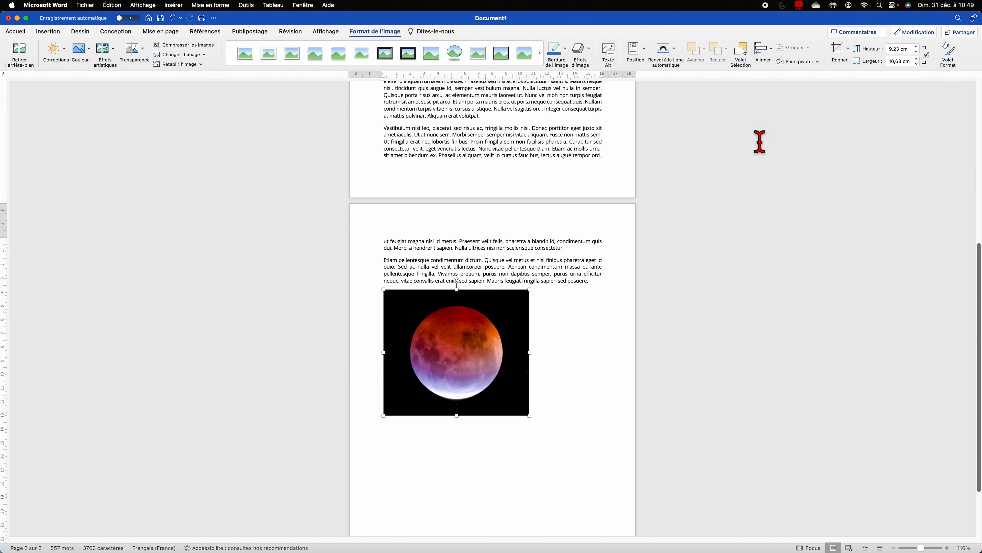
Step: Crop the moon photo to a diagonal rounded rectangle and resize it to 5,61 × 6,5 cm
click(847, 49)
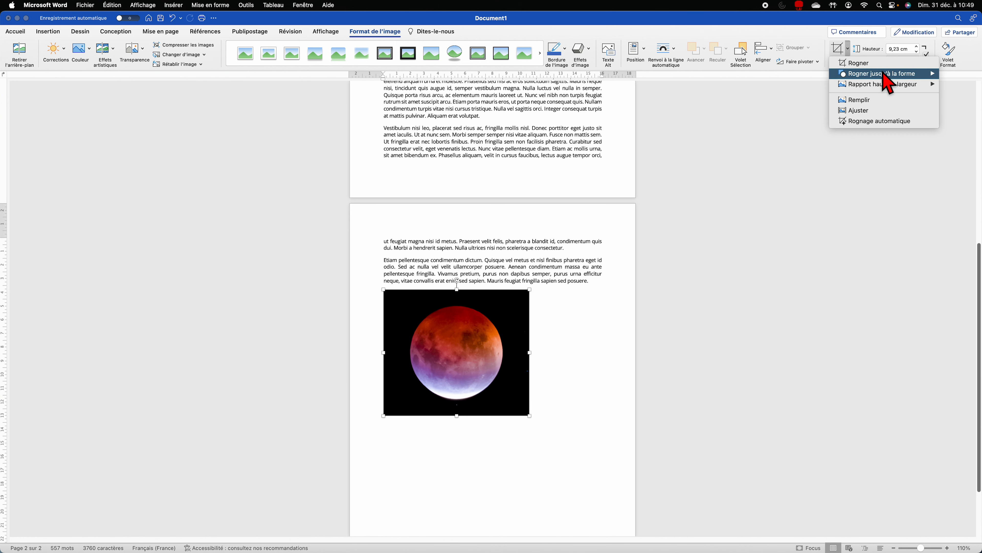
mouse_move(886, 75)
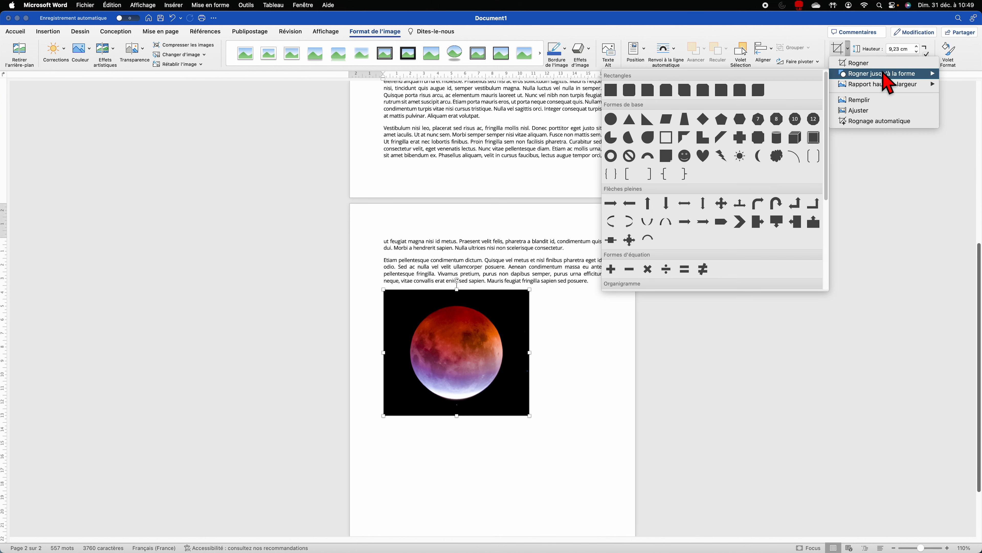
click(759, 91)
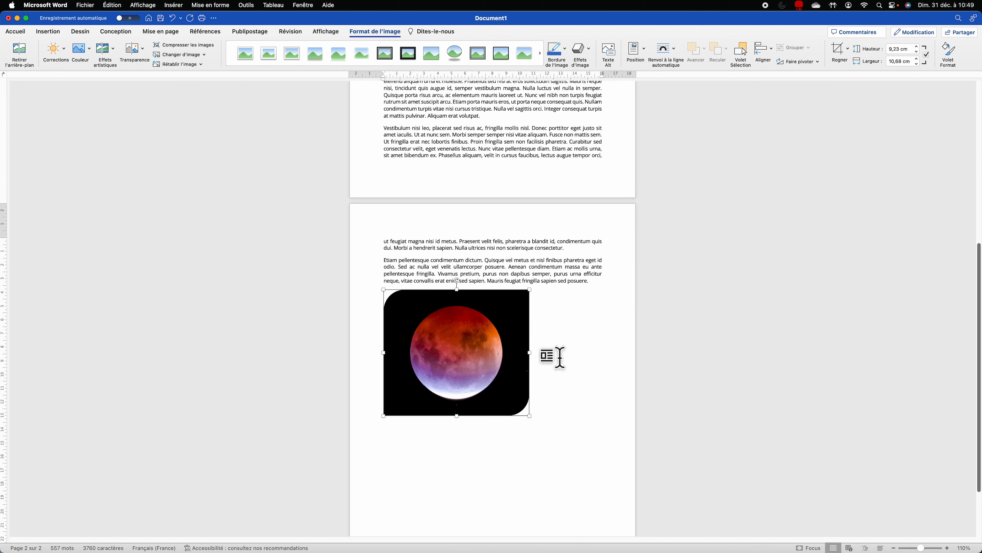
click(582, 354)
click(490, 360)
drag(530, 292, 487, 301)
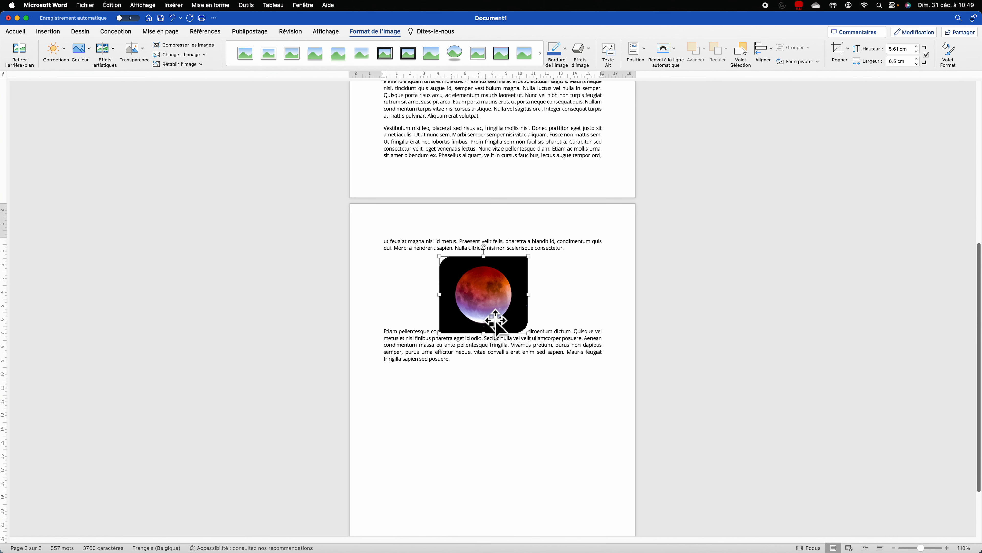
Step: Apply Rapproché (tight) wrapping to the moon image and move it to page 1's lower left
click(669, 57)
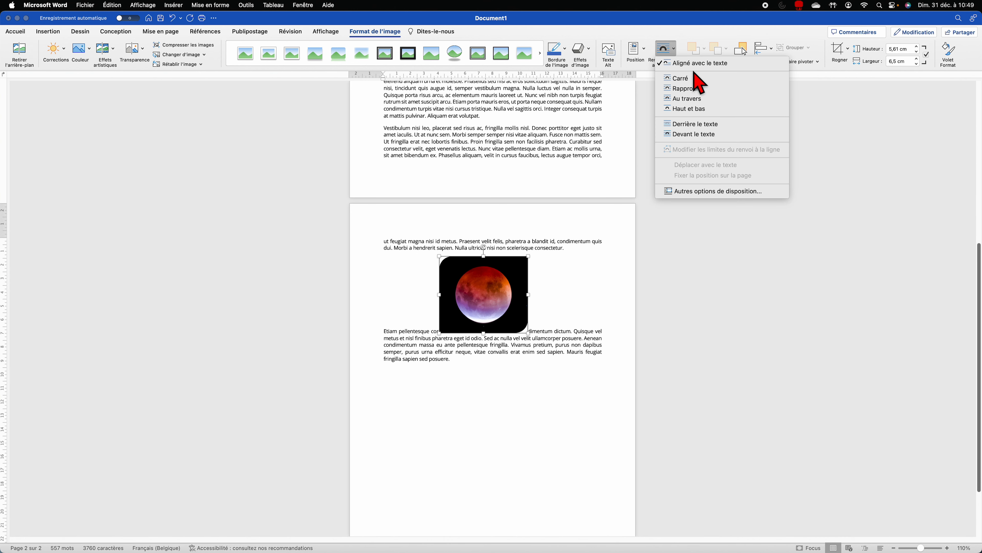
click(686, 81)
drag(509, 283, 461, 165)
scroll(499, 249, up, 7)
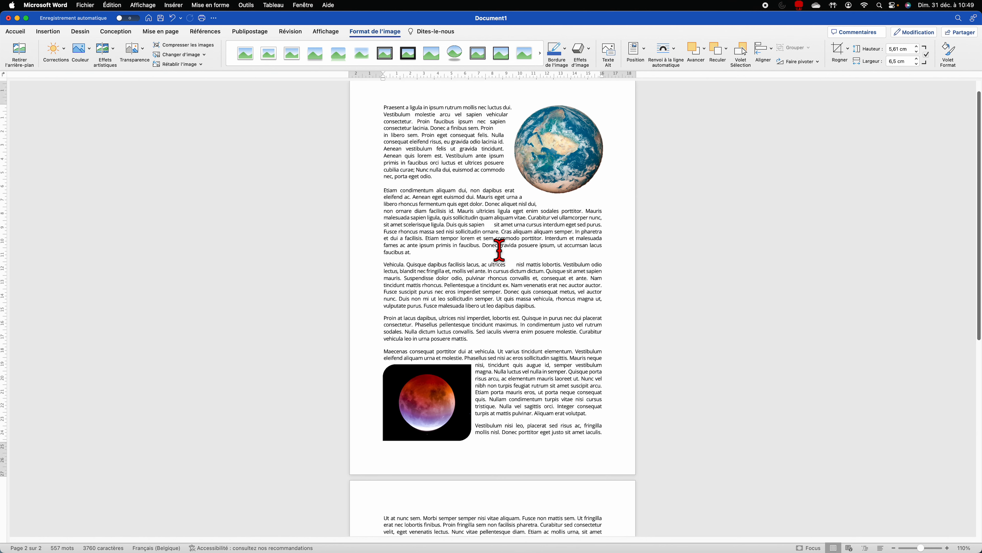
scroll(499, 250, down, 1)
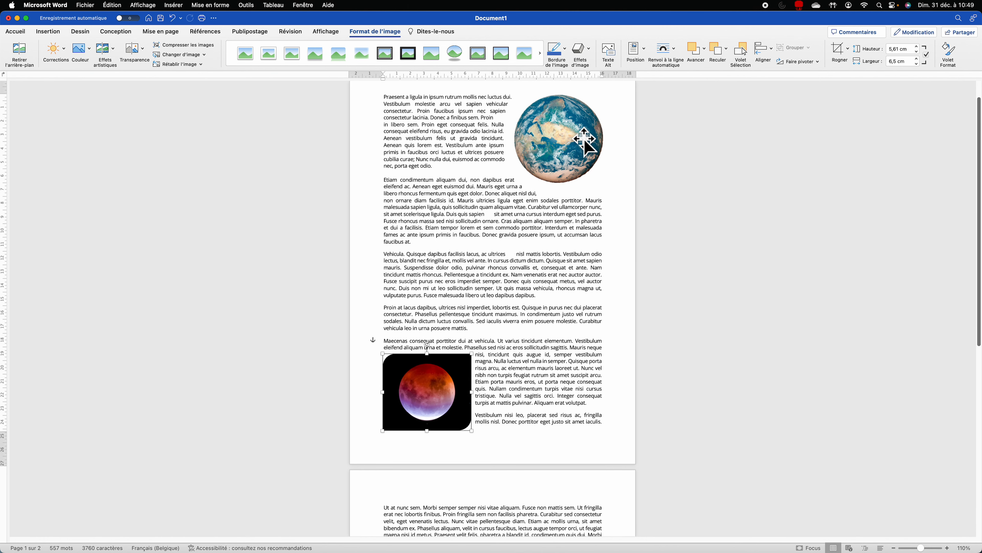
Step: Edit the moon's wrap boundary, pulling its top-right point up toward the globe
click(669, 54)
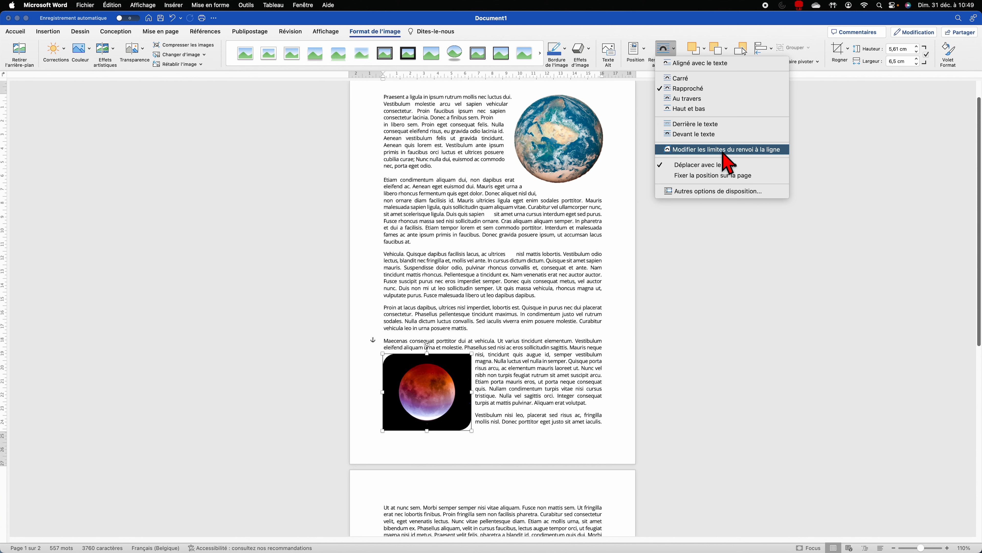
click(765, 152)
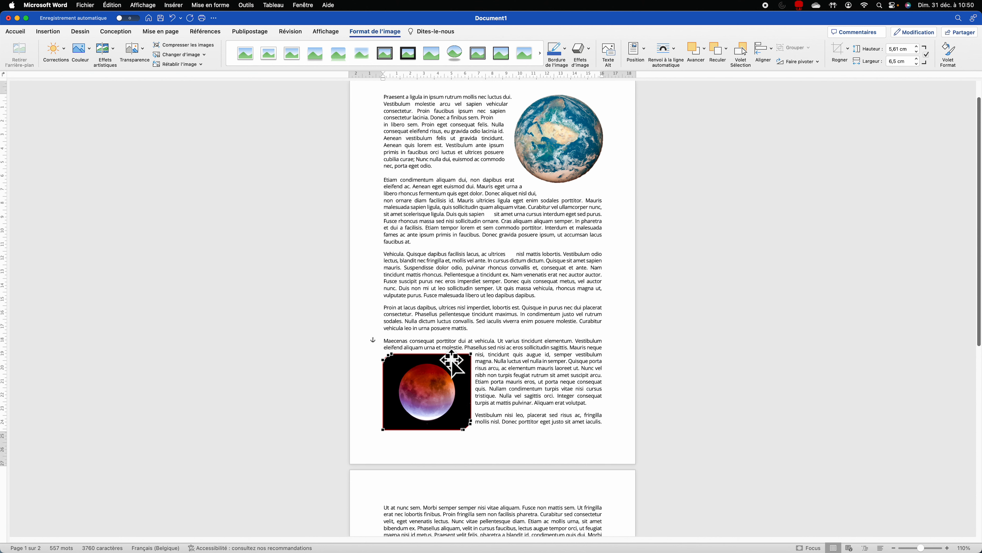
drag(472, 353, 587, 192)
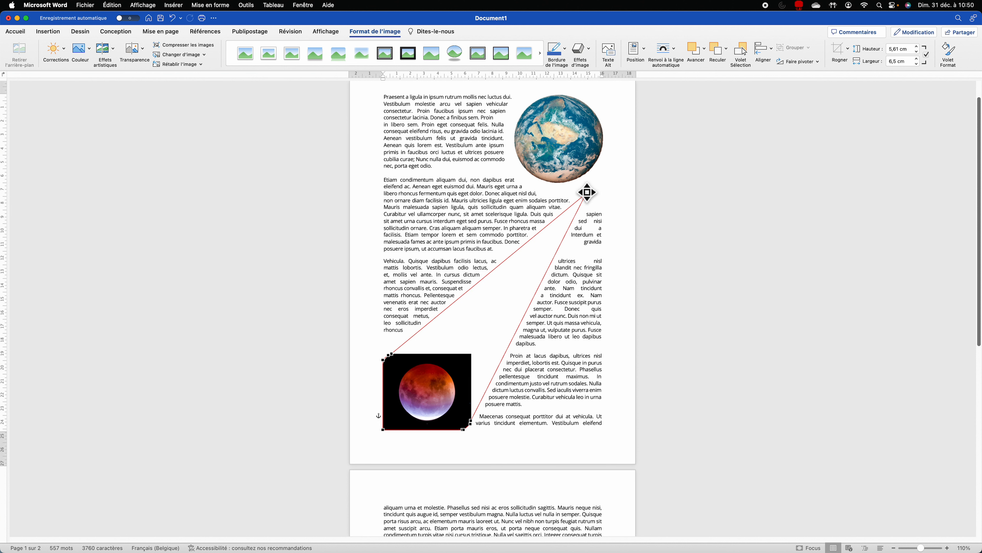
click(560, 281)
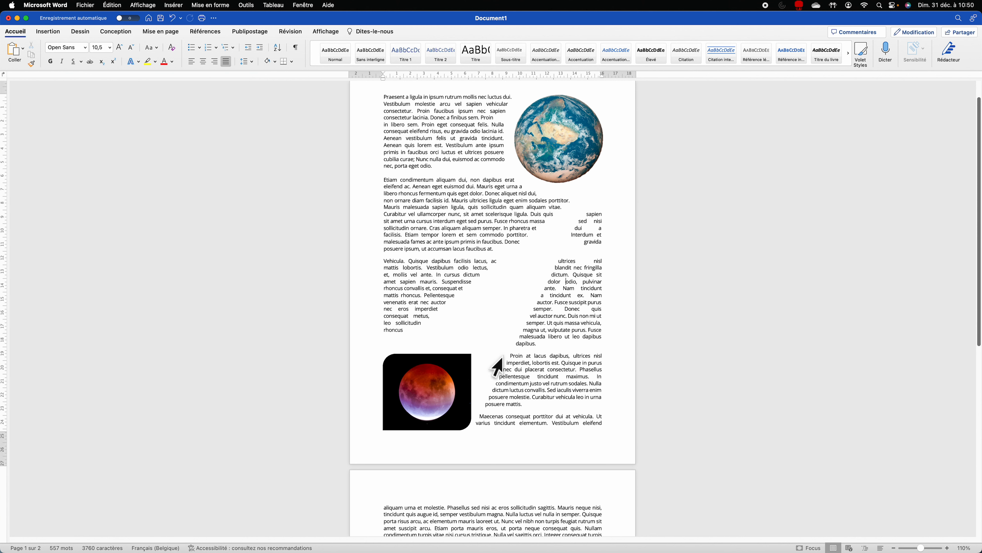
Step: Paste a copy of the rounded moon image into the Vestibulum paragraph on page 2
scroll(502, 357, up, 2)
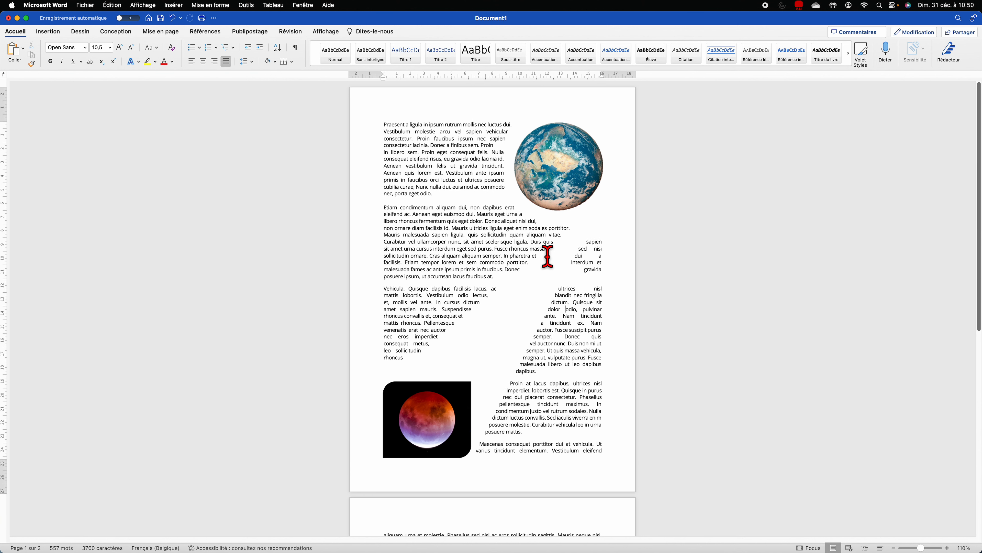
scroll(542, 275, down, 5)
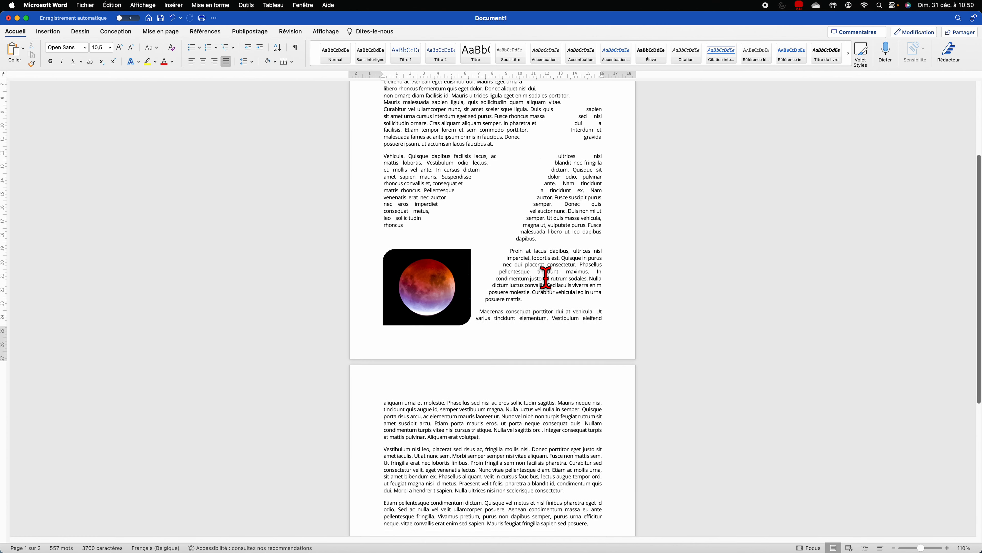
scroll(500, 460, up, 5)
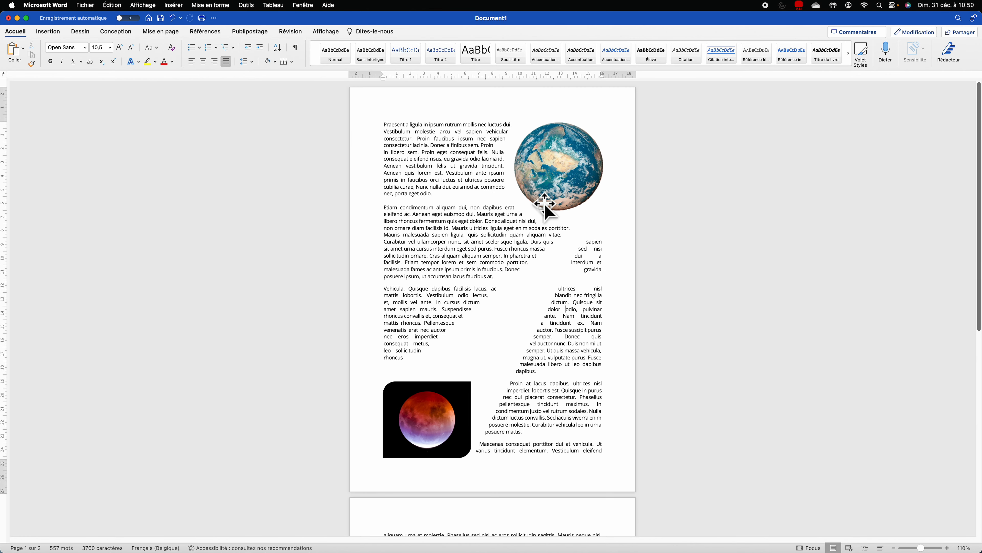
click(549, 190)
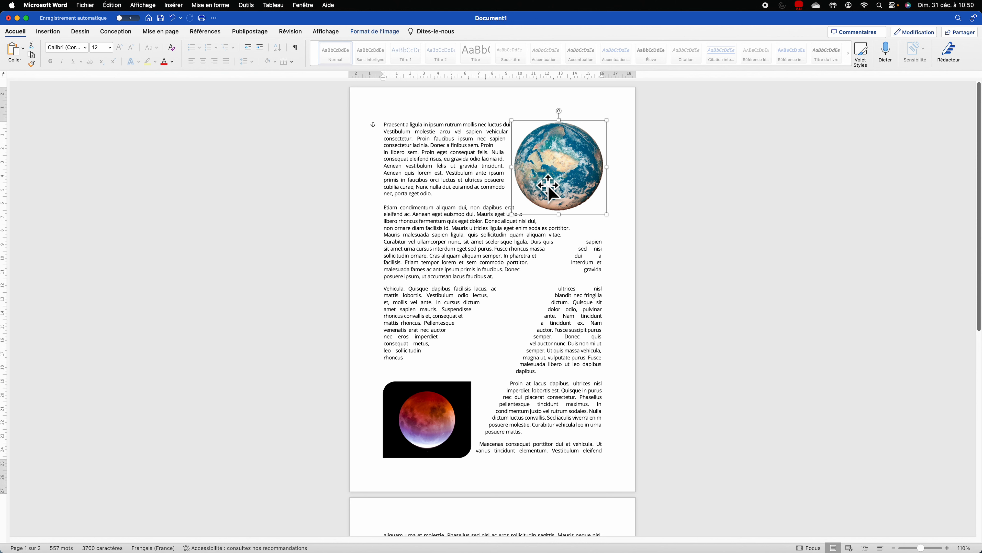
click(439, 411)
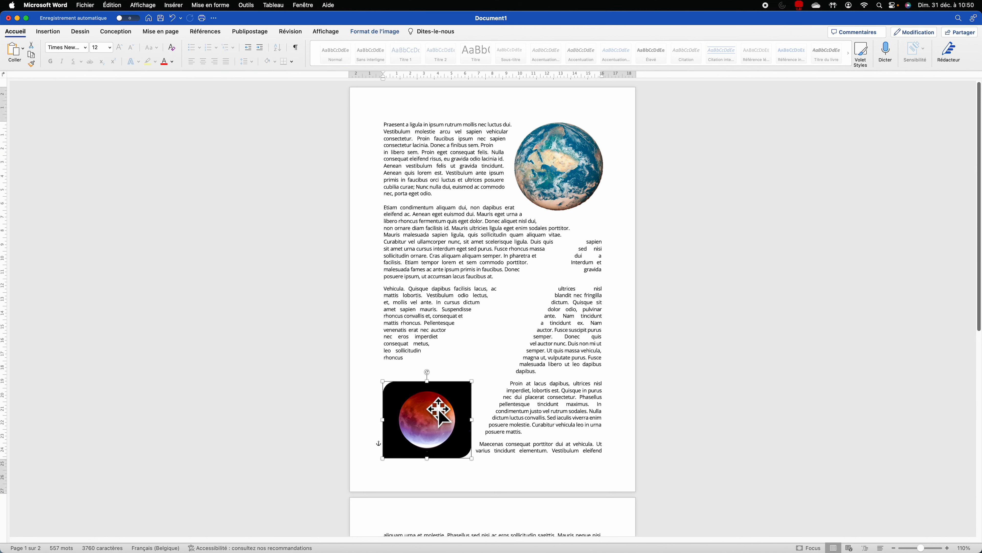
scroll(440, 426, down, 7)
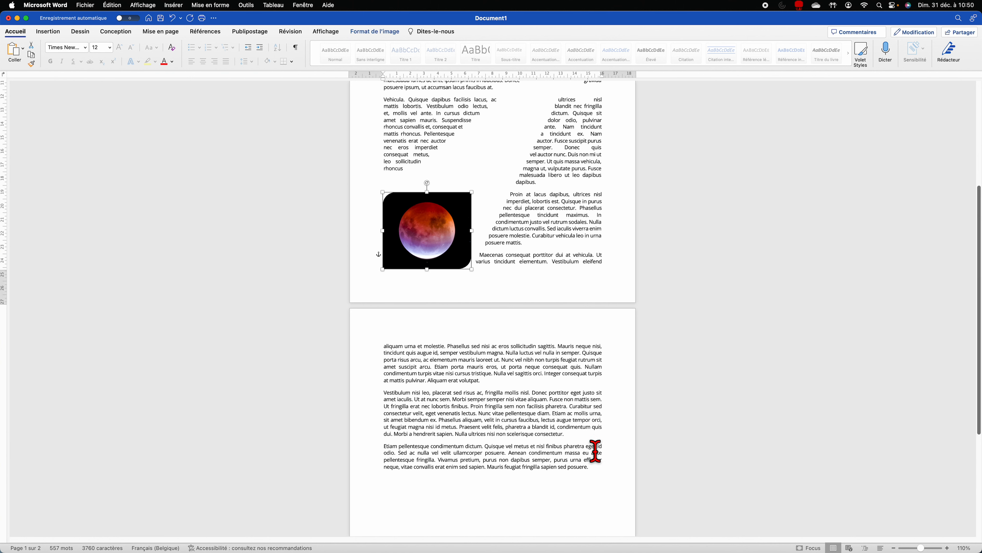
click(588, 439)
key(cmd+v)
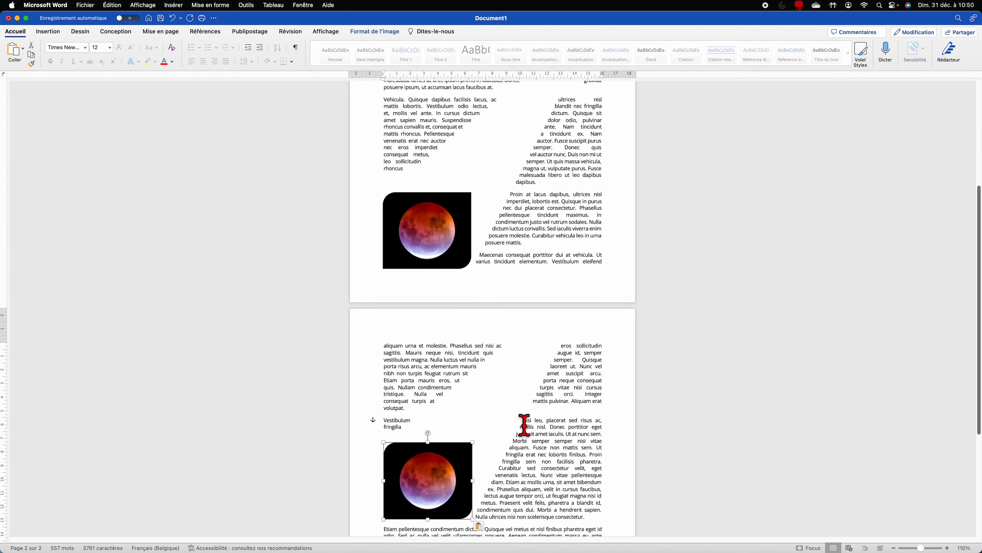
Step: Edit the moon image's wrap points, dragging one lower down the image
click(385, 31)
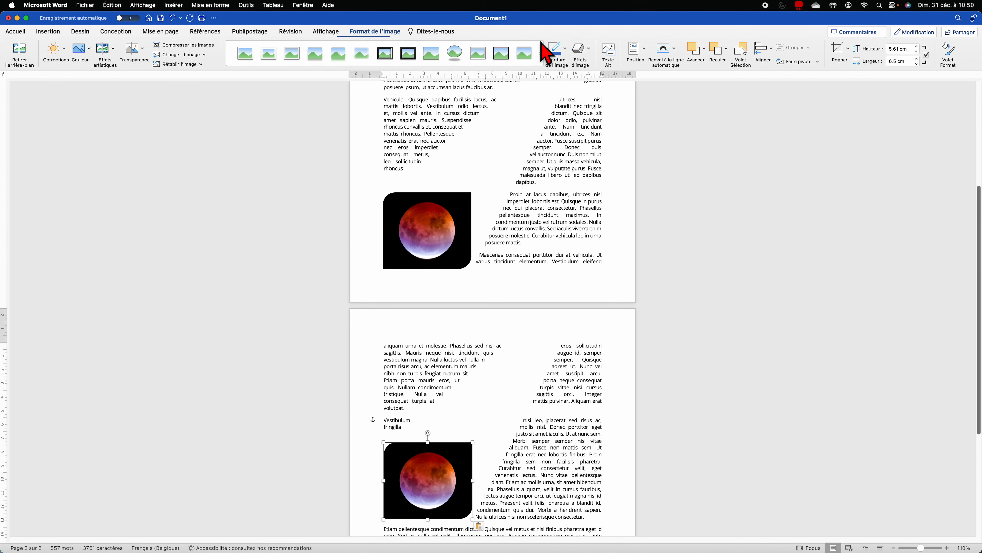
click(665, 50)
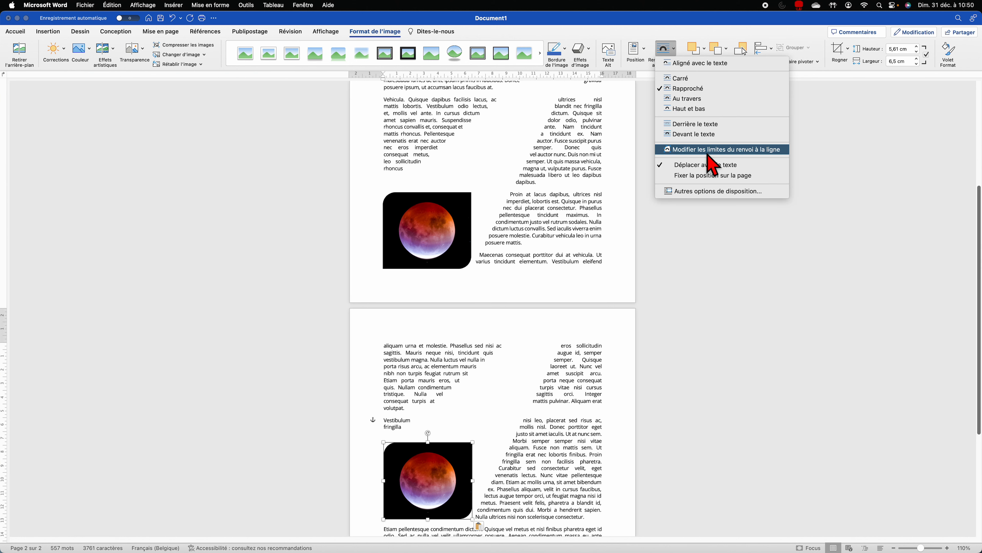
click(709, 149)
scroll(448, 387, down, 5)
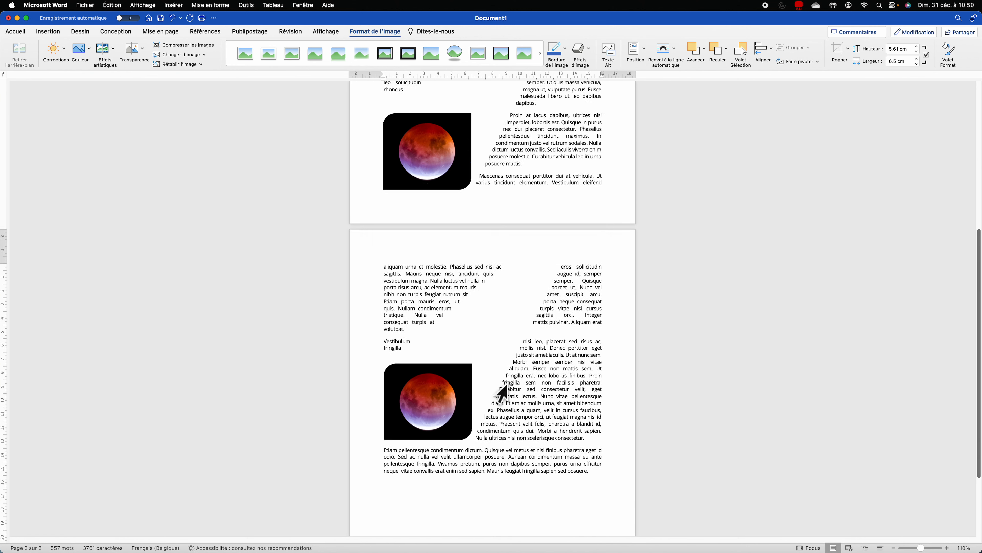
drag(441, 310, 429, 426)
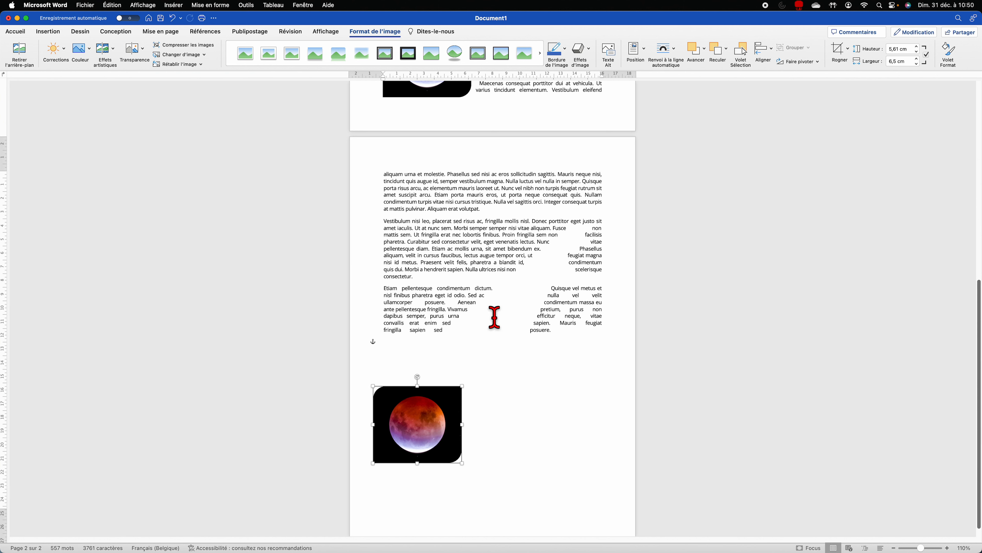
Step: Pull a wrap point onto the image's top-right corner, then paste a duplicate moon image
click(665, 54)
click(681, 150)
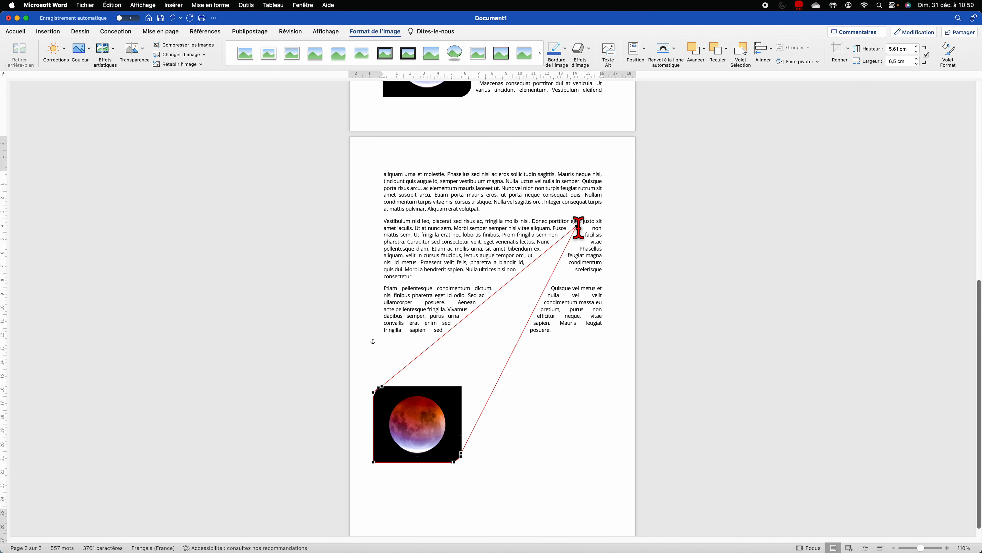
drag(578, 228, 518, 317)
click(453, 351)
key(super+v)
Step: Wrap the copy squarely and line it up beside the first moon image
click(669, 58)
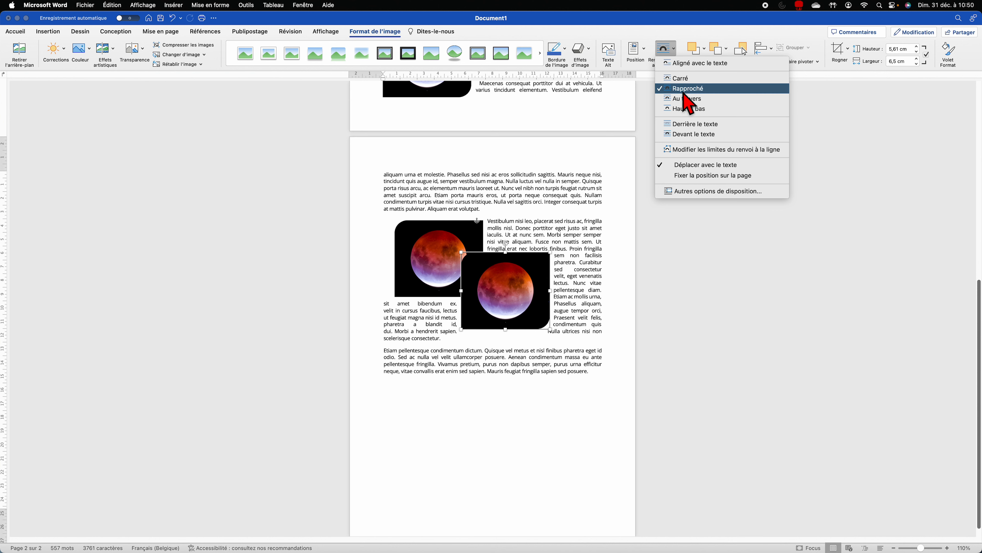
click(691, 109)
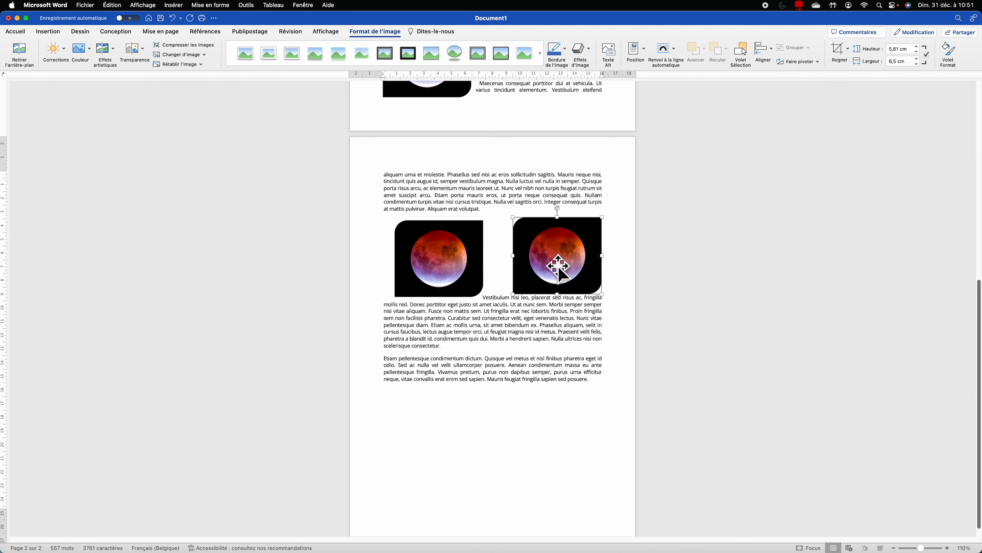
drag(560, 274, 533, 292)
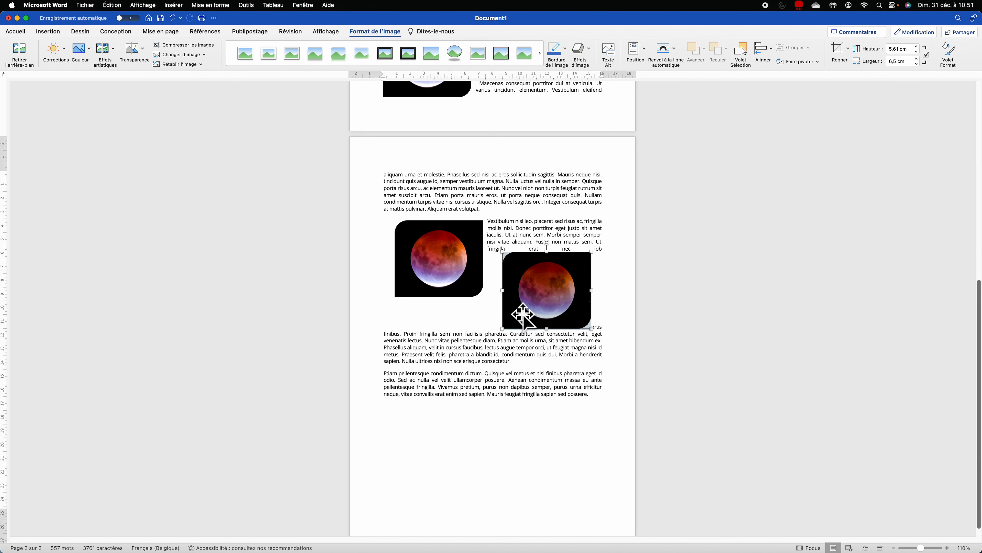
click(668, 58)
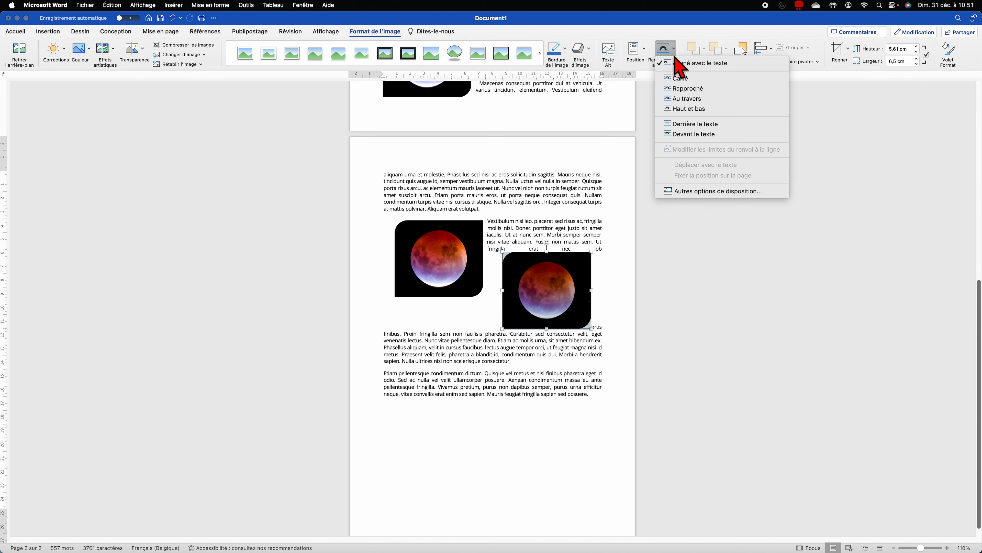
click(690, 80)
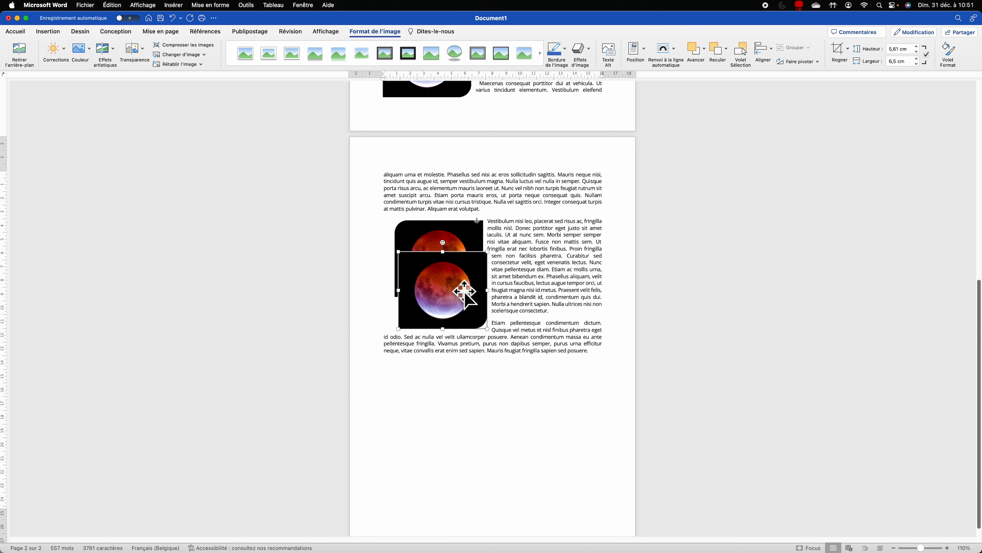
drag(465, 286, 567, 262)
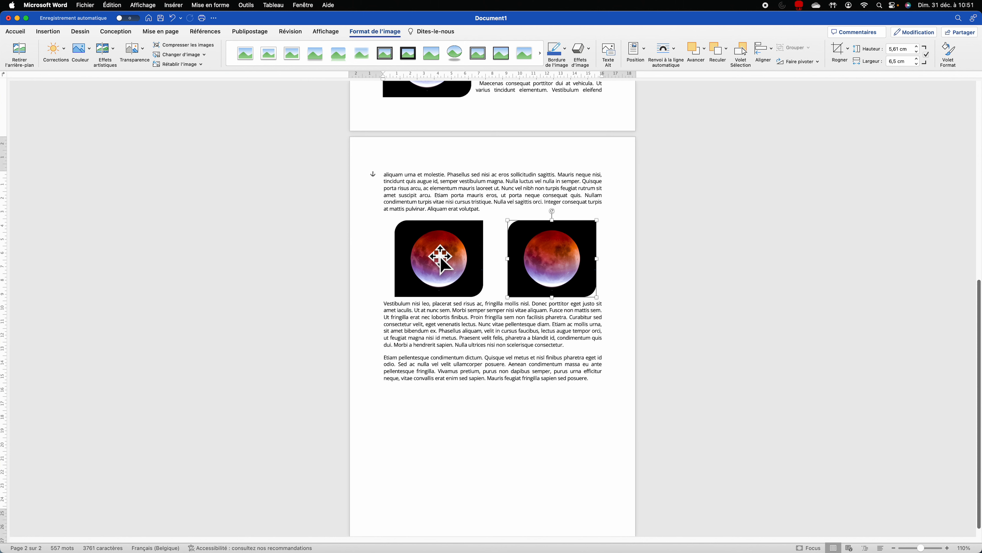
drag(439, 257, 432, 256)
drag(540, 250, 548, 248)
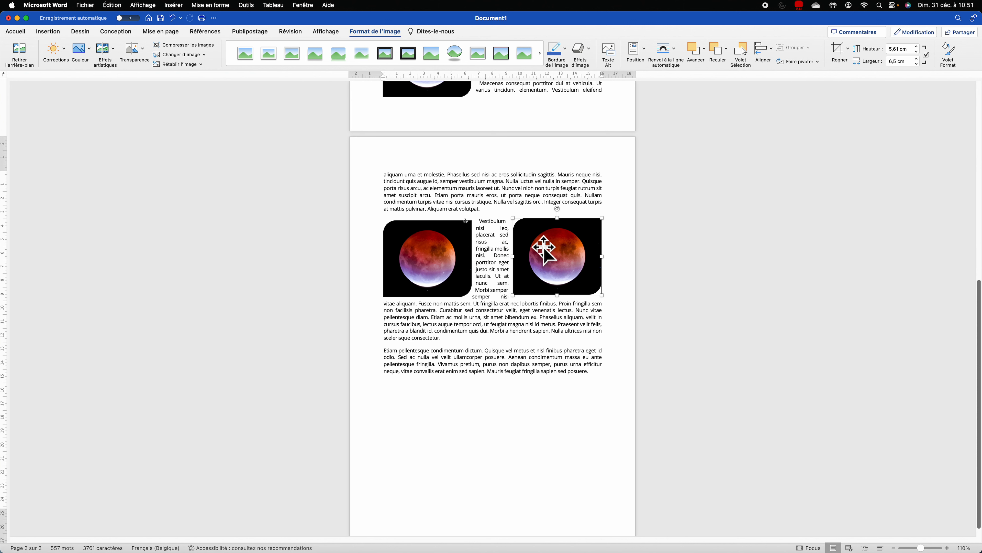
Step: Set both moon images to top-and-bottom wrapping and enlarge the left one to about 8 × 7 cm
click(672, 51)
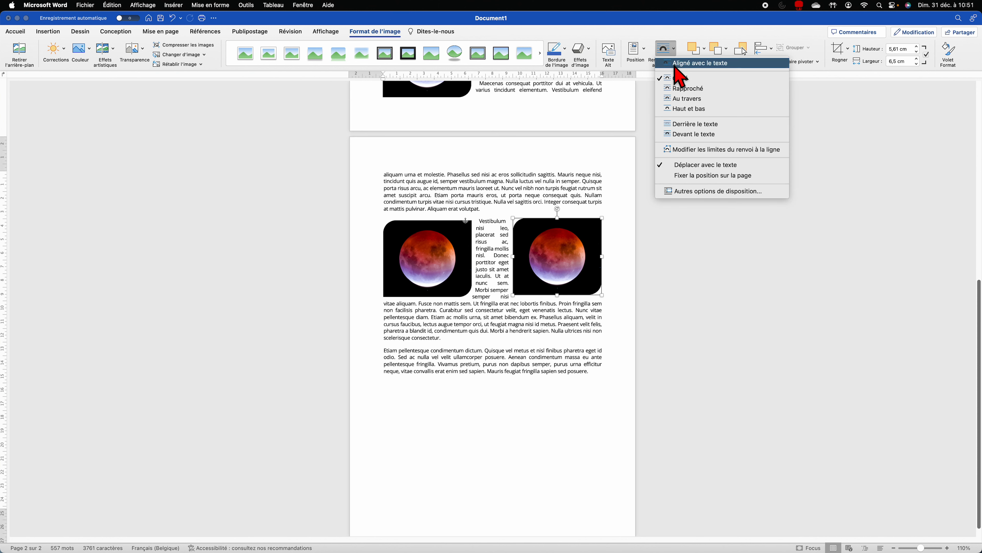
click(706, 109)
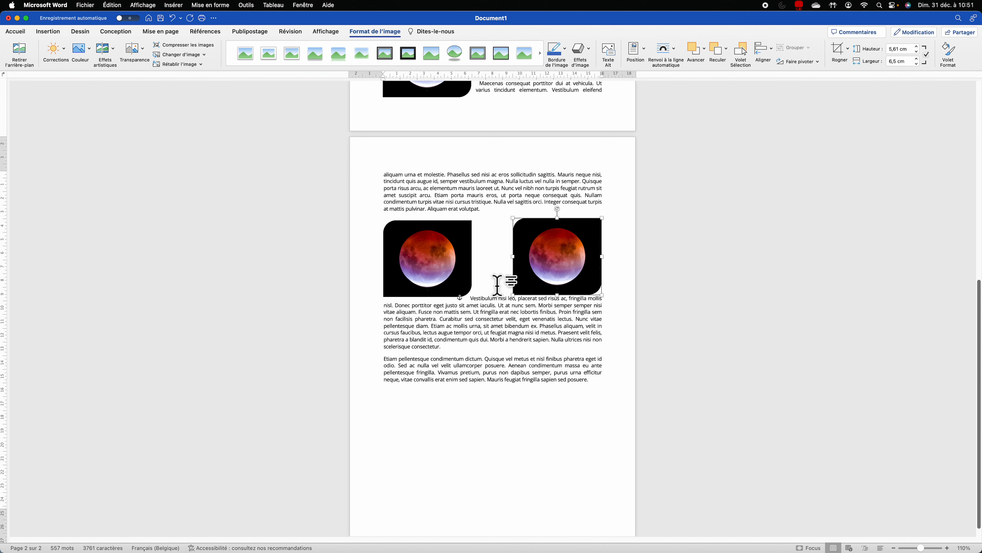
click(455, 288)
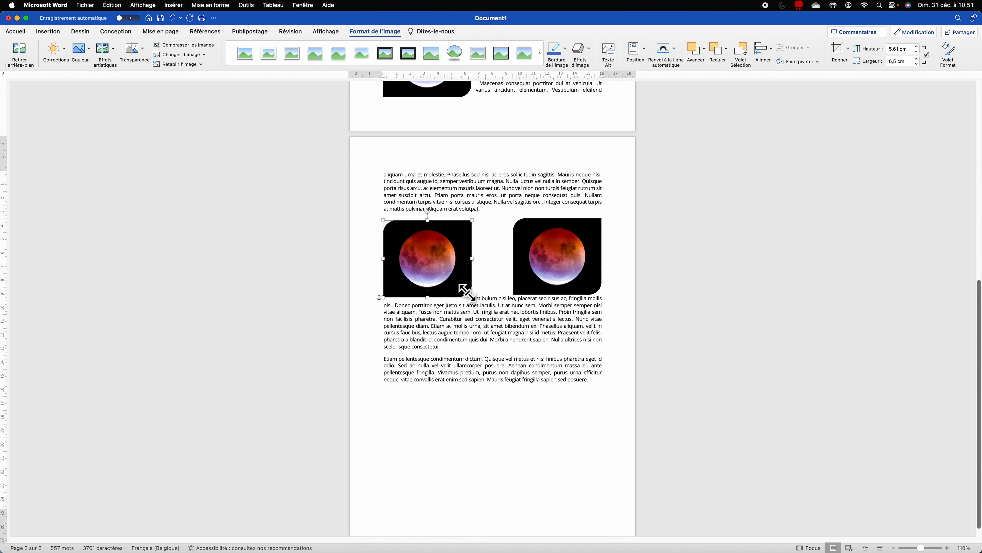
drag(471, 298, 494, 316)
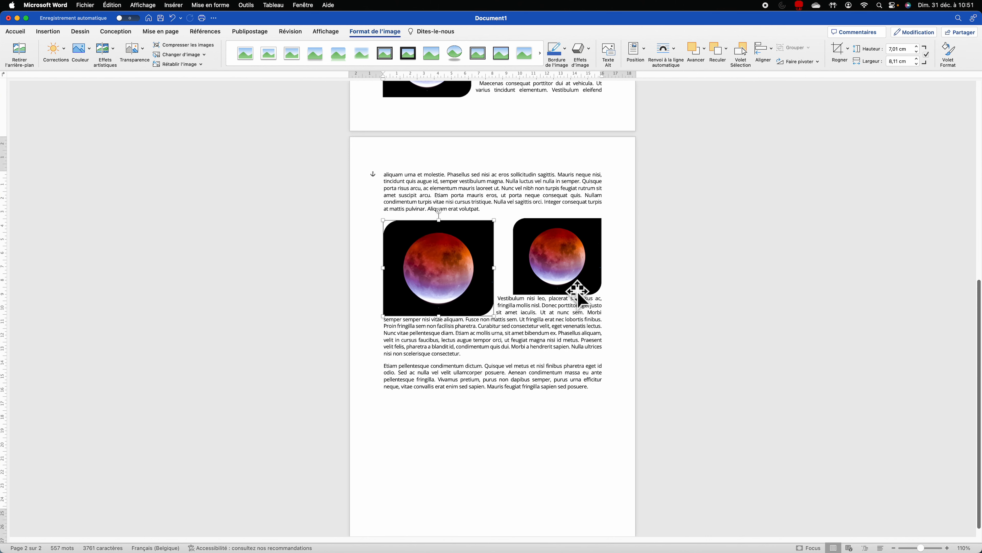
click(547, 262)
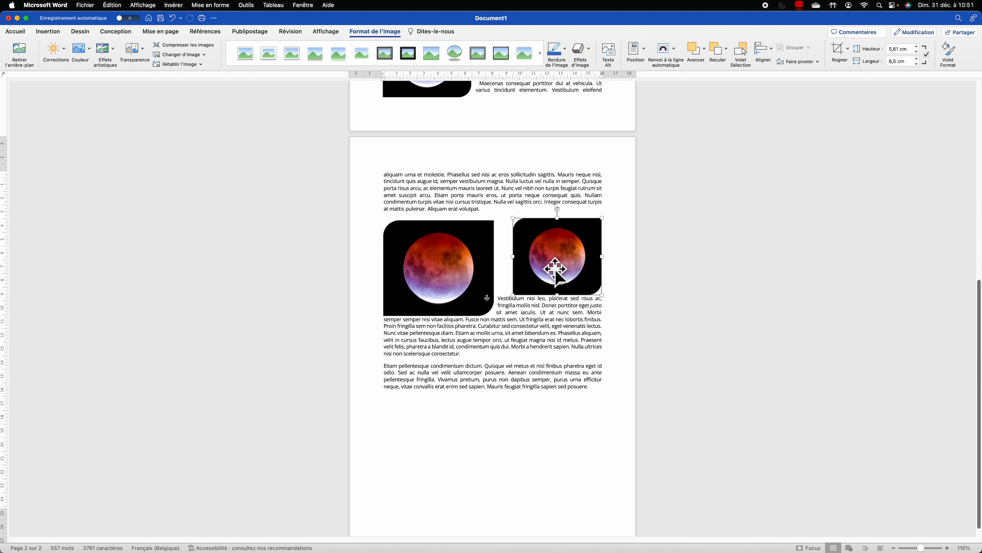
click(441, 286)
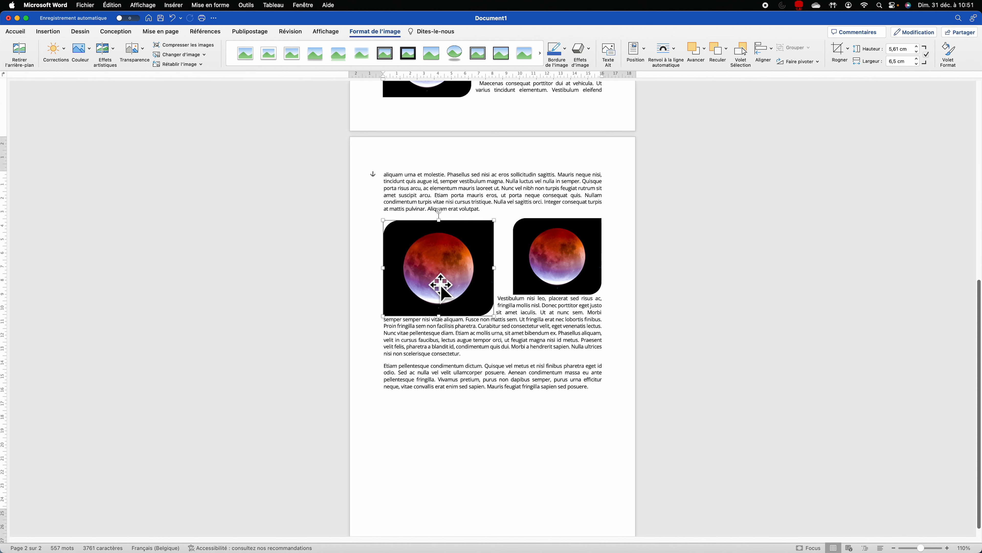
click(664, 49)
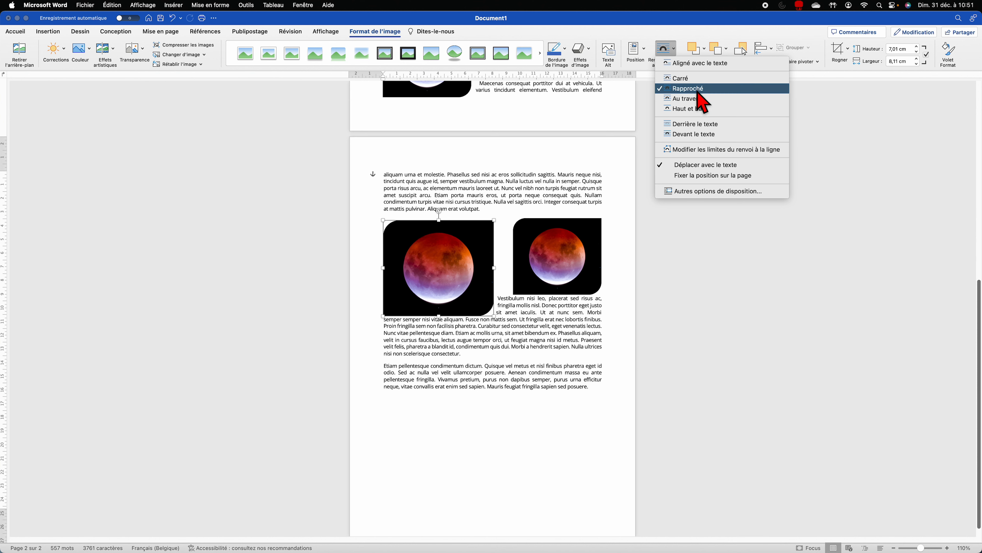
click(692, 112)
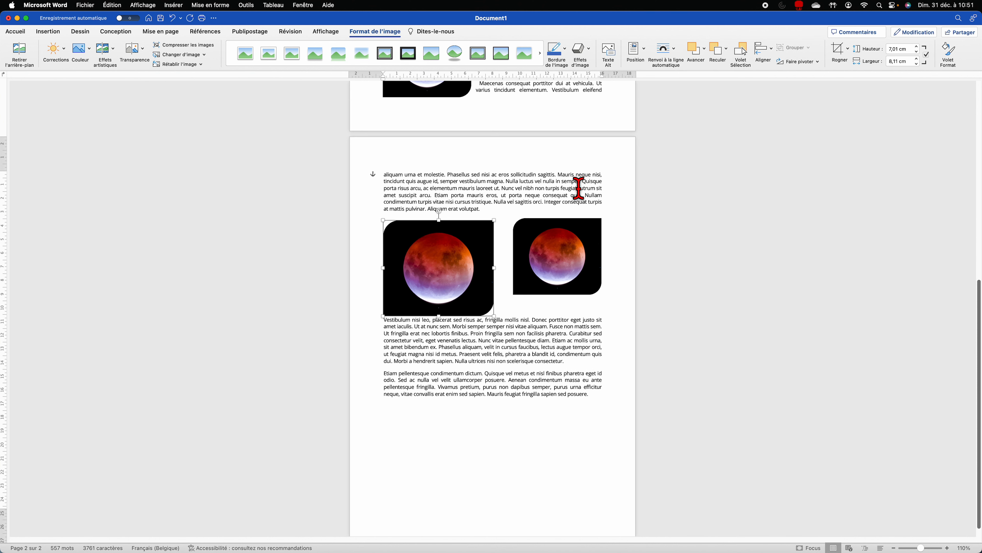
Step: Give both moon images a height of 7 cm and push the right one against the left
click(537, 292)
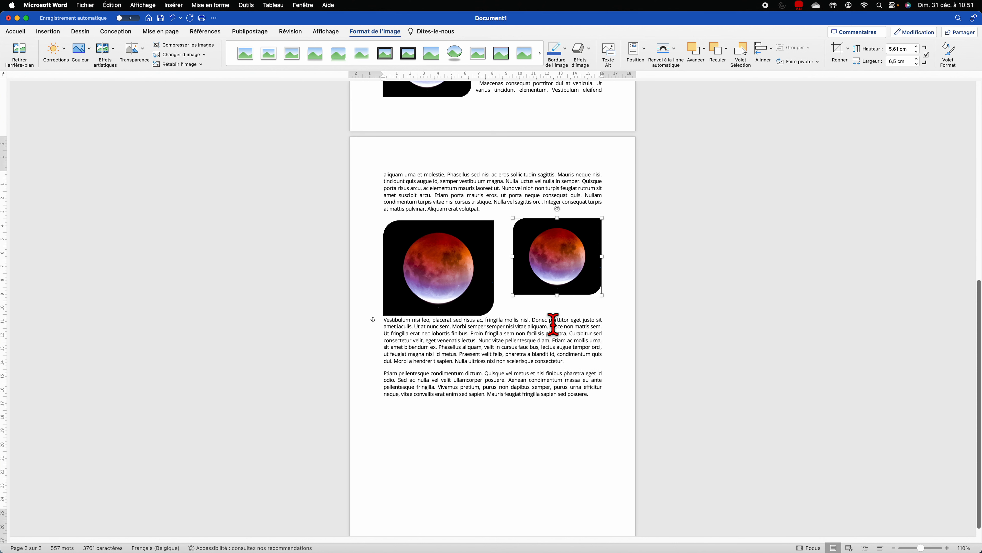
click(464, 273)
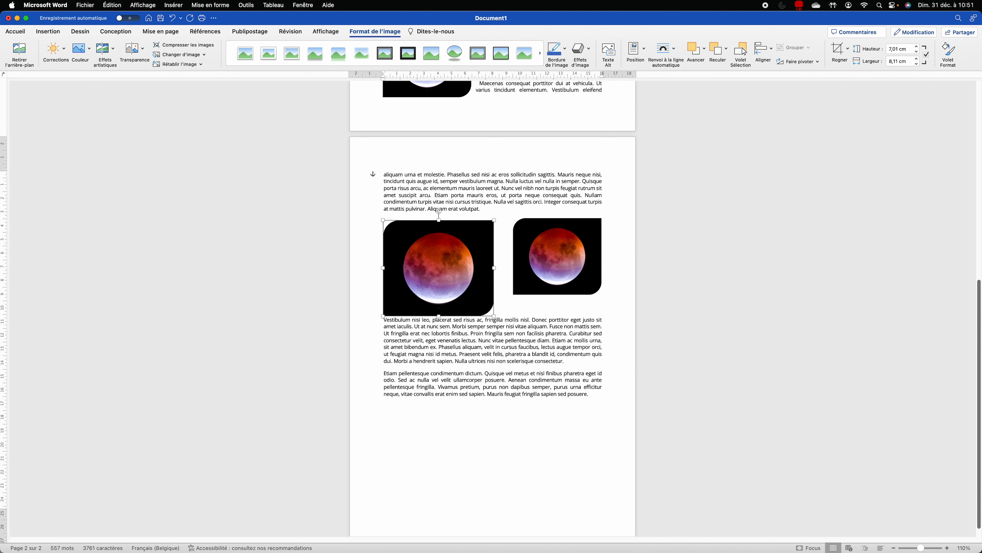
click(538, 252)
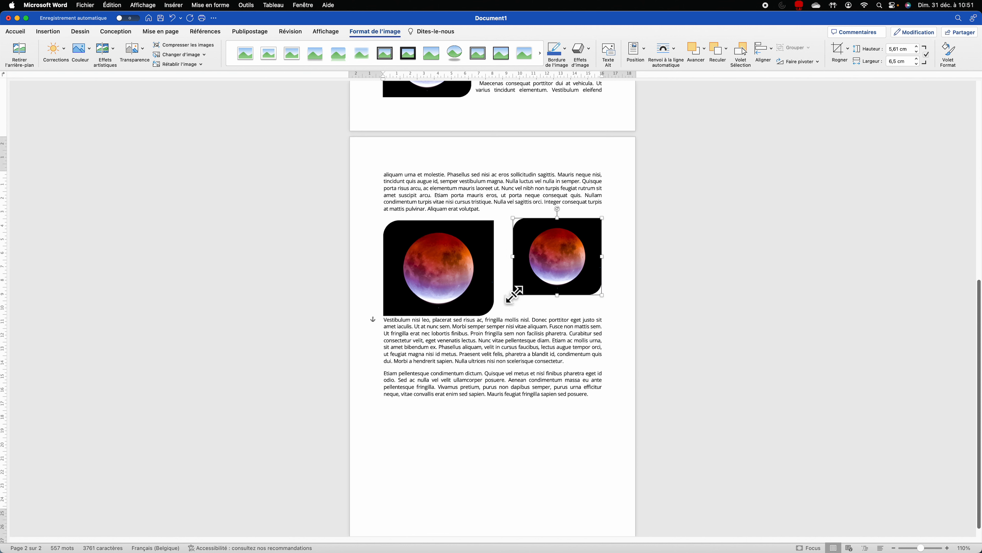
click(476, 285)
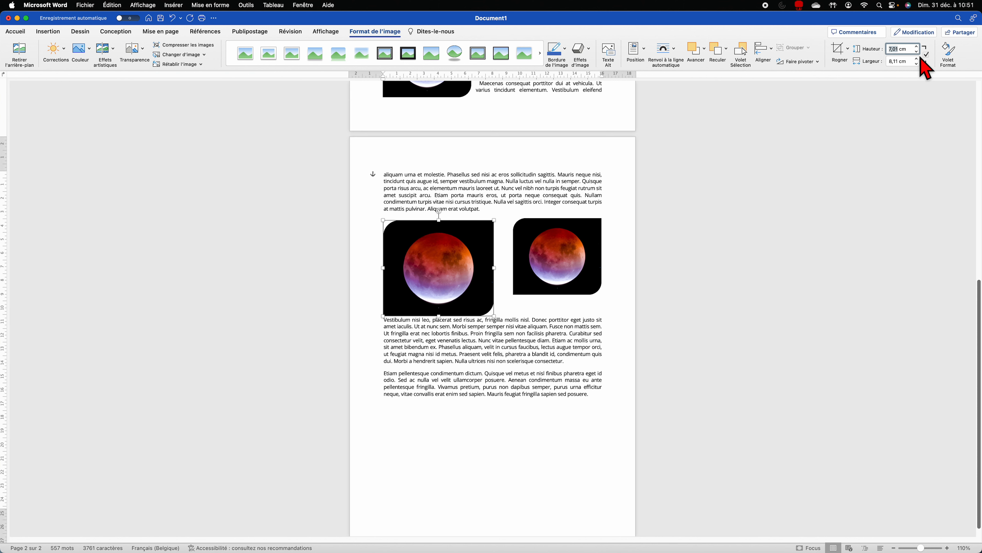
key(Return)
click(580, 243)
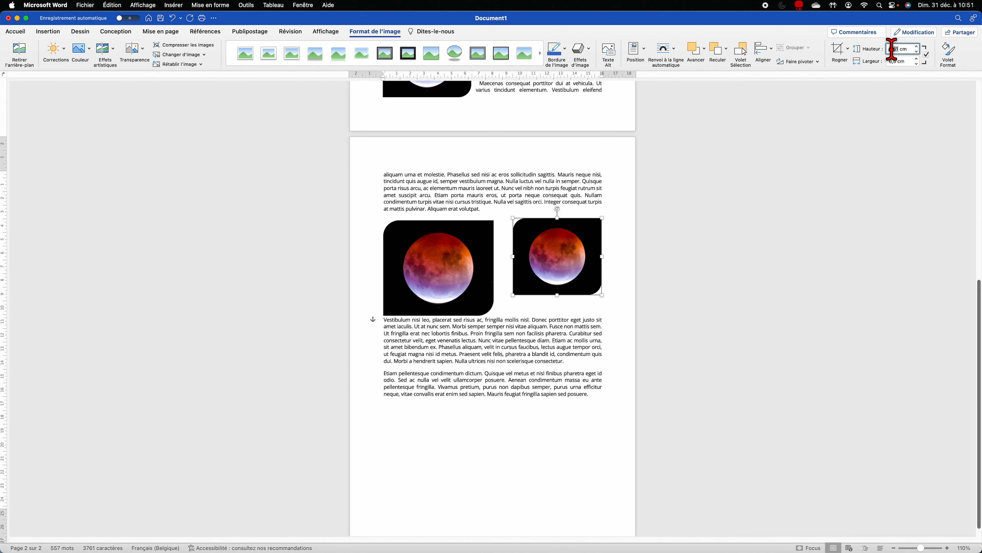
text(7)
key(Return)
drag(571, 275, 546, 274)
Step: Group the two moon images into a single object
shift+click(450, 280)
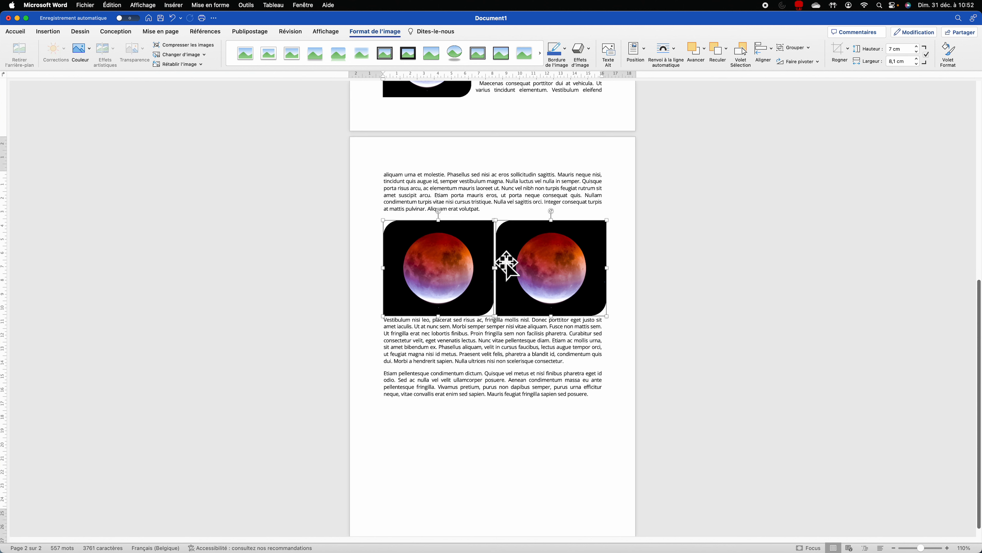
right_click(518, 247)
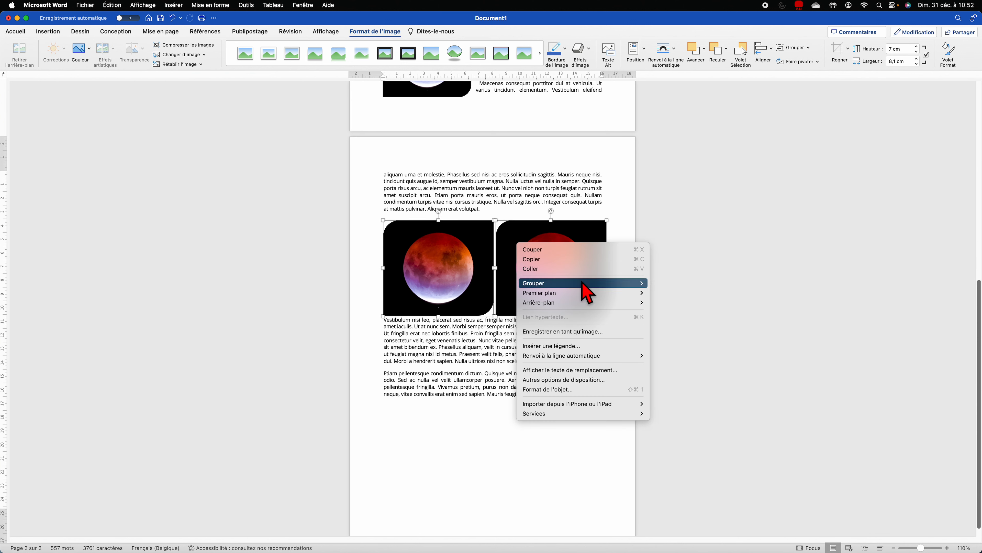
mouse_move(592, 284)
click(664, 283)
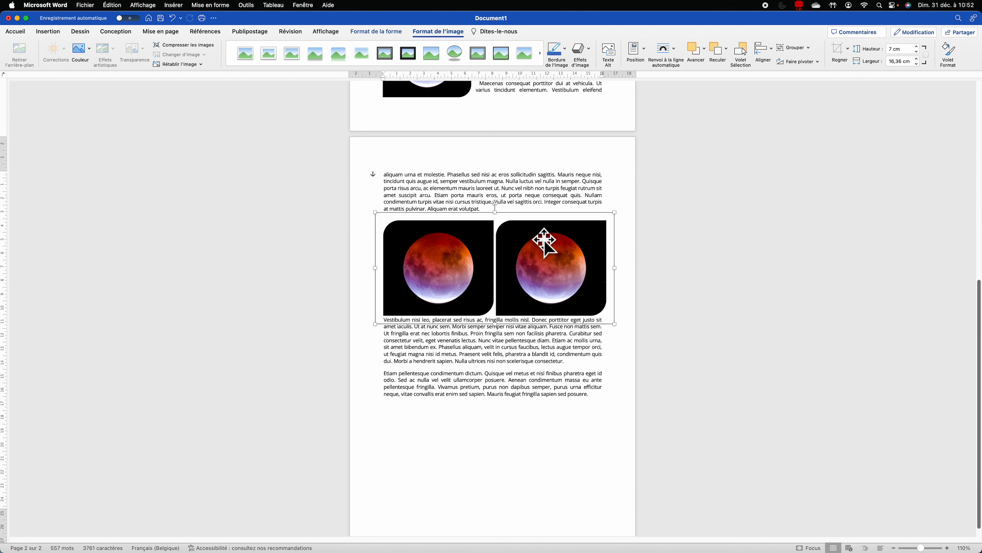
click(467, 361)
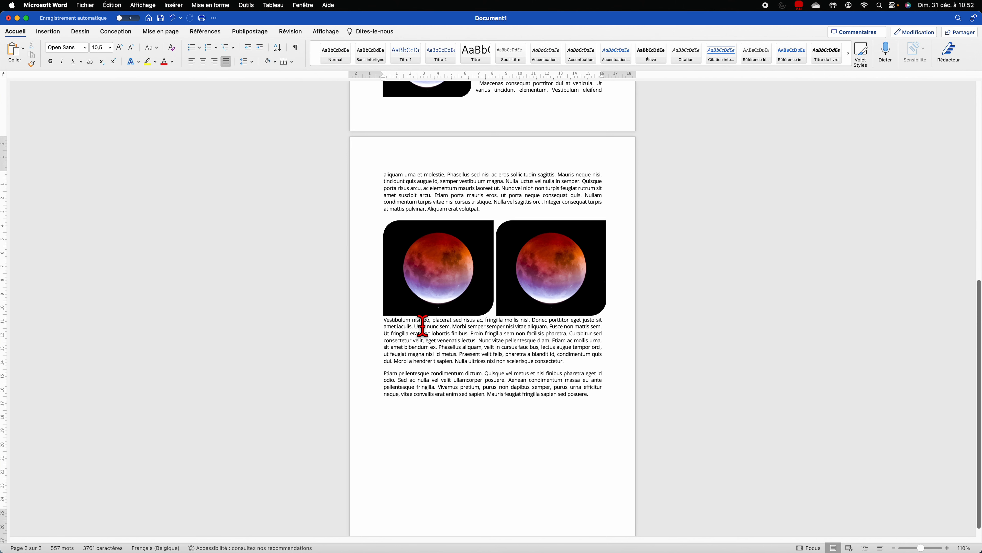
Step: Give the group top-and-bottom wrapping with 1 cm spacing above and below, then nudge it lower
click(536, 284)
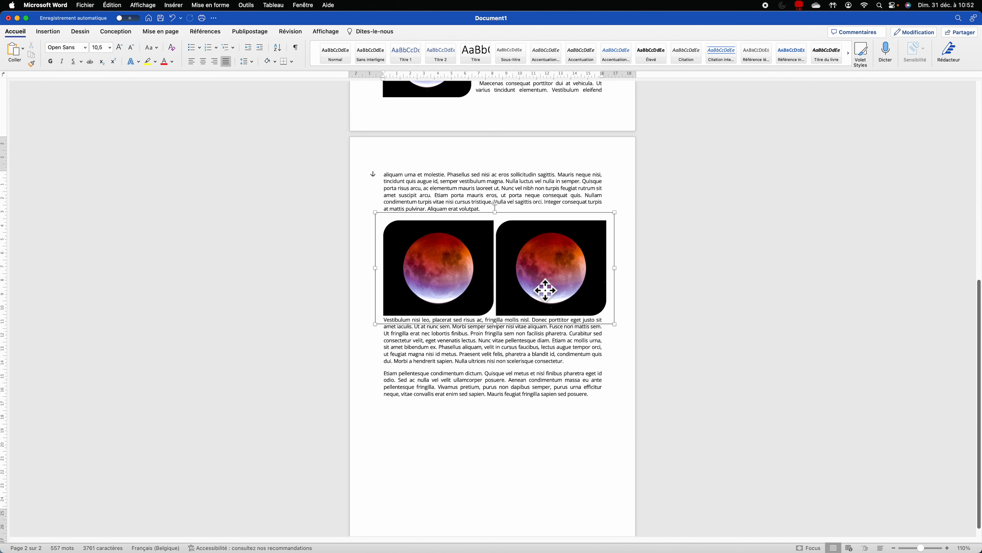
click(664, 52)
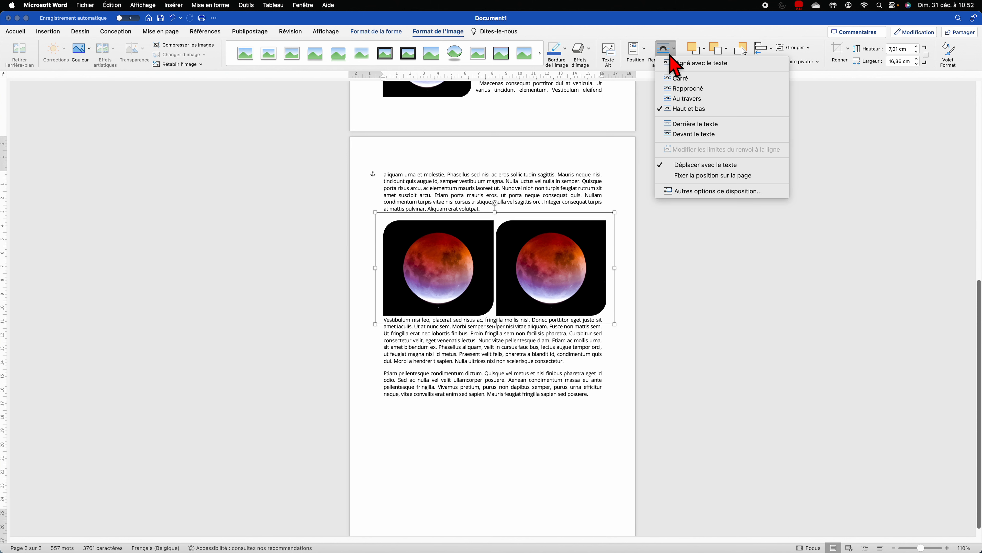
click(705, 191)
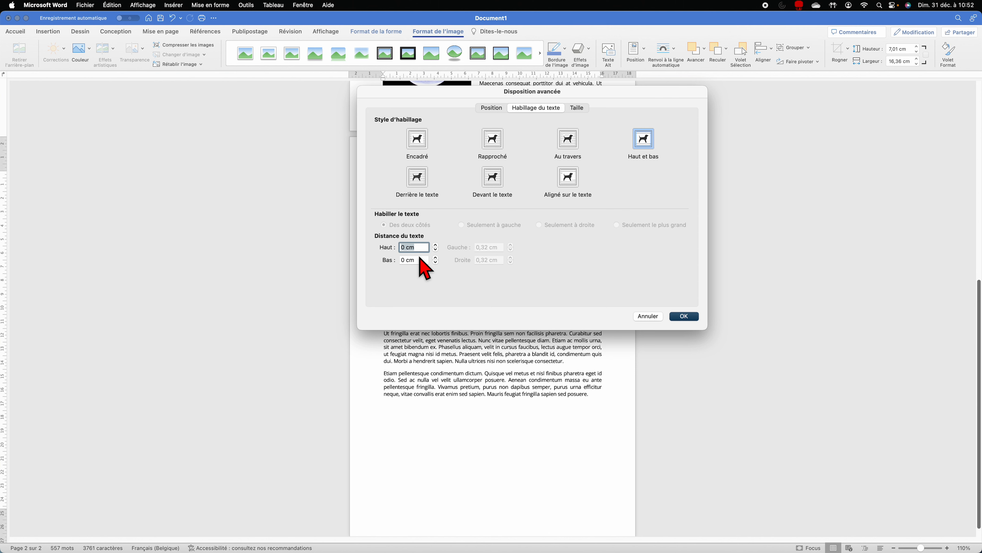
key(Tab)
text(1)
key(Return)
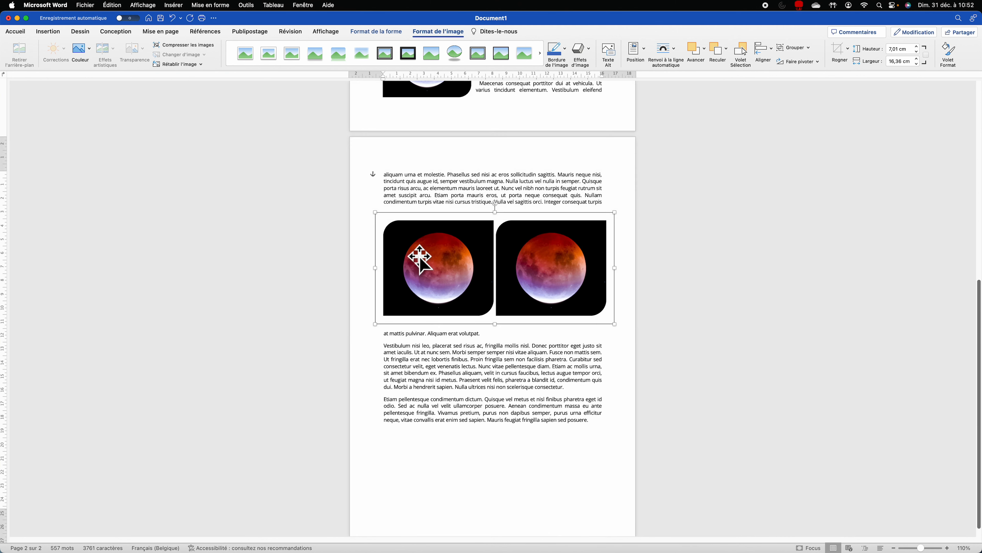
drag(504, 257, 515, 282)
Step: Caption the grouped moons 'Figure 1 : Deux lunes', keeping the Figure label after trying a new Recette label
click(526, 213)
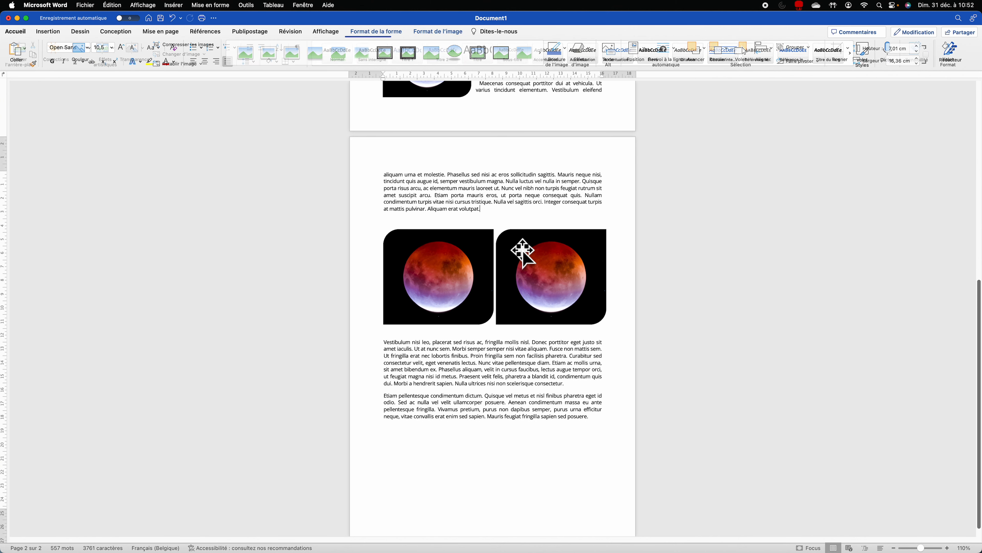
click(529, 264)
right_click(529, 266)
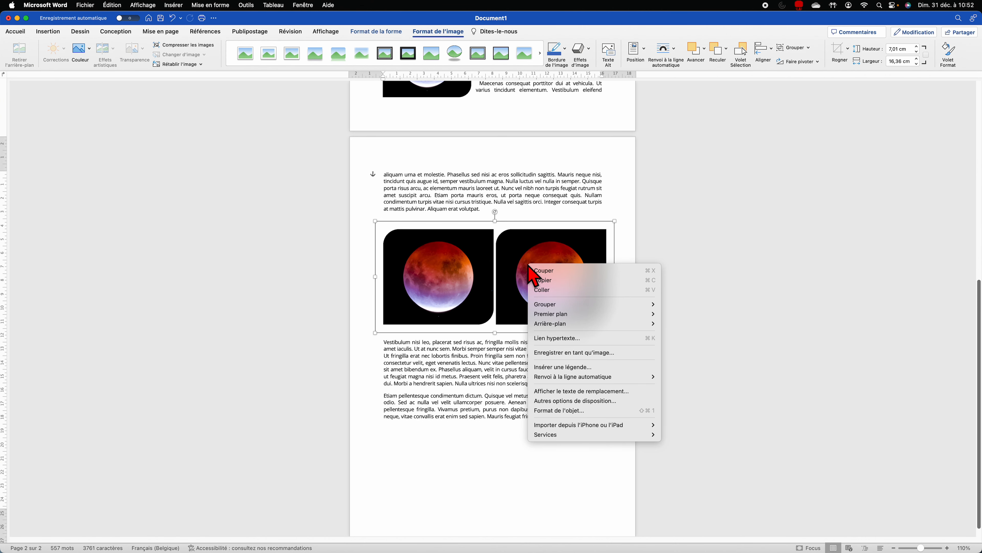
click(585, 369)
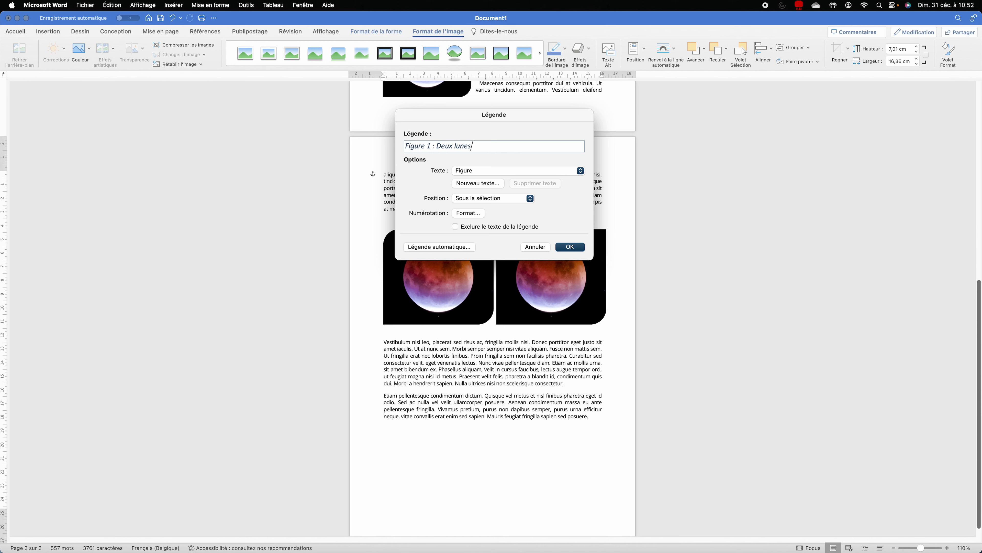
click(504, 170)
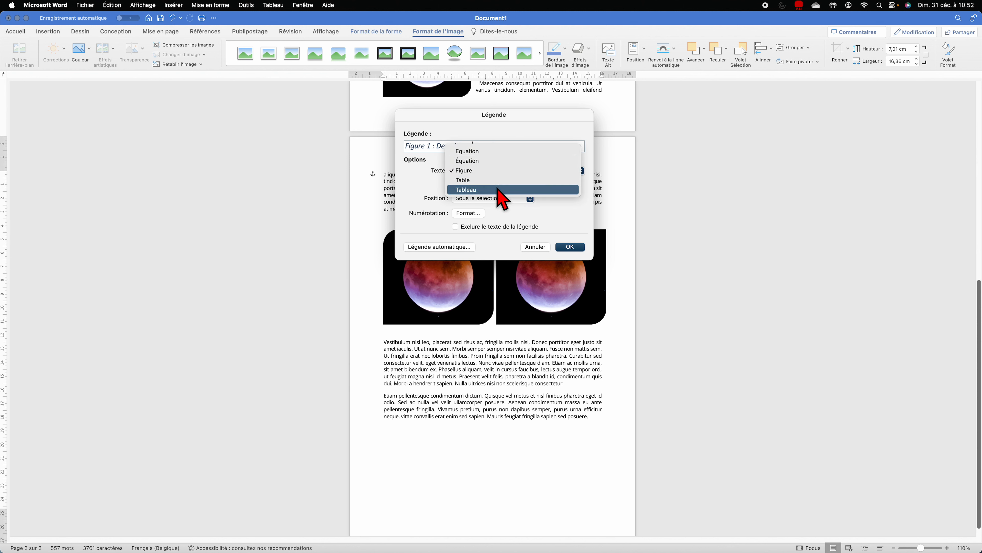
click(489, 172)
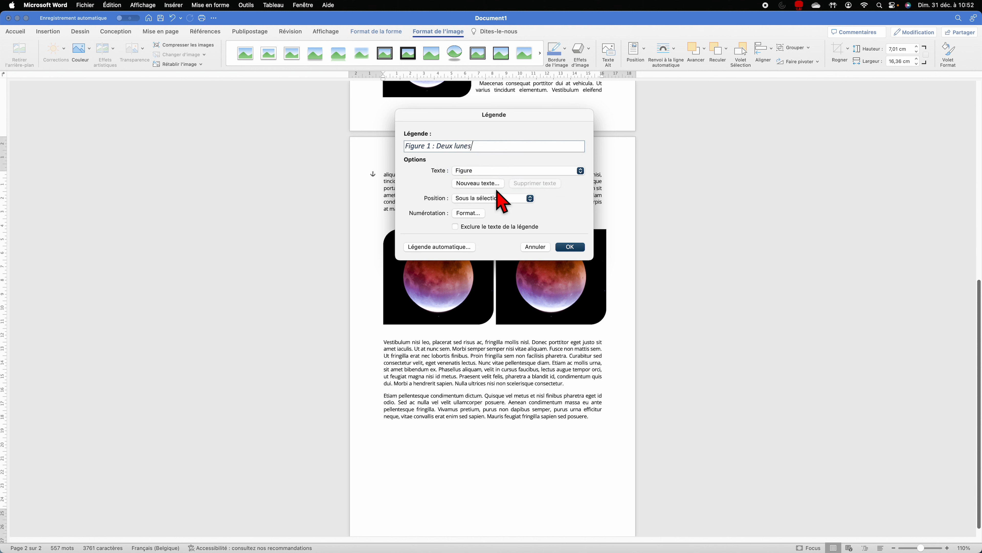
click(490, 184)
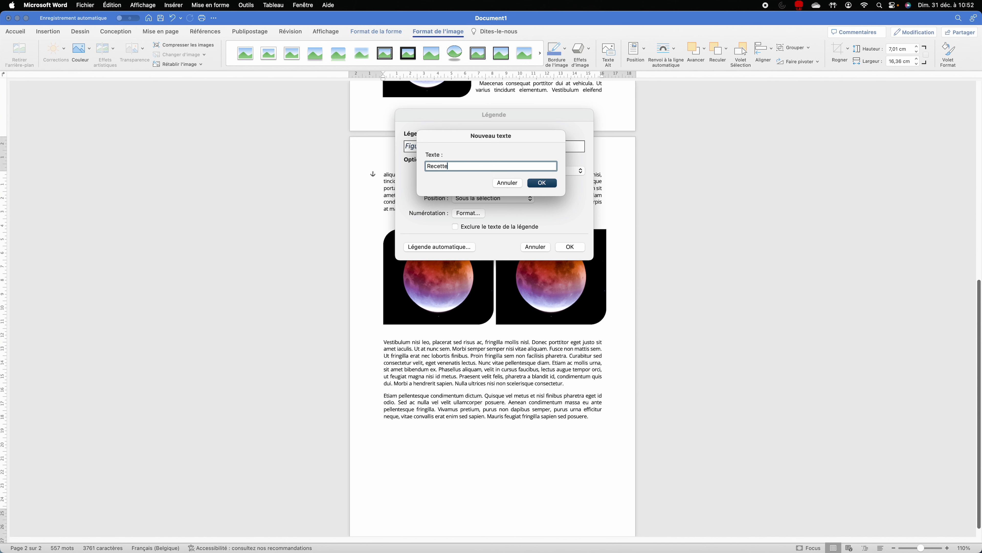
click(541, 183)
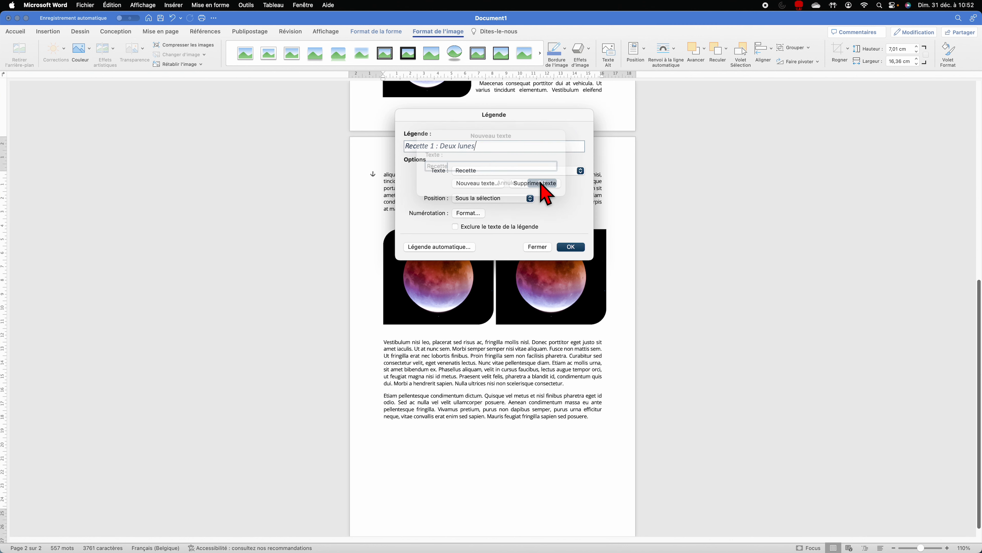
click(492, 172)
click(494, 161)
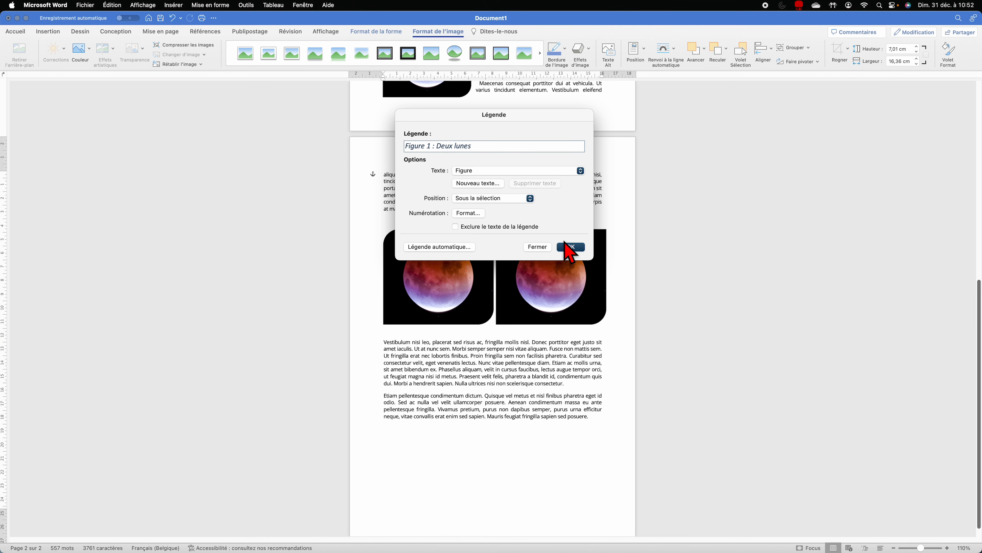
click(570, 247)
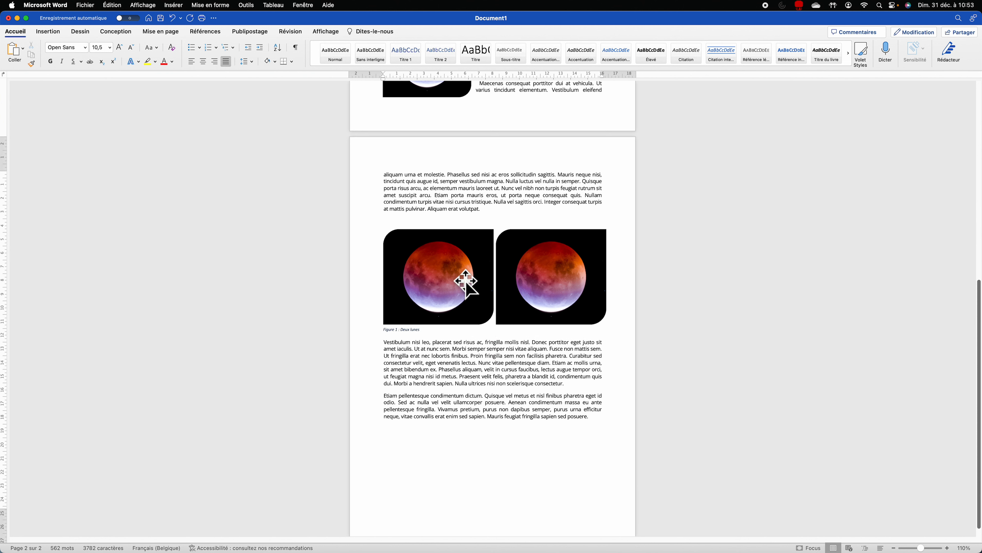
Step: Try moving the moon images above the aliquam urna paragraph, then undo the move
click(417, 336)
click(423, 349)
drag(459, 277, 460, 229)
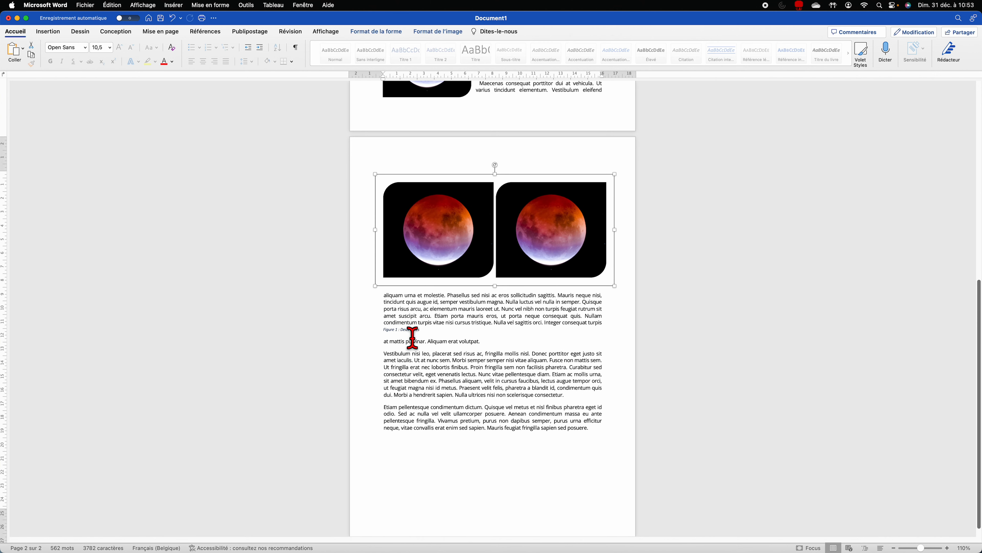
key(super+z)
click(401, 327)
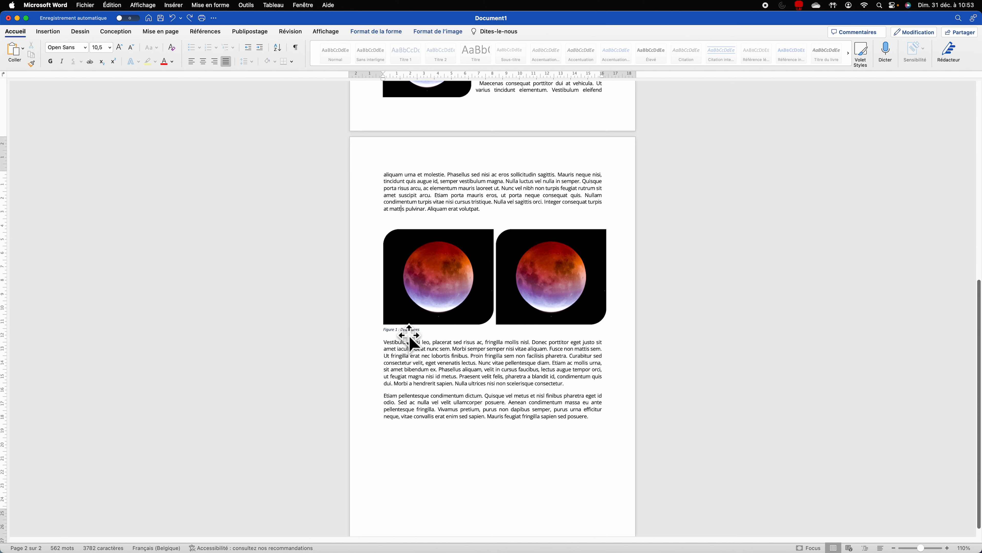
Step: Group the caption with the moon images into one figure and add a page break for page 3
click(410, 337)
shift+click(419, 319)
right_click(419, 326)
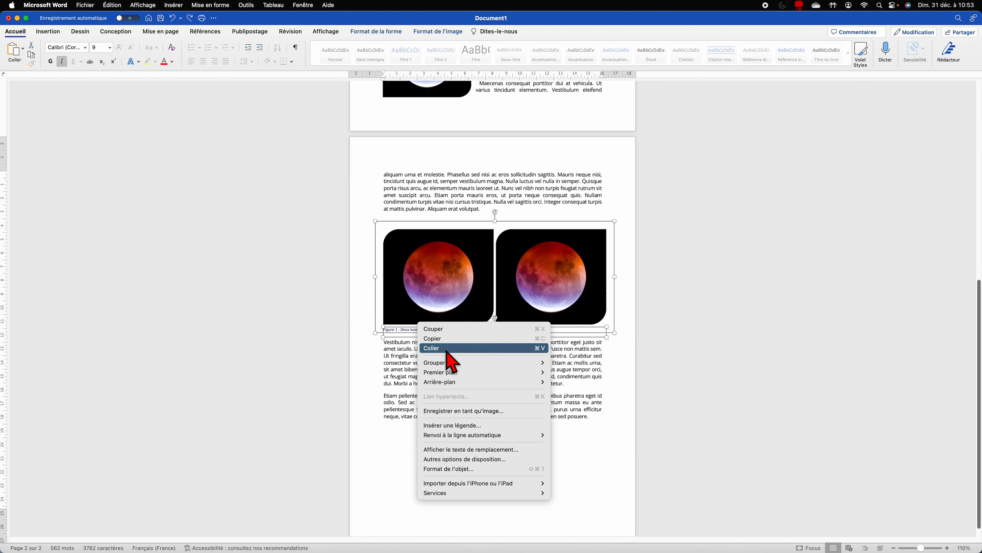
mouse_move(534, 362)
click(563, 378)
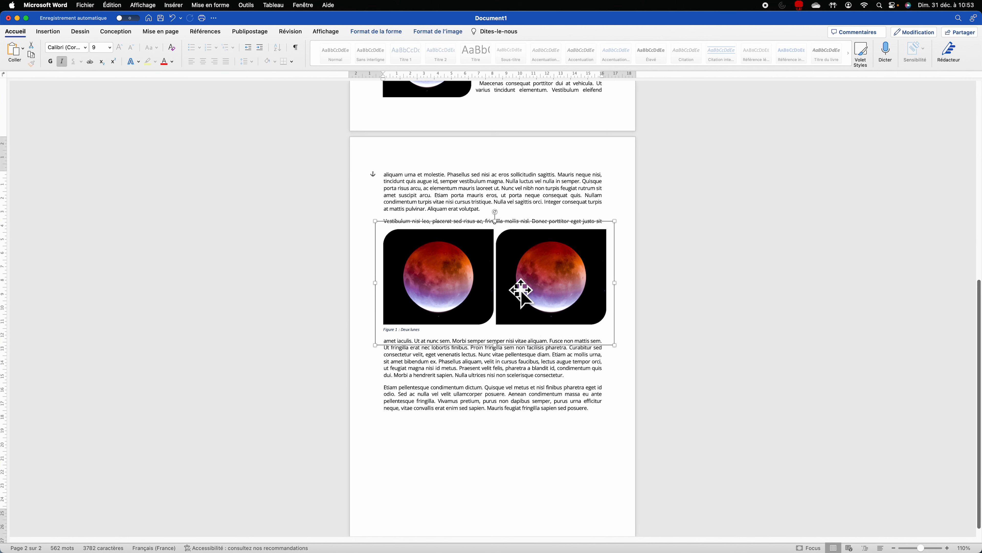
mouse_move(520, 289)
mouse_down()
mouse_move(520, 257)
mouse_move(517, 294)
mouse_move(520, 282)
mouse_up()
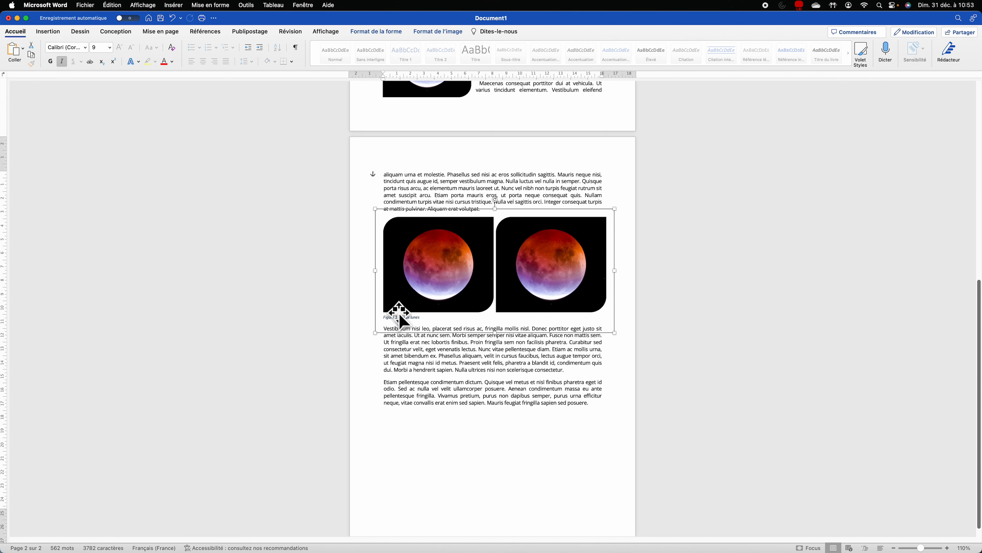
click(602, 413)
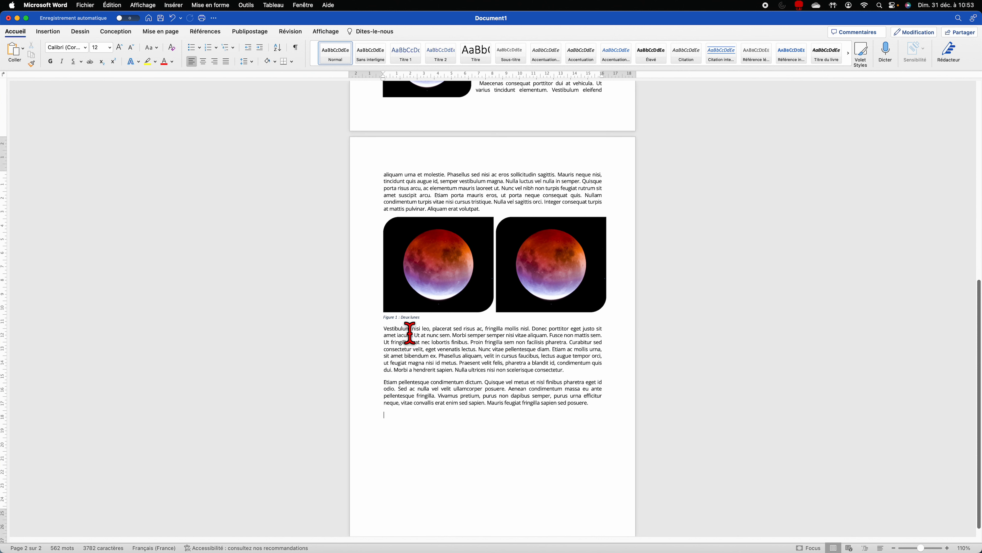
key(super+Return)
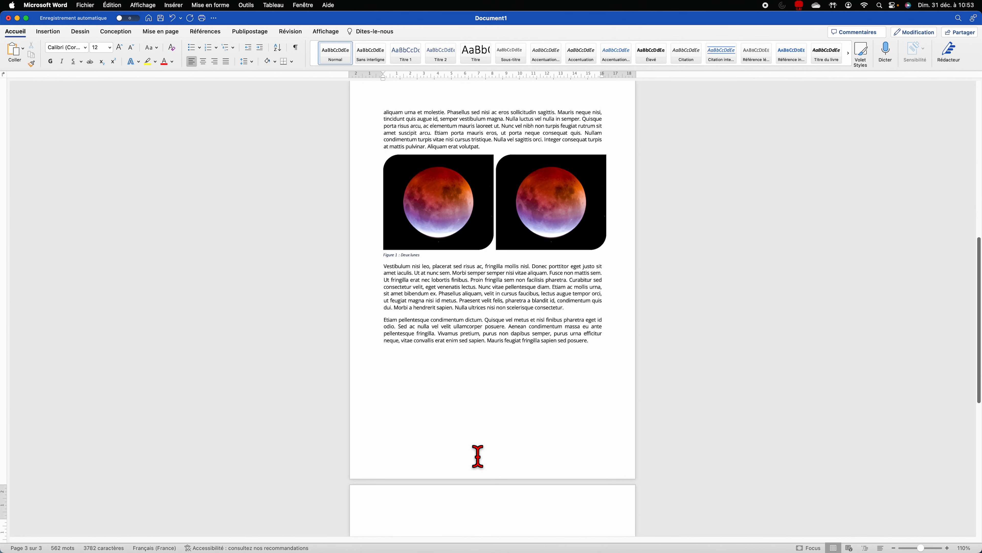
Step: Insert a table of illustrations for Figure captions on page 3 and follow its 'Figure 1 : Deux lunes' entry
scroll(450, 368, down, 5)
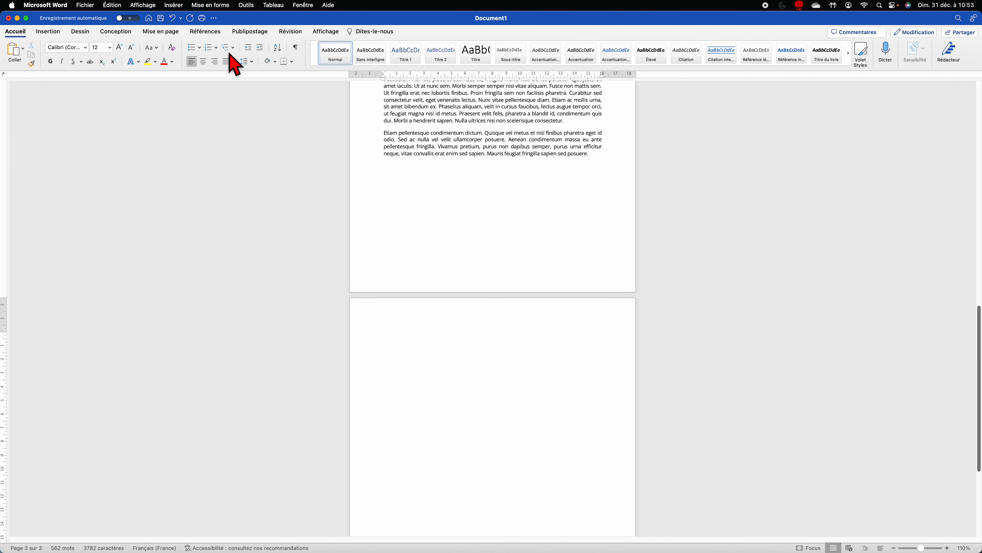
click(211, 31)
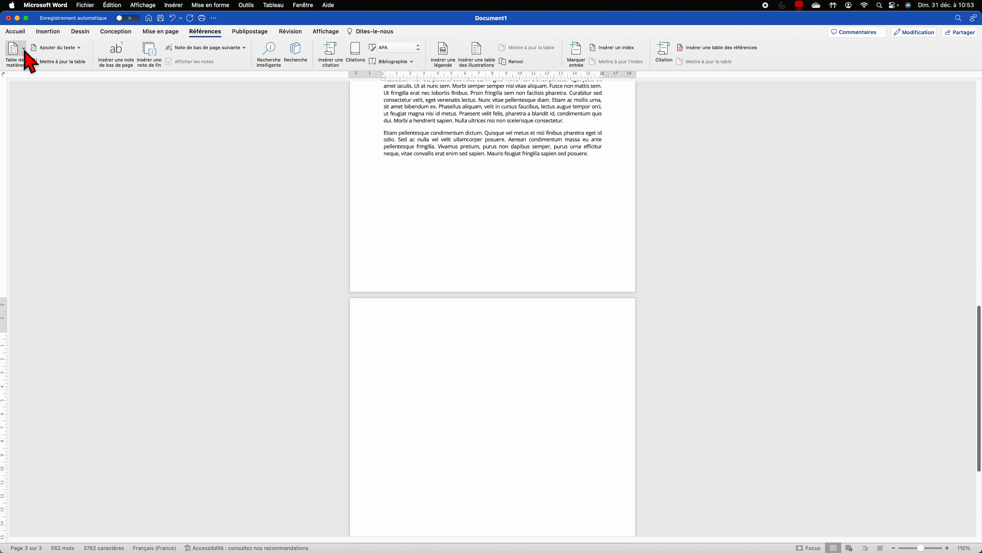
click(478, 54)
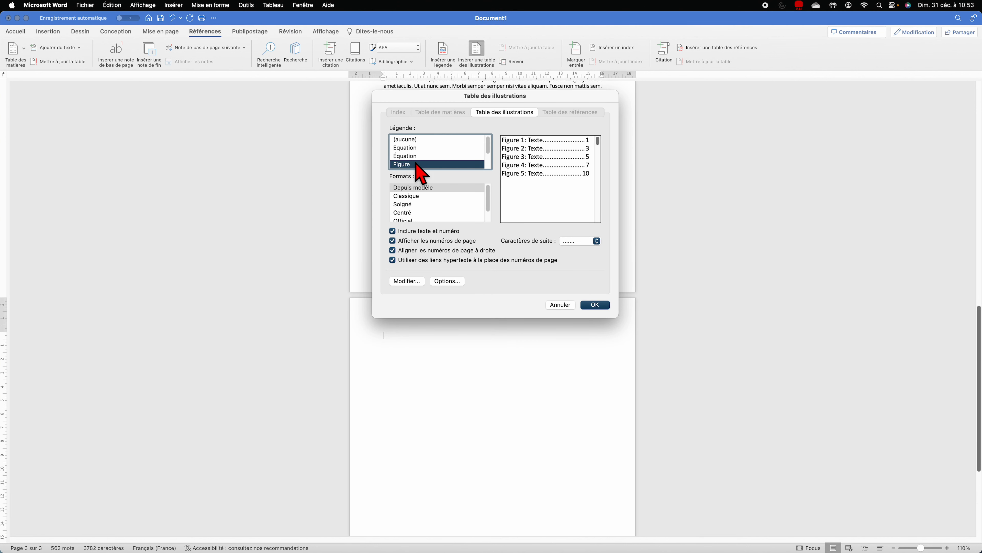
scroll(423, 166, down, 3)
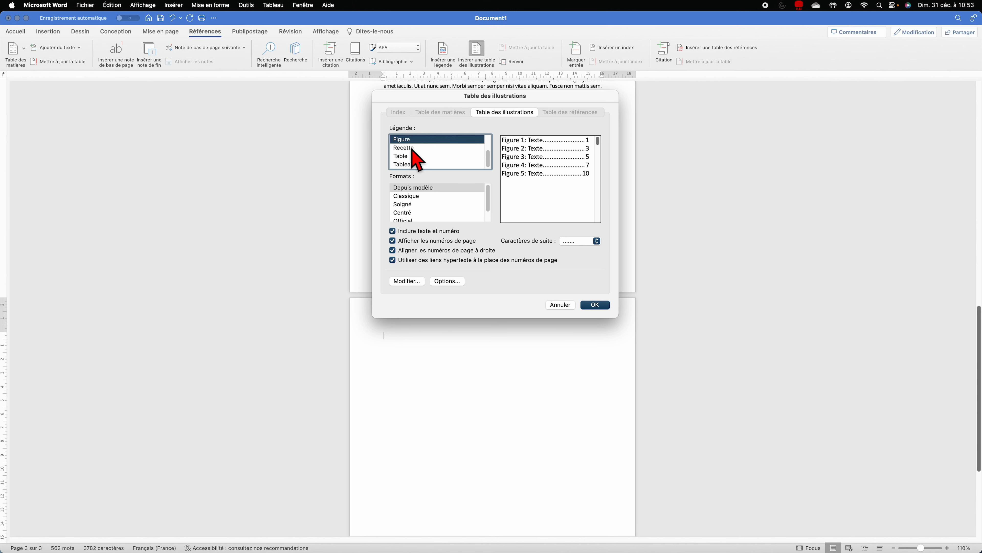
scroll(413, 152, up, 1)
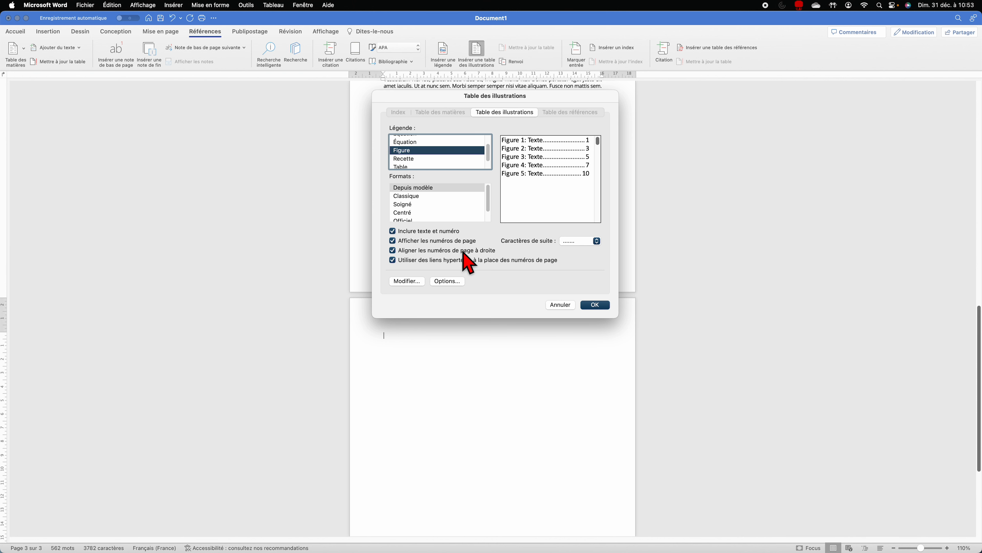
click(595, 305)
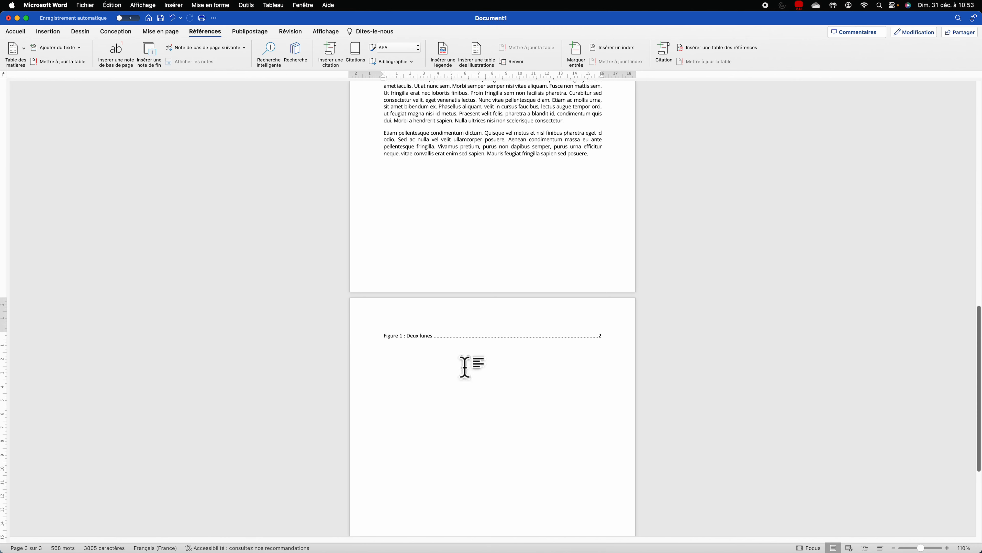
click(433, 344)
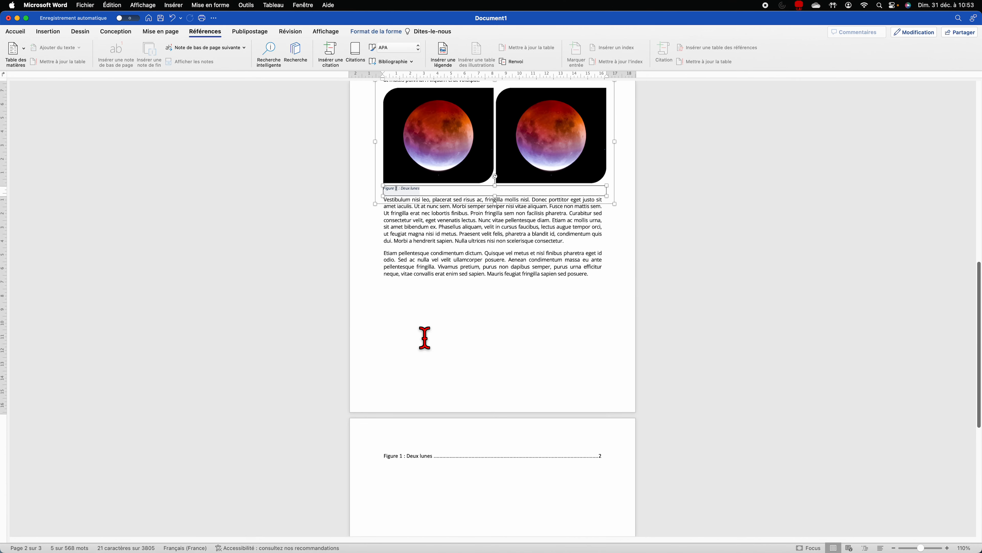
click(422, 306)
scroll(426, 220, up, 10)
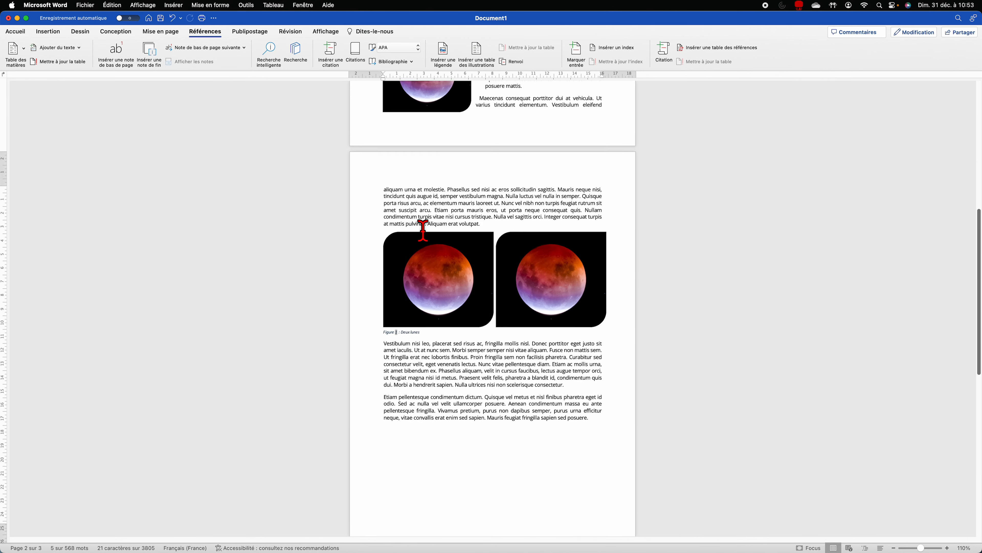